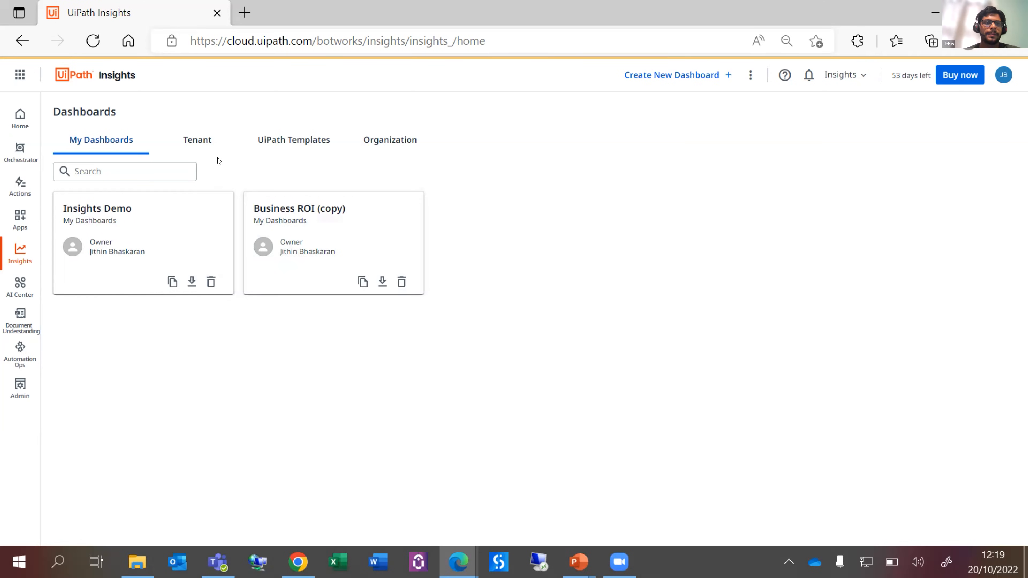
# - Open the Processes dashboard from the UiPath templates
pyautogui.click(102, 142)
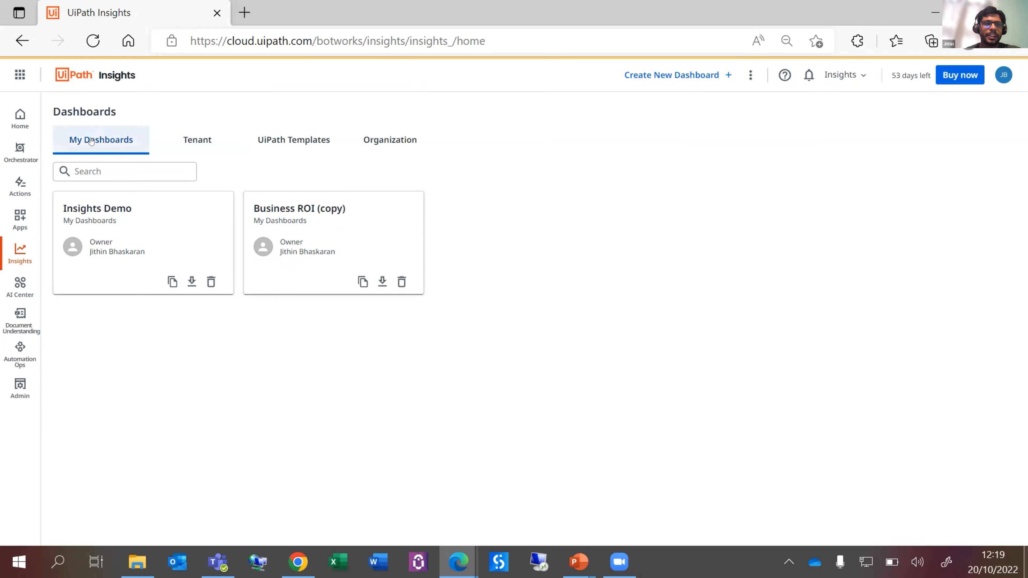
pyautogui.click(283, 141)
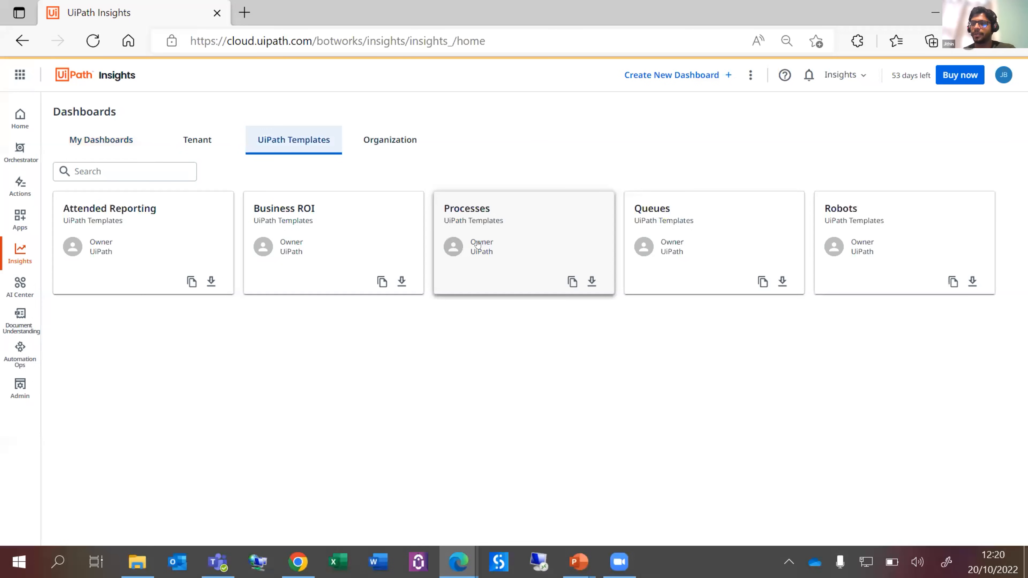
pyautogui.click(493, 235)
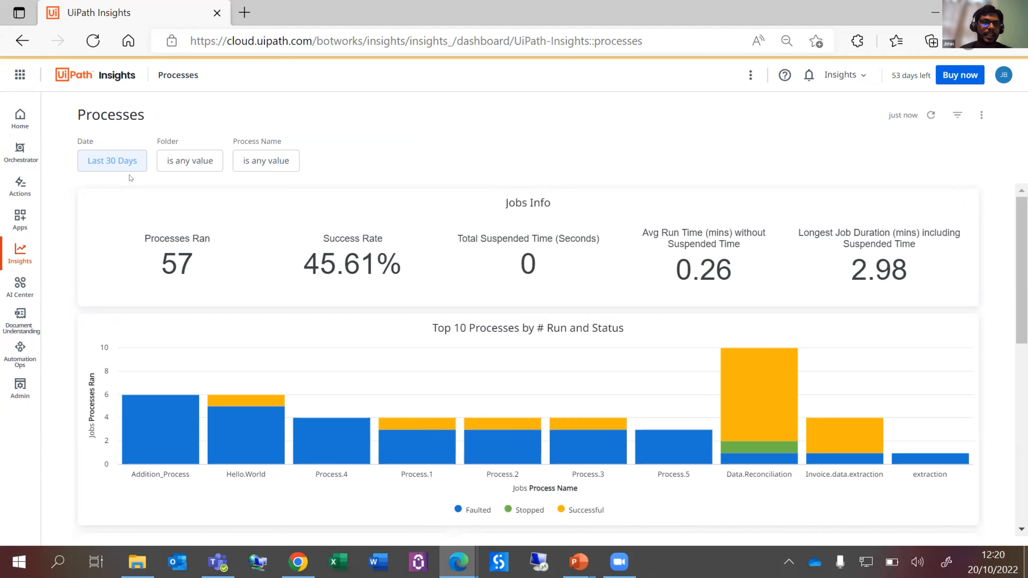
# - Review the date range presets, including the extended list, and the process names offered by the dashboard filters
pyautogui.click(123, 160)
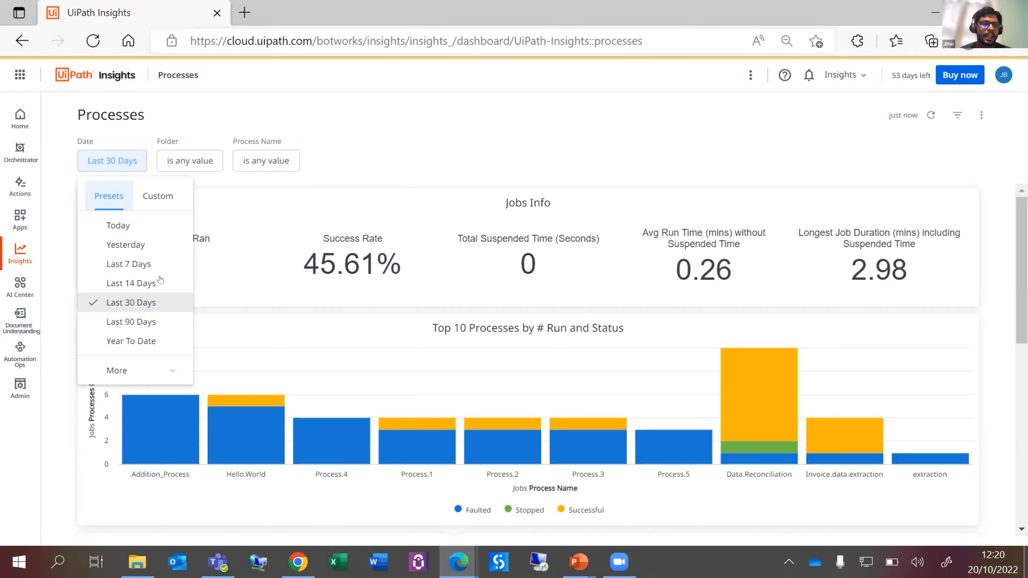
pyautogui.click(161, 366)
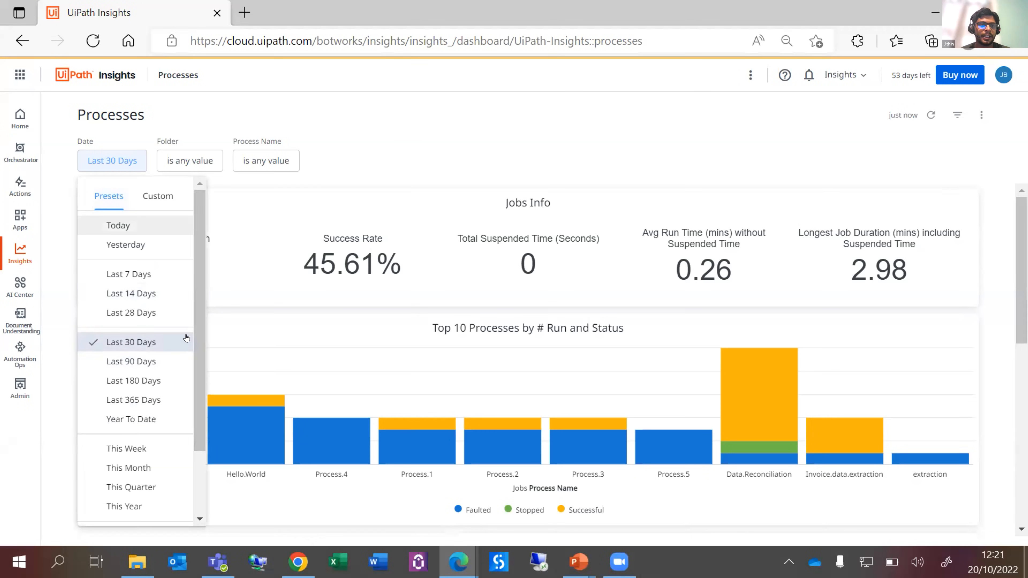
pyautogui.moveTo(194, 335); pyautogui.dragTo(197, 380)
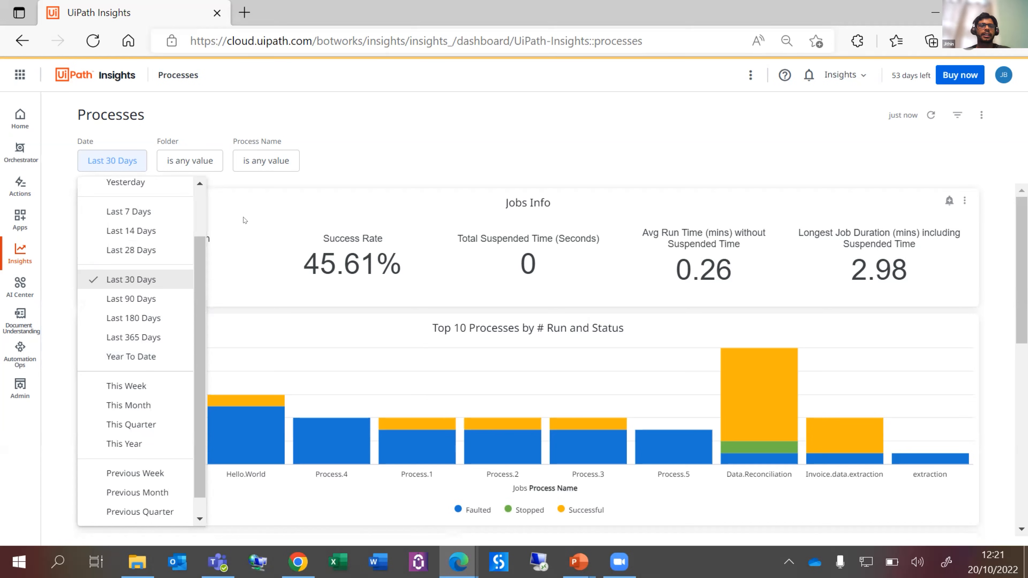
pyautogui.click(368, 151)
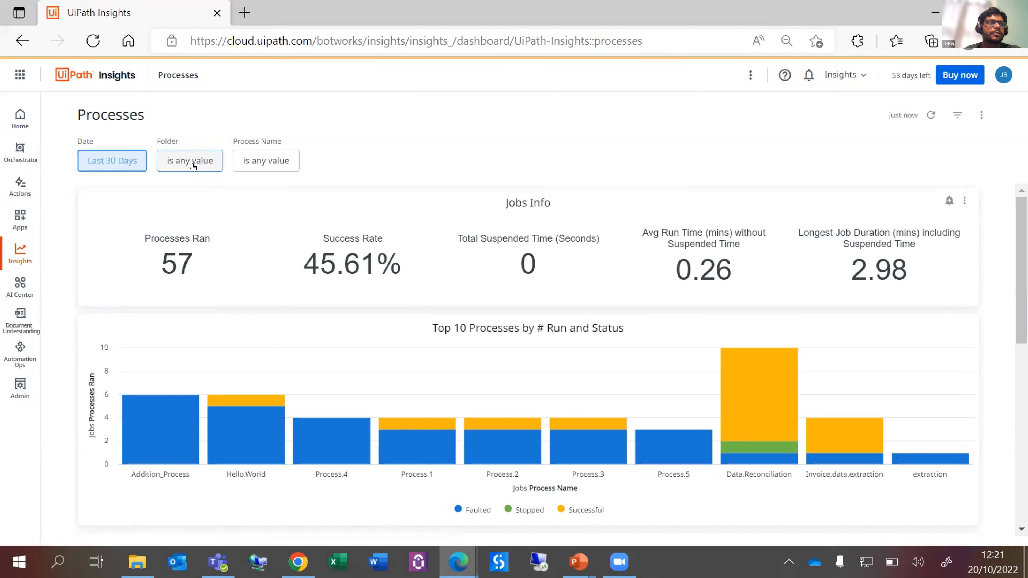
pyautogui.click(269, 160)
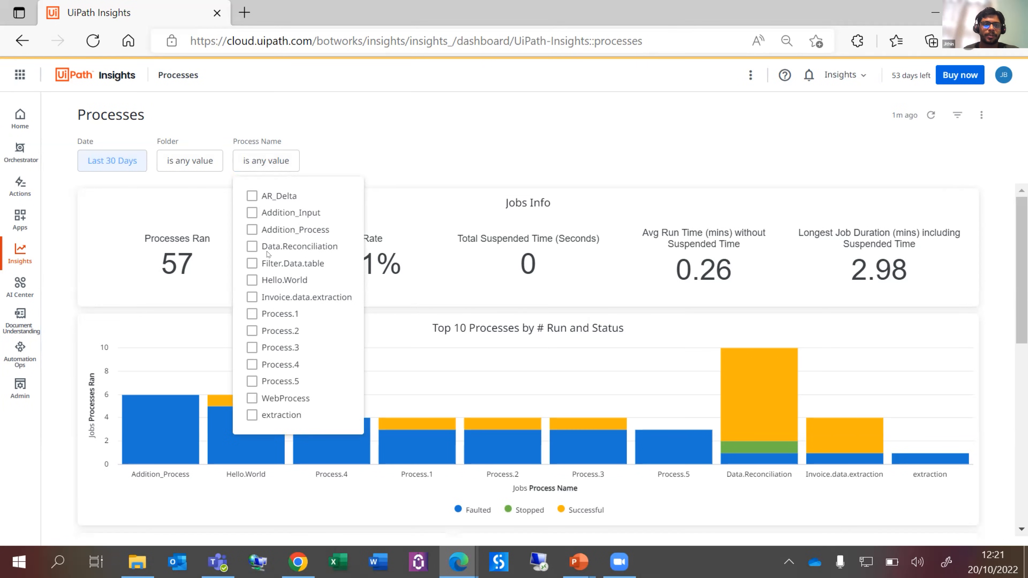
pyautogui.click(365, 149)
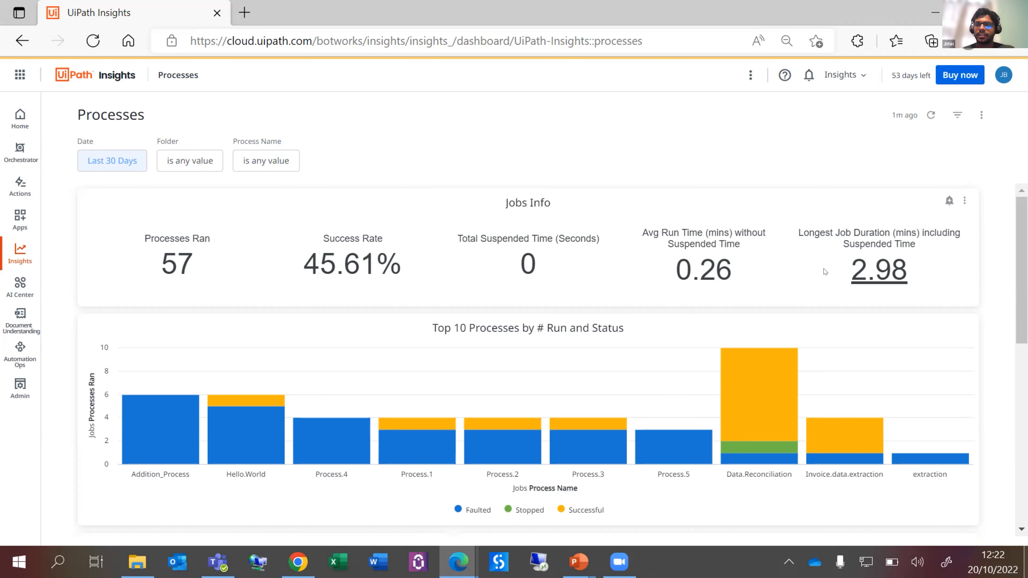
# - Review the Jobs Info tile's actions and inspect the Addition_Process and Data.Reconciliation bars in the run and status chart
pyautogui.click(964, 202)
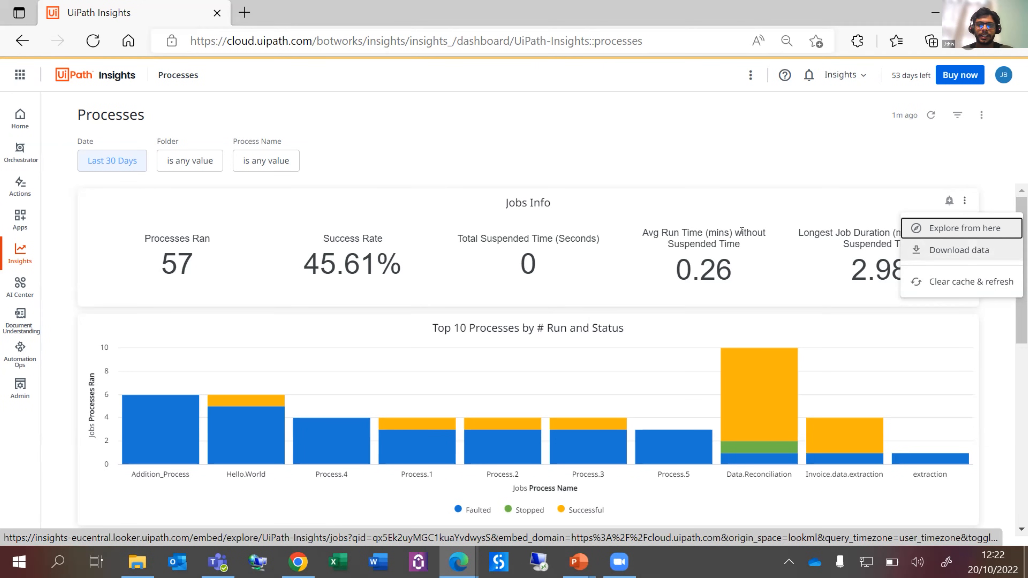
pyautogui.click(1021, 302)
pyautogui.scroll(-2, 478, 357)
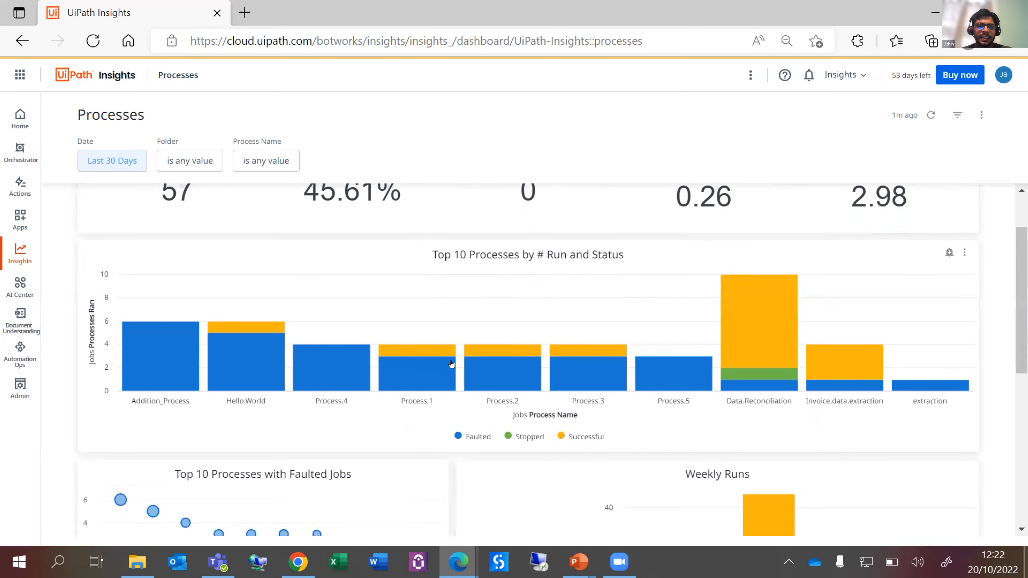
pyautogui.moveTo(143, 365)
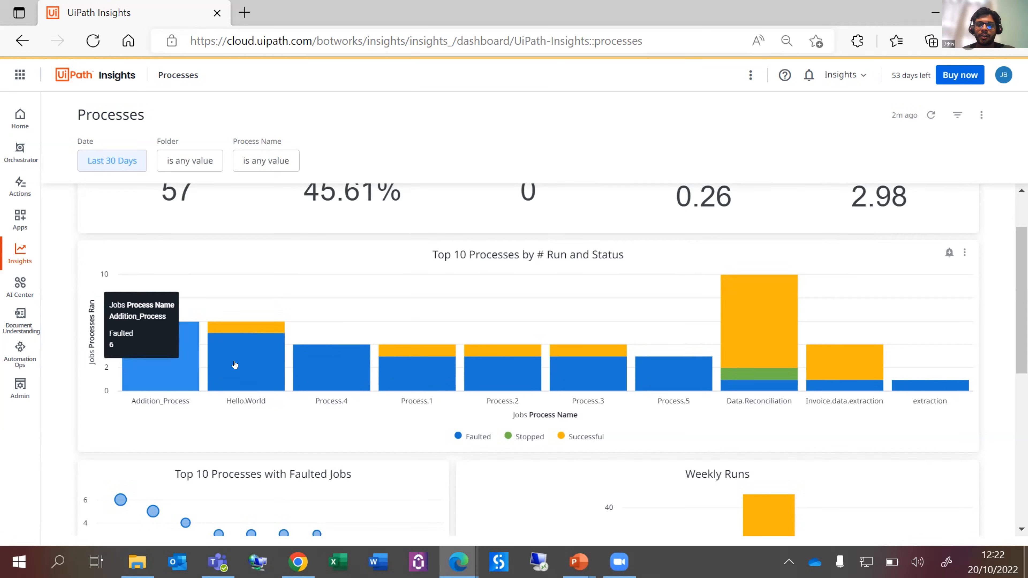
pyautogui.moveTo(750, 324)
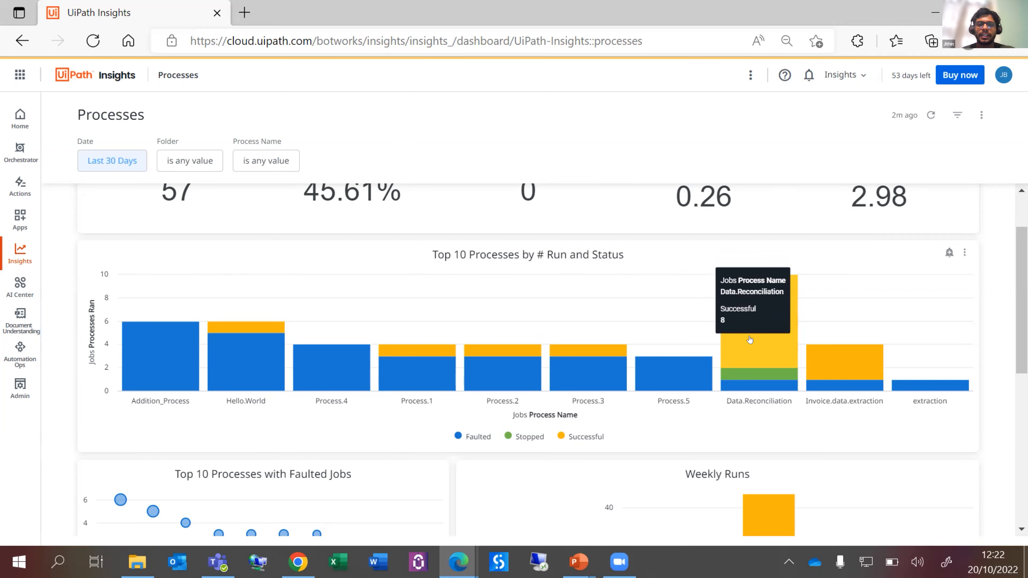
# - Examine the run status, faulted jobs and Weekly Runs charts of the Processes dashboard
pyautogui.moveTo(1021, 297); pyautogui.dragTo(1021, 266)
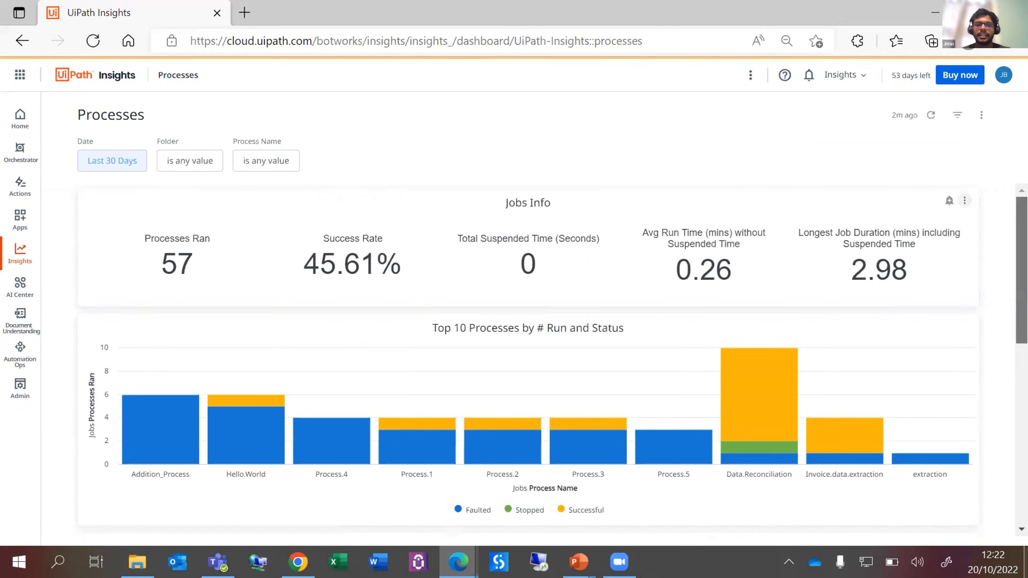
pyautogui.scroll(-5, 892, 303)
pyautogui.moveTo(820, 282)
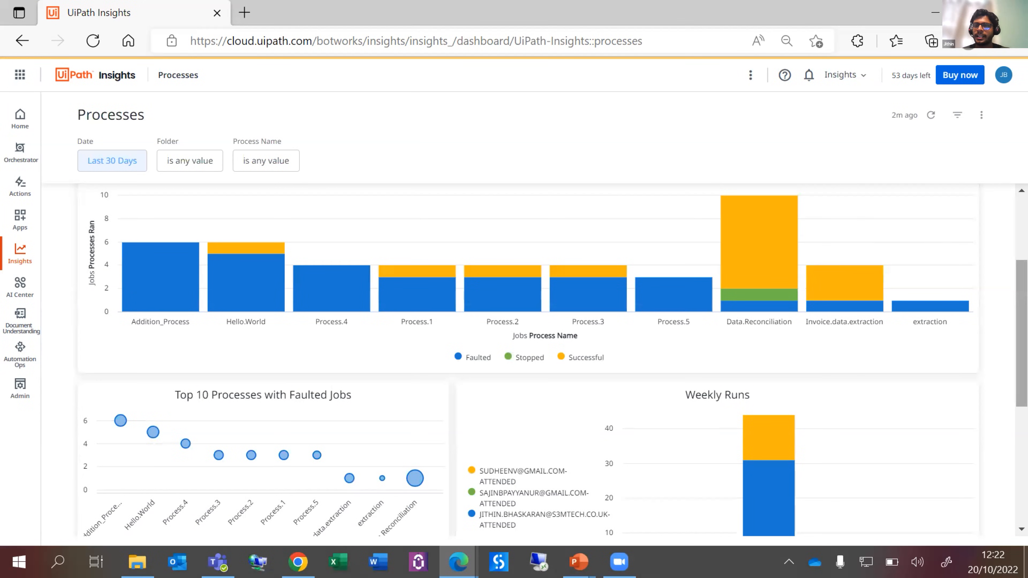
pyautogui.moveTo(1021, 324); pyautogui.dragTo(1021, 386)
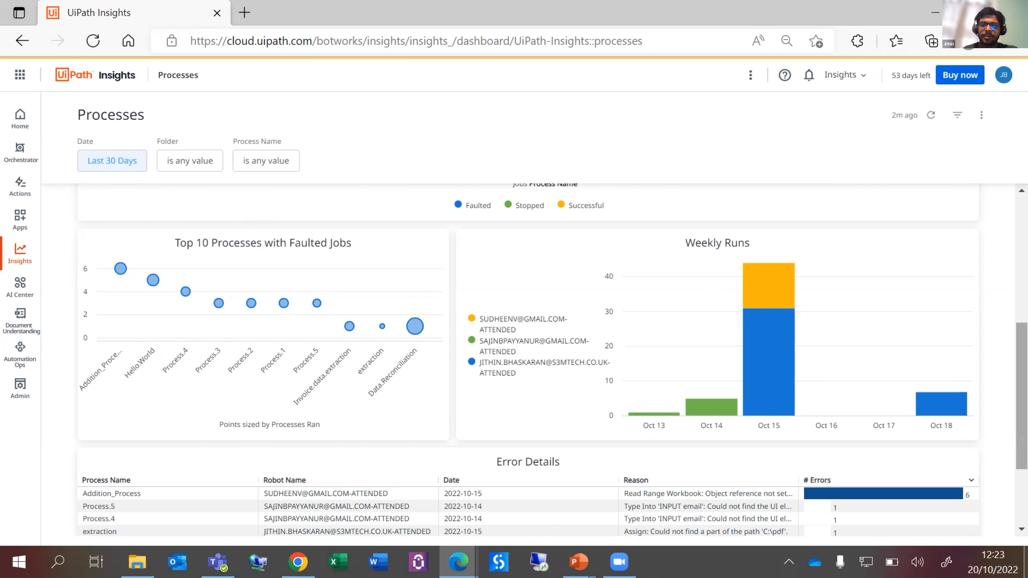
# - Move the Reason column ahead of the Date column in the Error Details table
pyautogui.moveTo(1021, 380); pyautogui.dragTo(1021, 381)
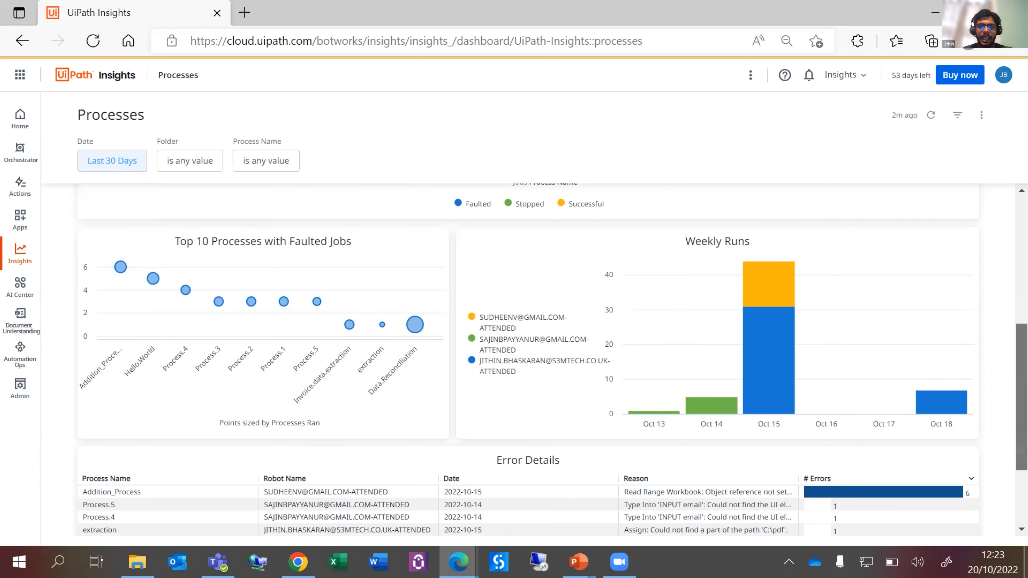
pyautogui.scroll(-3, 304, 331)
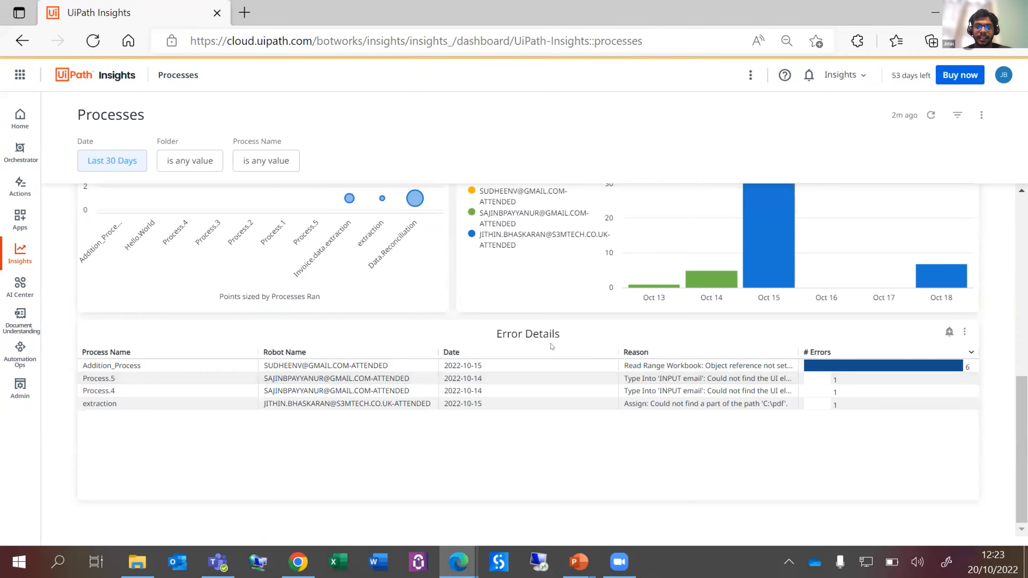
pyautogui.moveTo(622, 353); pyautogui.dragTo(522, 349)
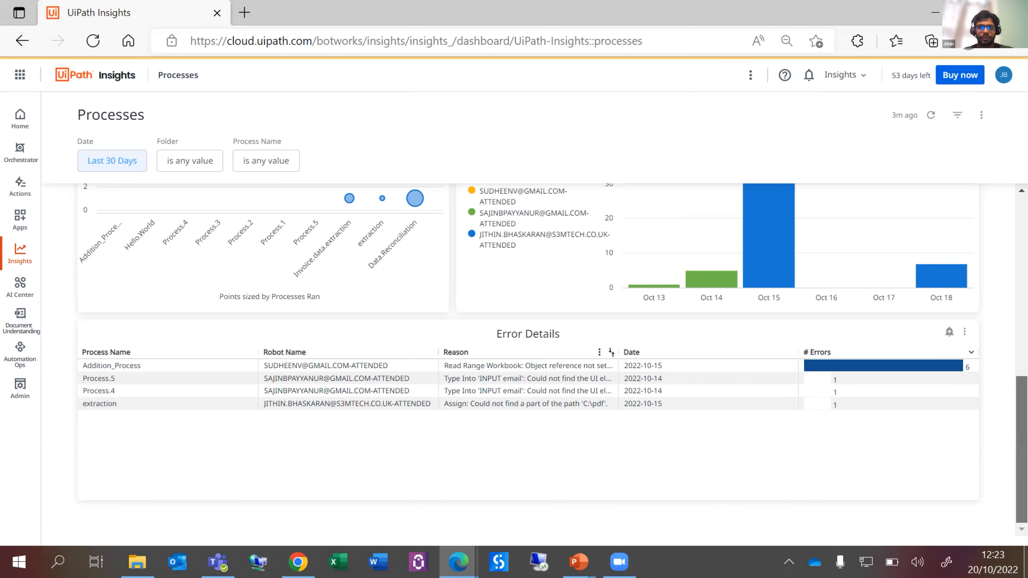
# - Check the Jobs Info tile's actions, and open the Queues dashboard from the UiPath templates
pyautogui.scroll(10, 526, 352)
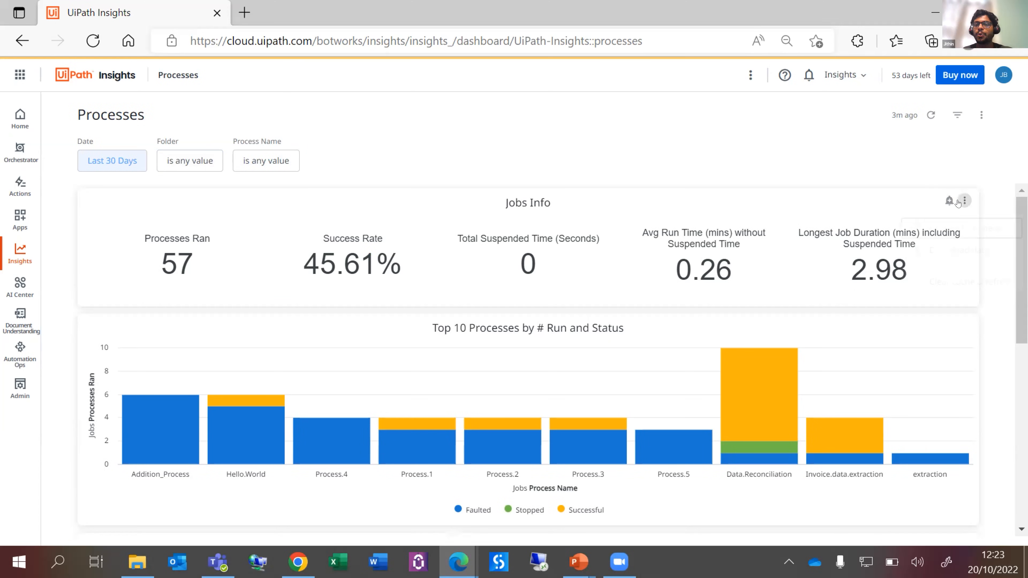
pyautogui.click(959, 201)
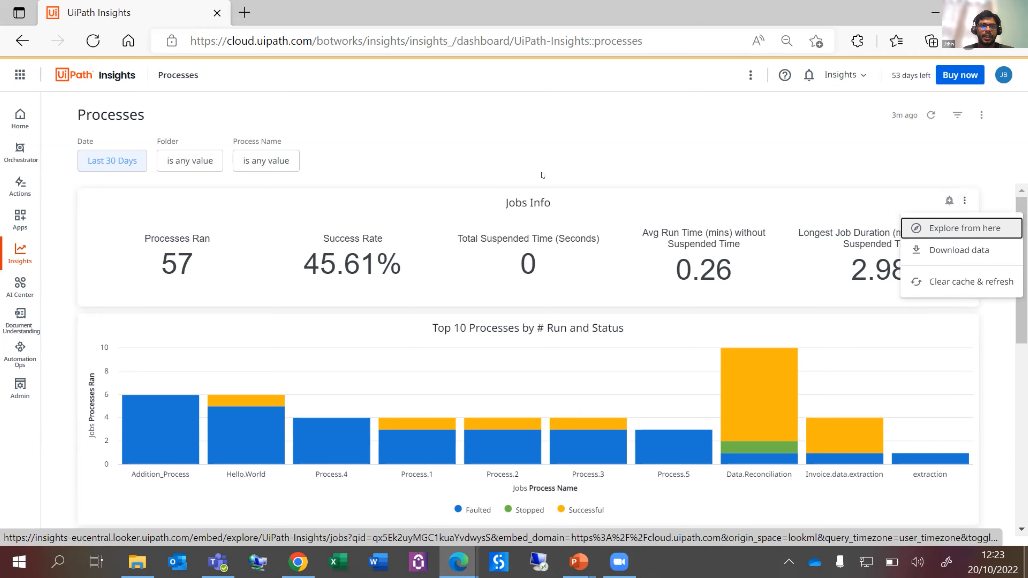
pyautogui.click(116, 76)
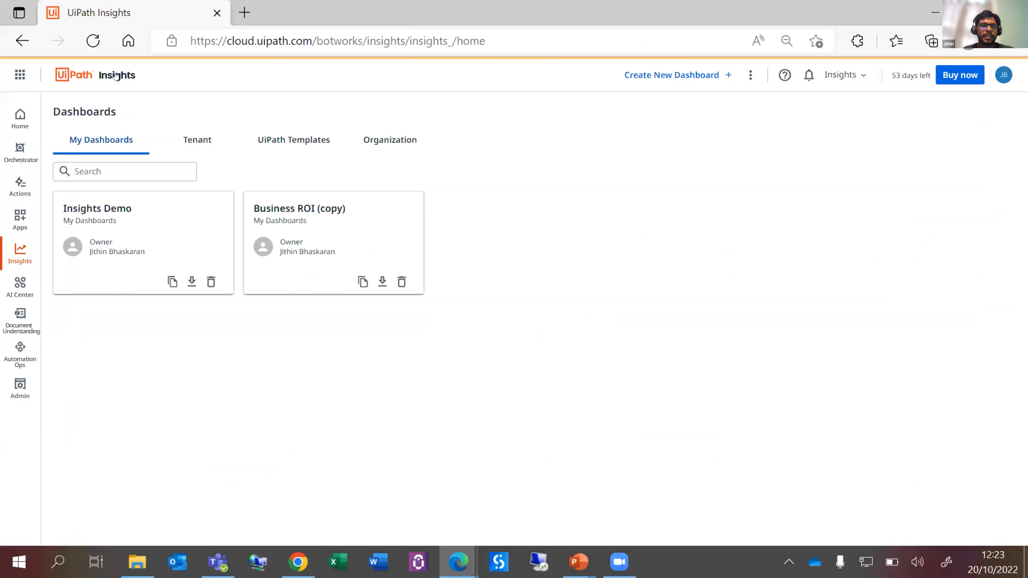
pyautogui.click(281, 141)
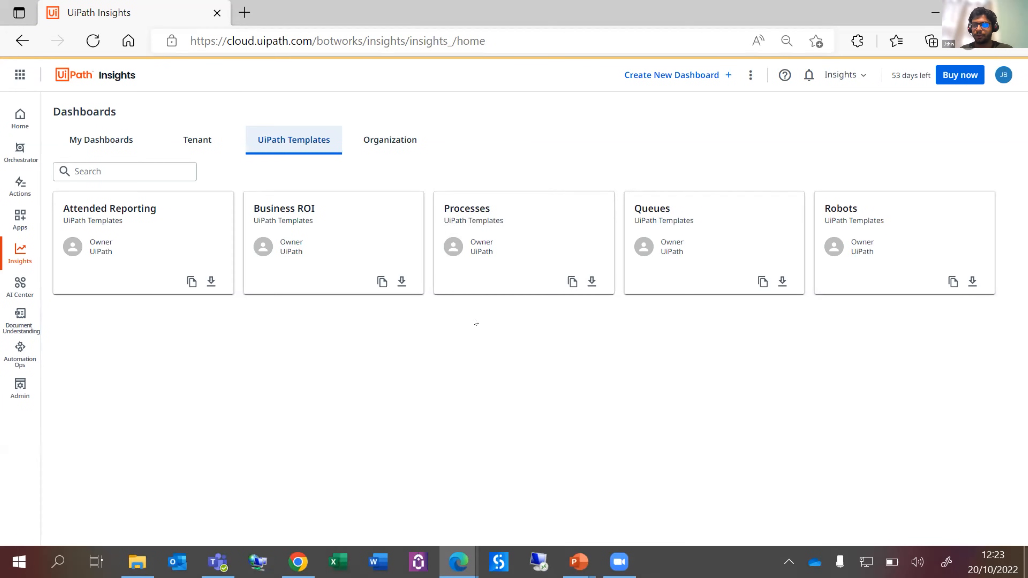
pyautogui.click(691, 230)
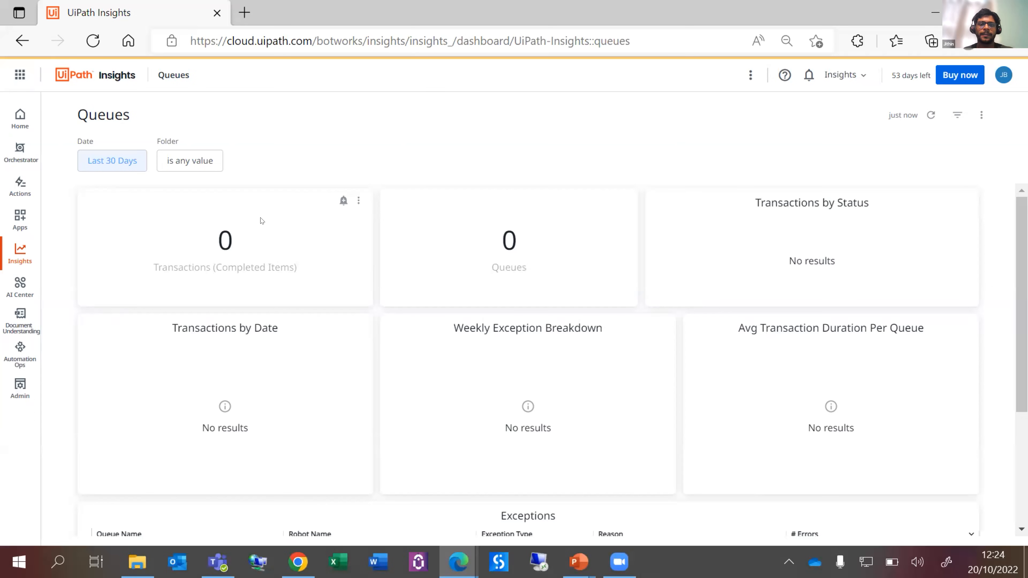
# - Leave the Queues dashboard and open the Robots dashboard from the UiPath templates
pyautogui.click(117, 75)
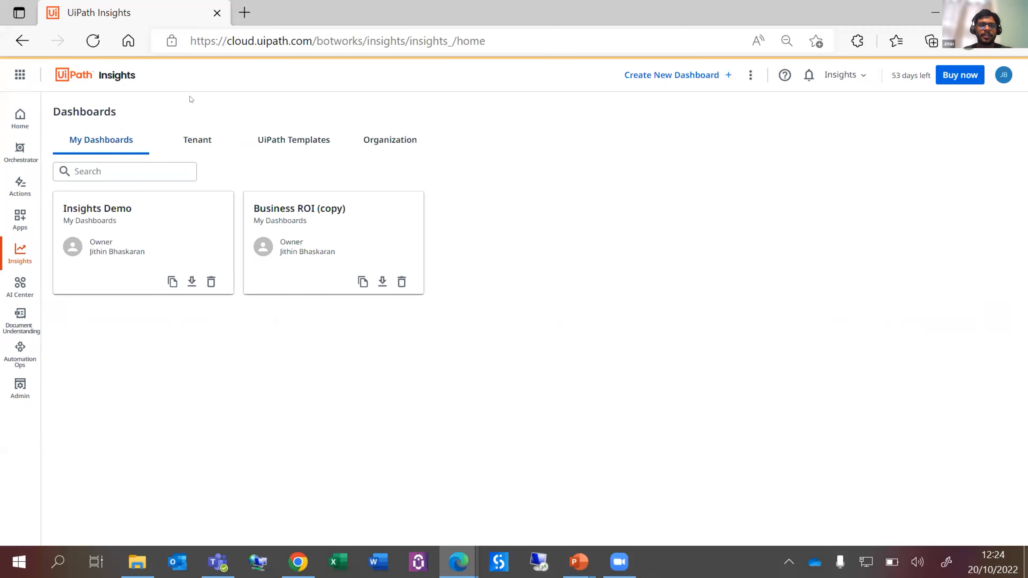
pyautogui.click(293, 140)
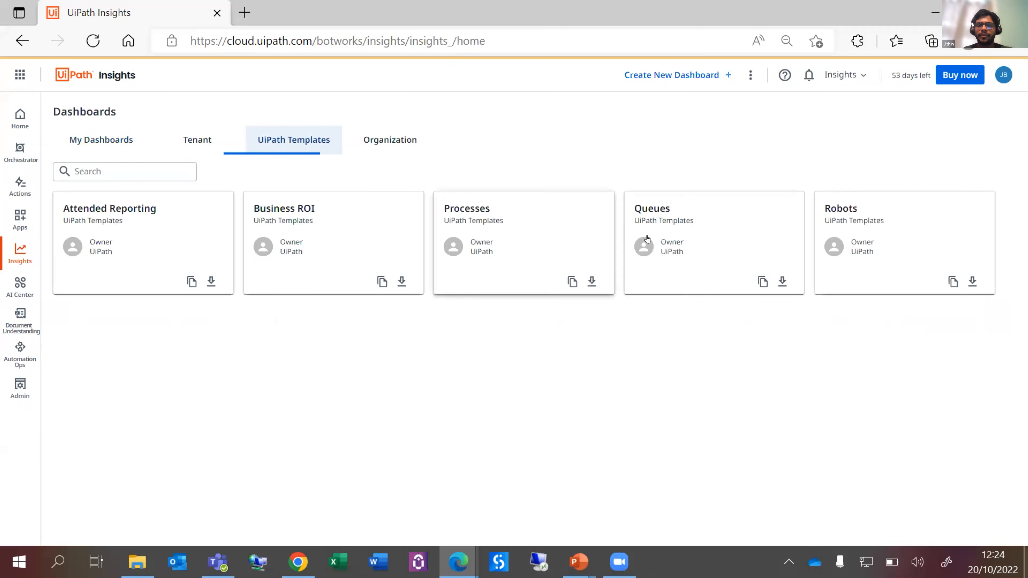
pyautogui.click(879, 230)
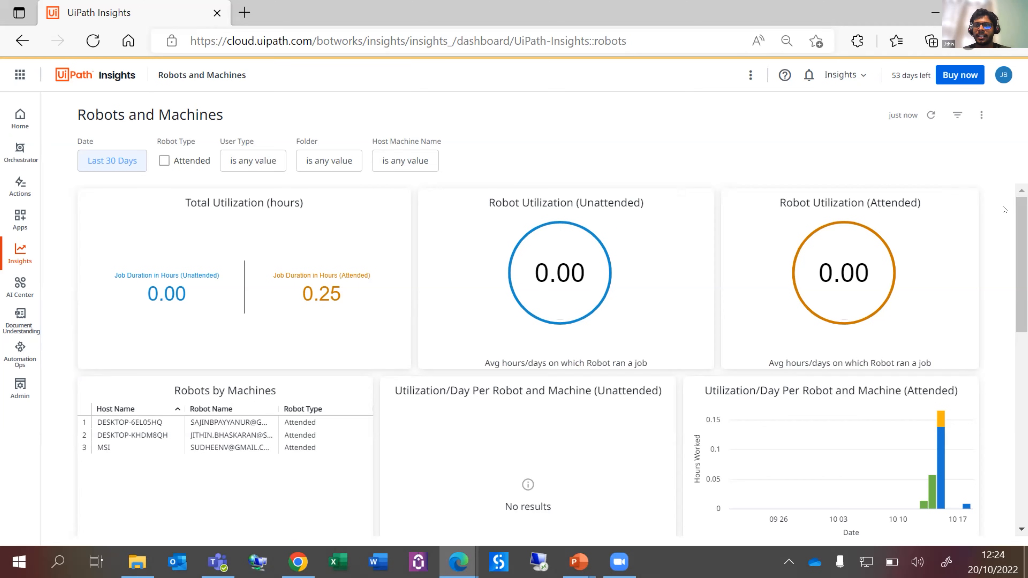
# - Examine the Robots and Machines dashboard's robots by machine, daily utilization, machine errors and busiest machines tiles
pyautogui.scroll(-2, 757, 244)
pyautogui.scroll(-3, 818, 247)
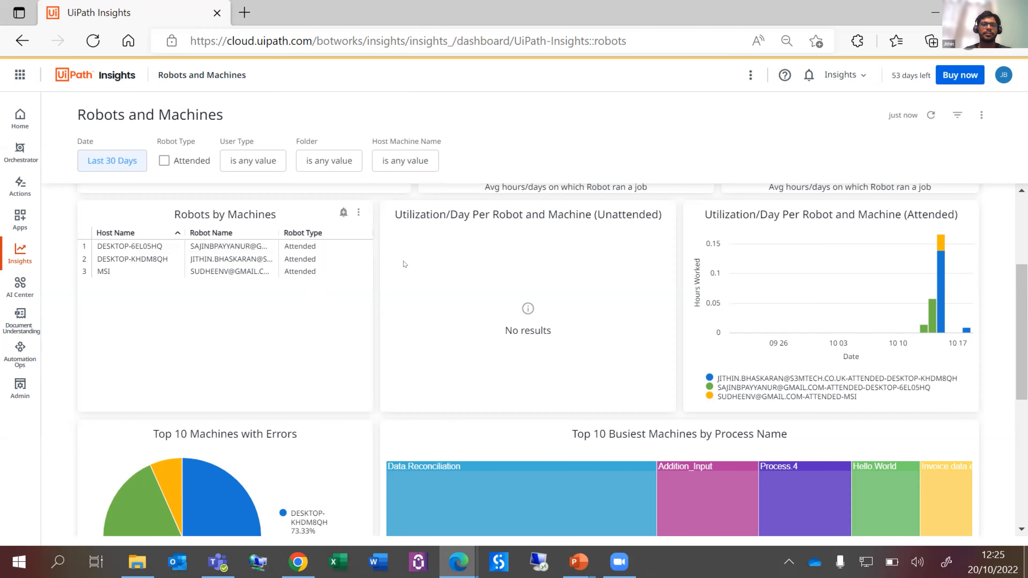
pyautogui.scroll(-3, 1021, 332)
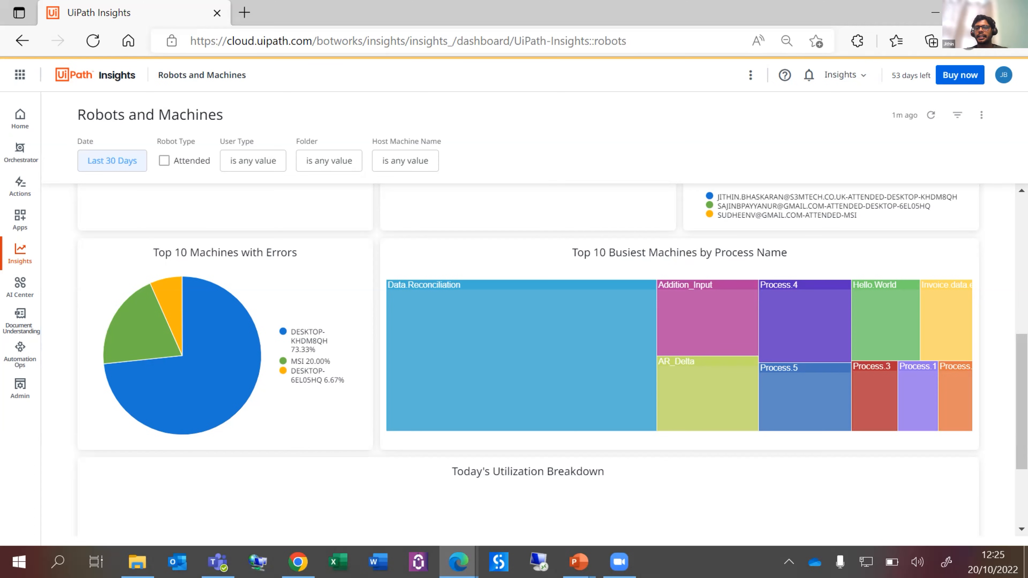
pyautogui.scroll(5, 526, 360)
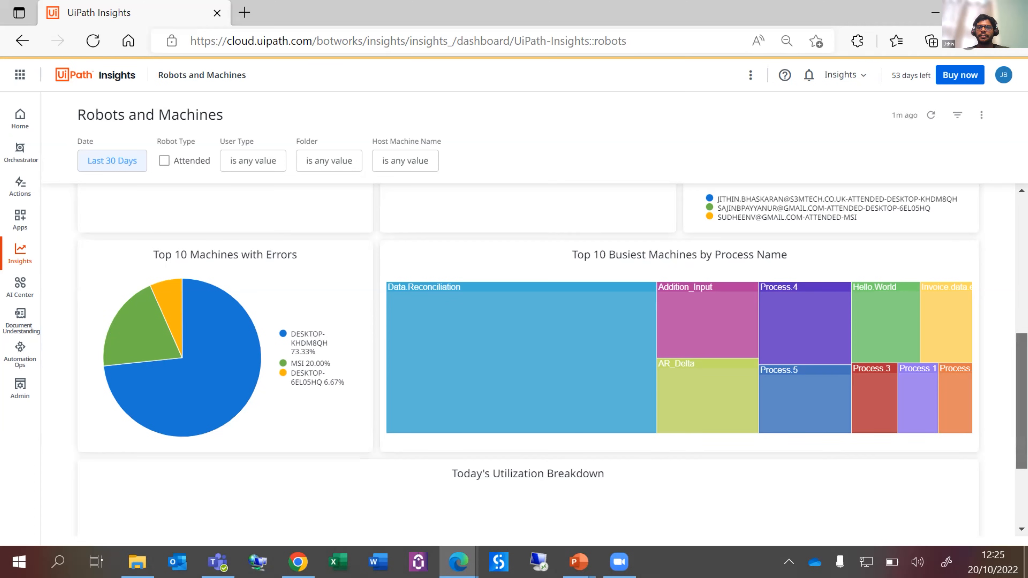
pyautogui.scroll(3, 526, 360)
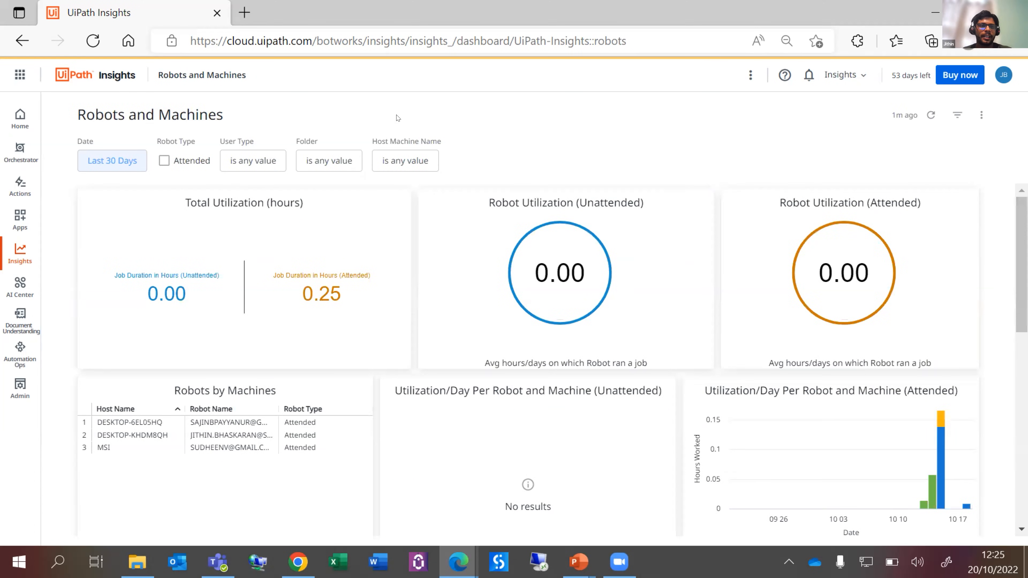
# - Open the Attended Reporting dashboard from the UiPath templates and inspect the Oct 3 point in the Job Executions Trend chart
pyautogui.click(101, 74)
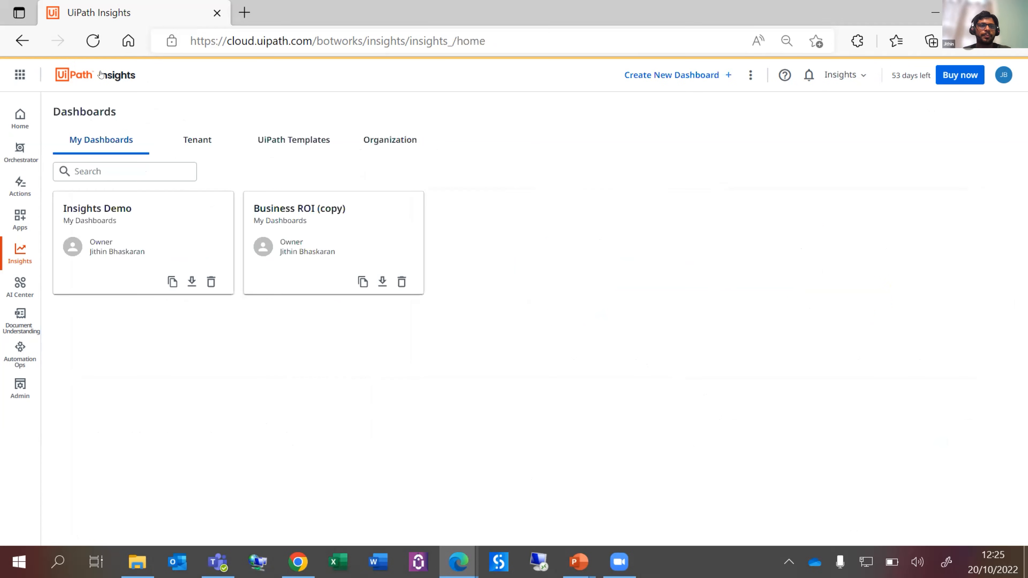
pyautogui.click(294, 140)
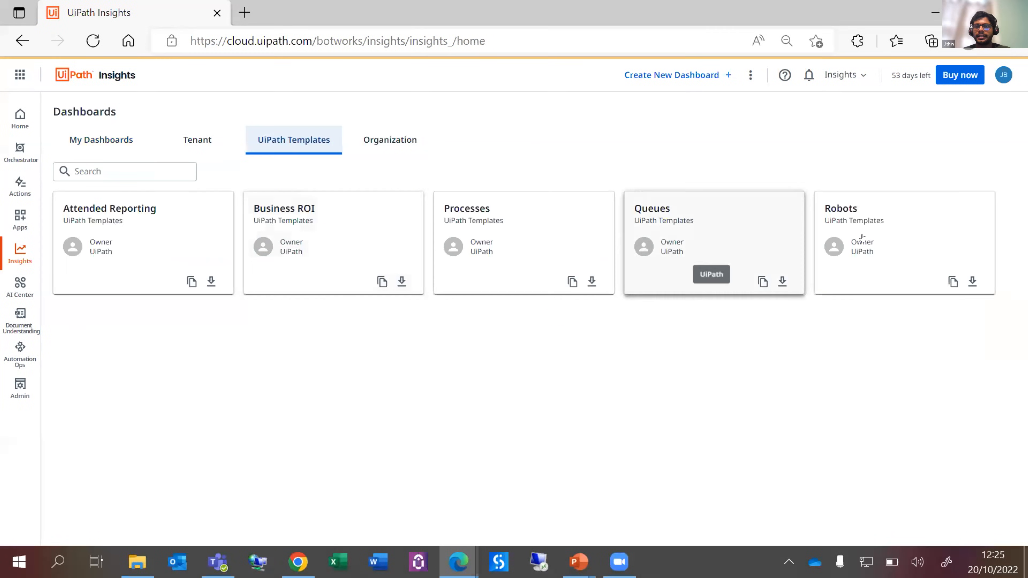
pyautogui.click(150, 244)
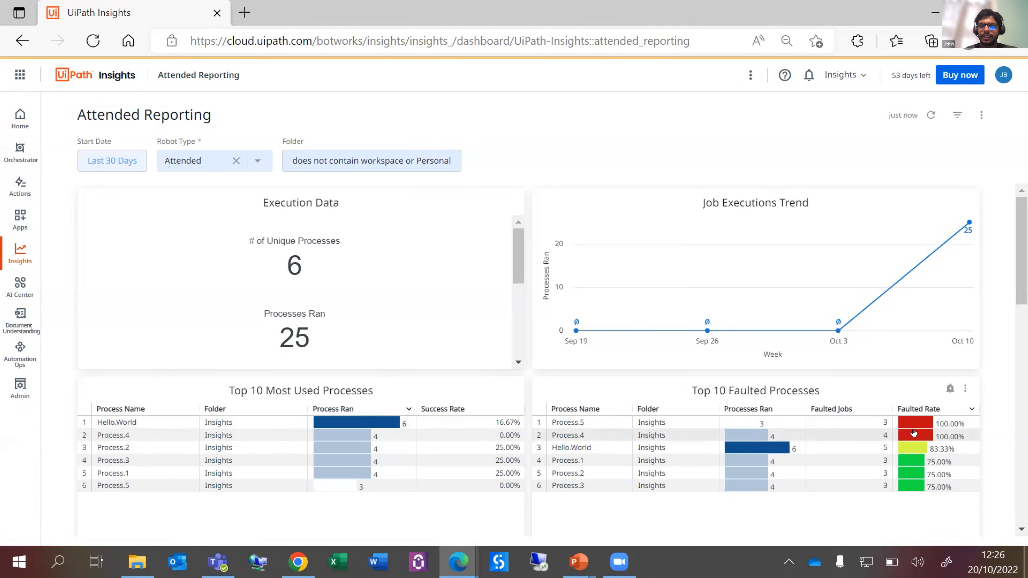
pyautogui.moveTo(836, 278)
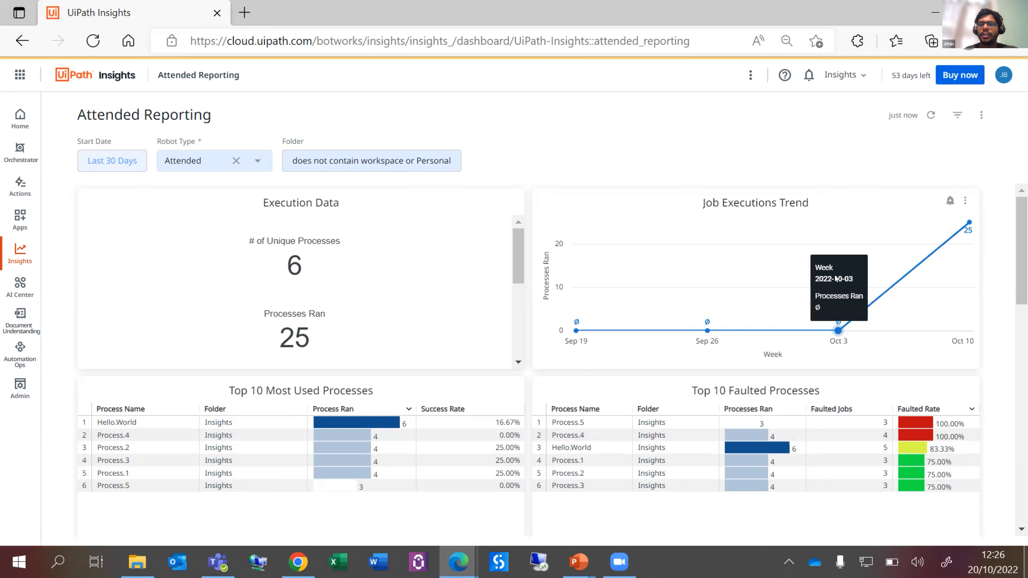
# - Leave the Attended Reporting dashboard and open the Business ROI dashboard from the UiPath templates
pyautogui.click(114, 81)
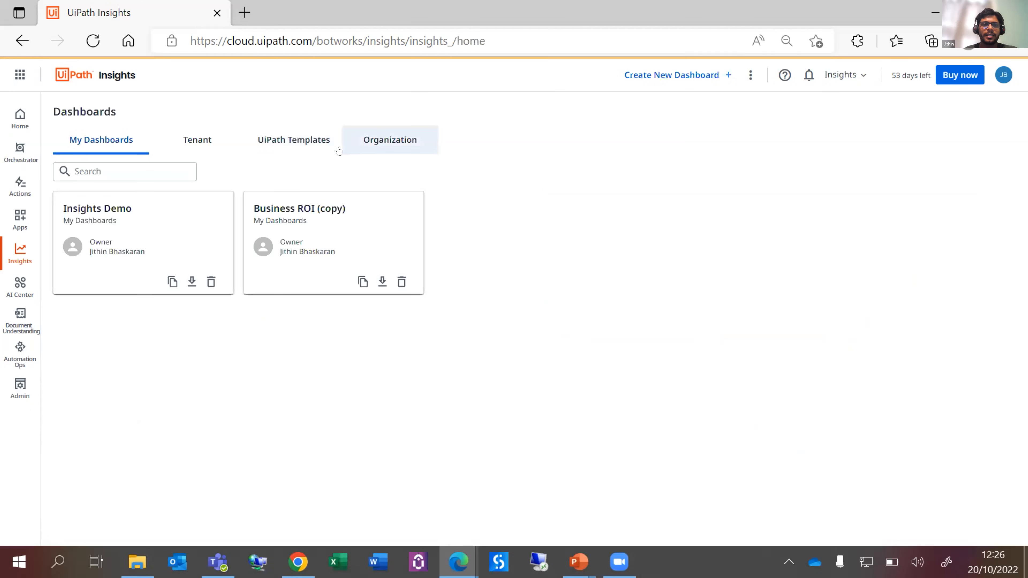
pyautogui.click(293, 141)
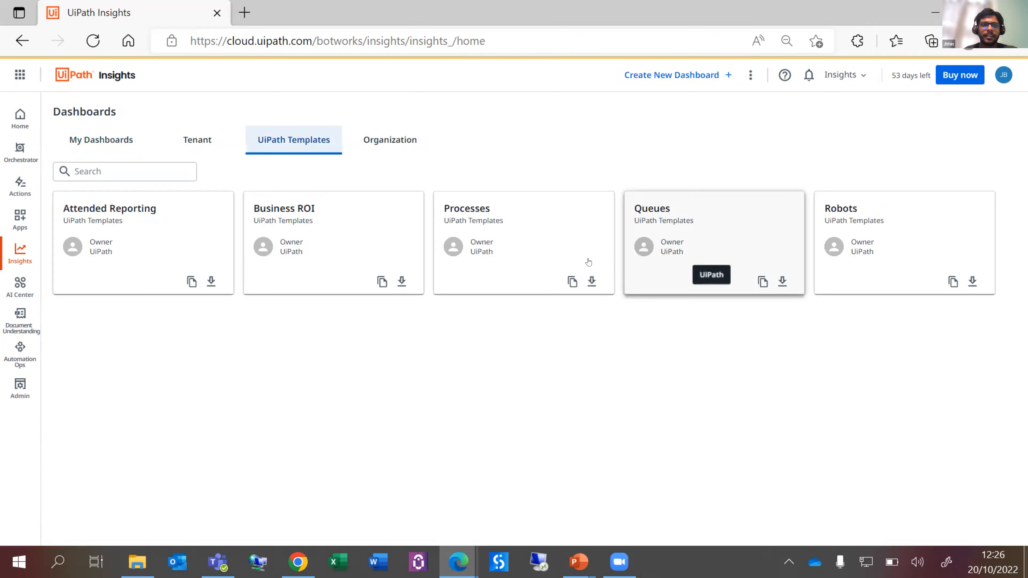
pyautogui.click(314, 253)
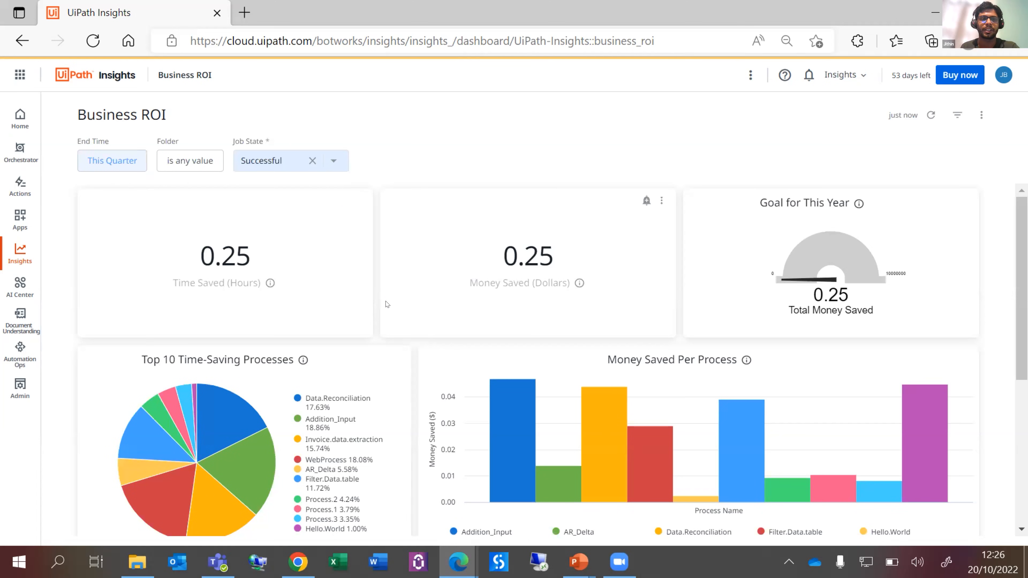
# - Examine the Business ROI dashboard's savings tiles, yearly goal, per-process and monthly charts, and return to the UiPath templates
pyautogui.scroll(-2, 386, 304)
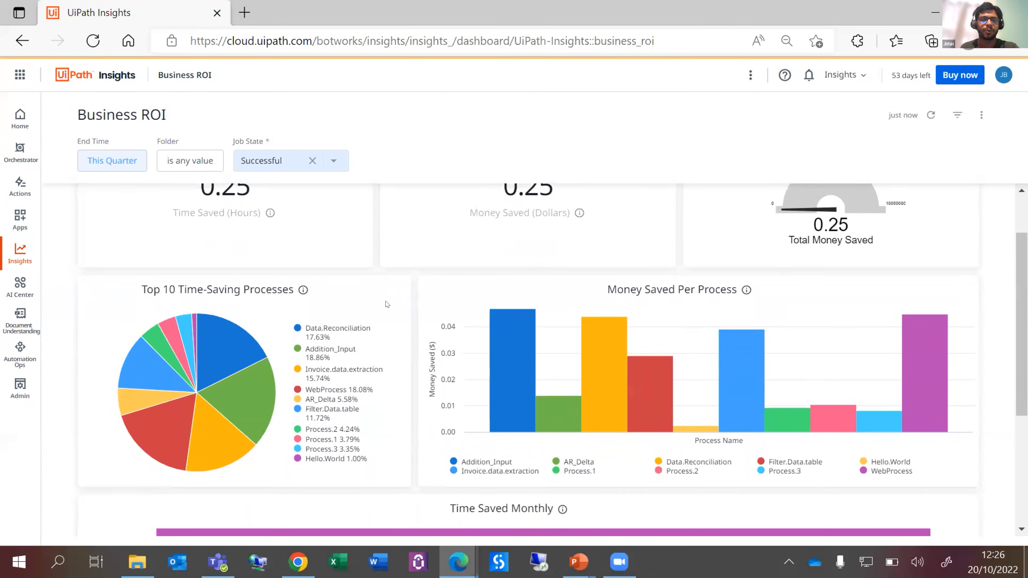
pyautogui.scroll(-1, 386, 303)
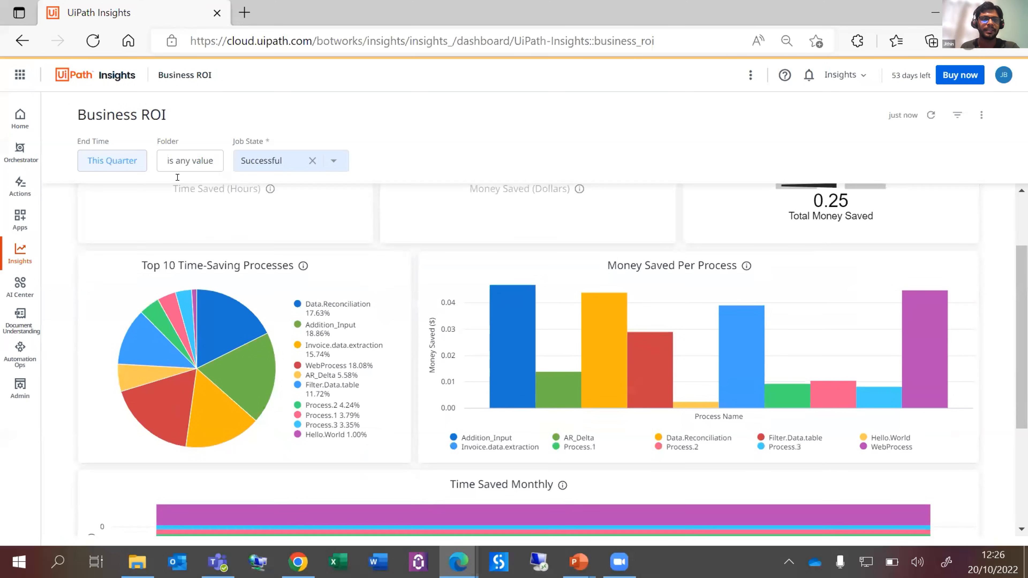
pyautogui.scroll(2, 305, 264)
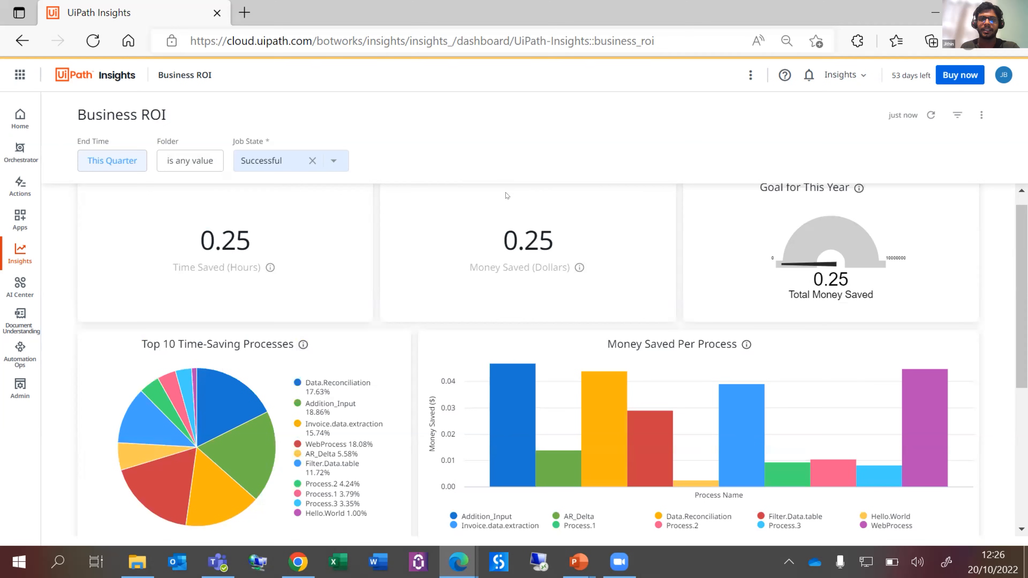
pyautogui.scroll(1, 830, 264)
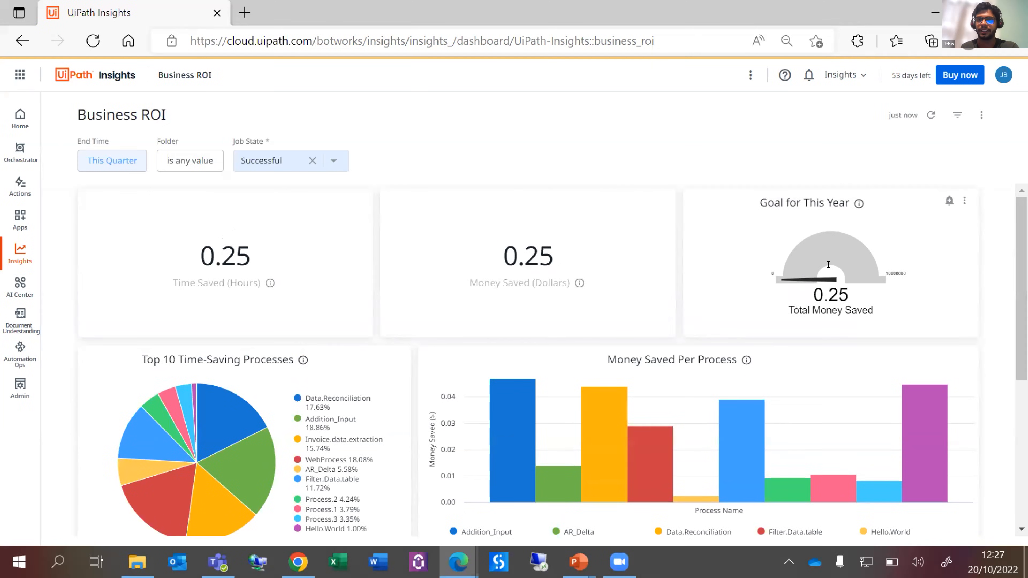
pyautogui.scroll(-2, 828, 264)
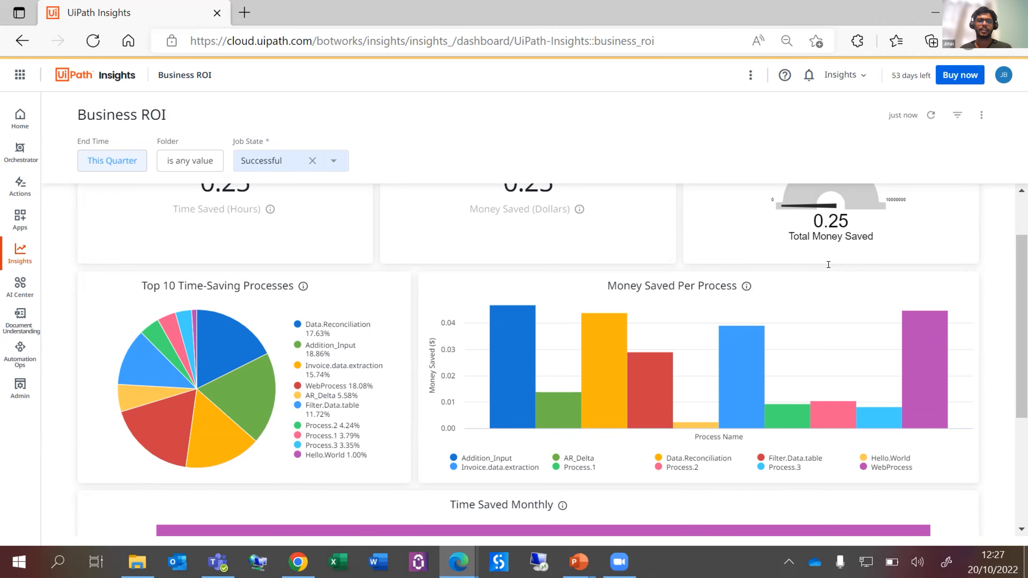
pyautogui.scroll(-5, 828, 265)
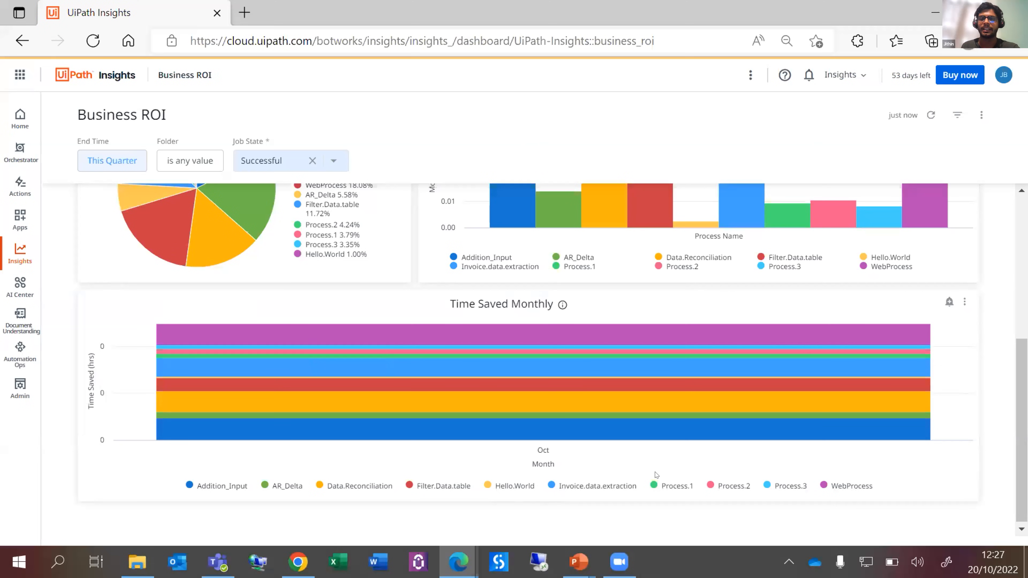
pyautogui.scroll(5, 656, 475)
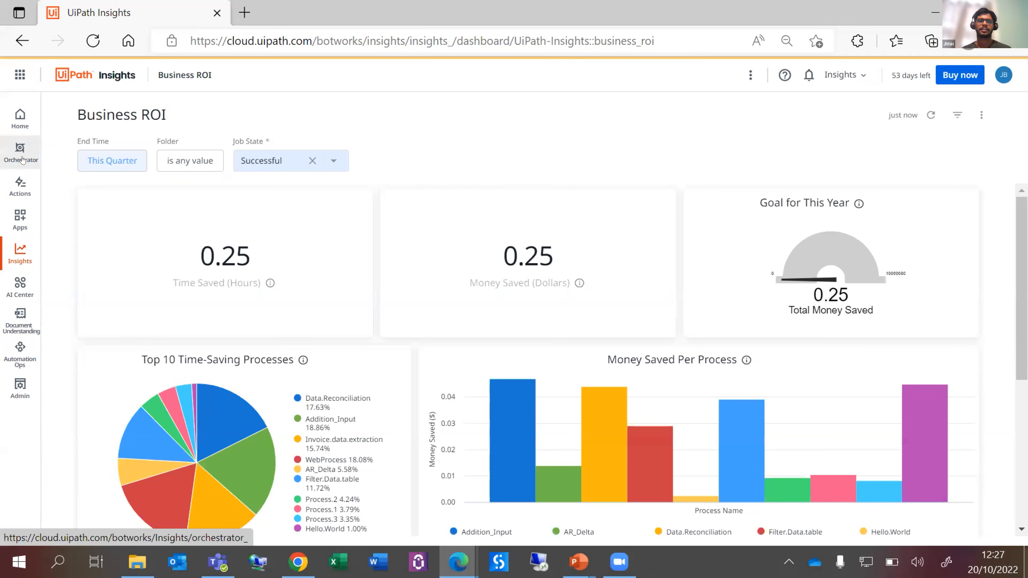
pyautogui.click(101, 75)
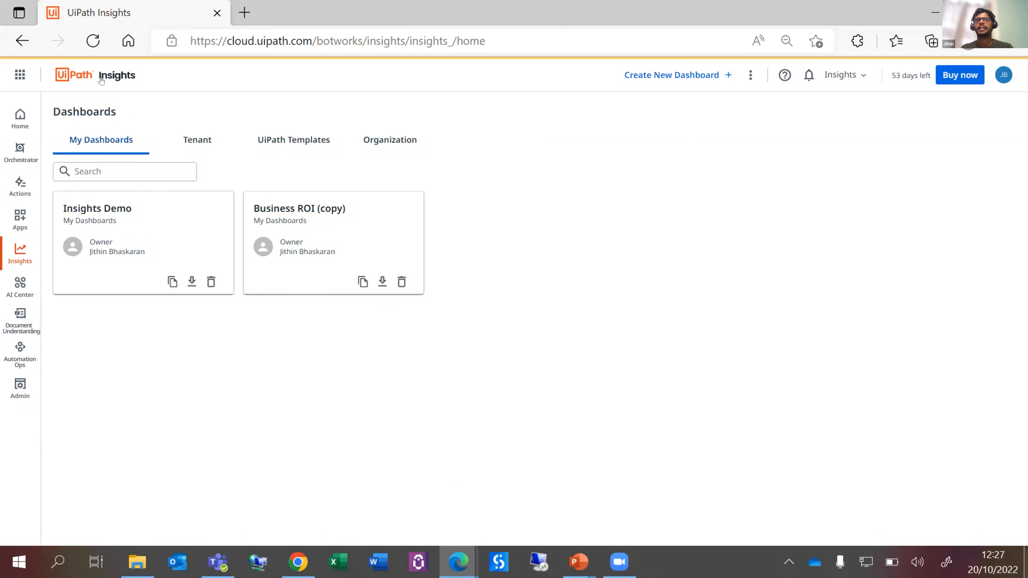
pyautogui.click(305, 141)
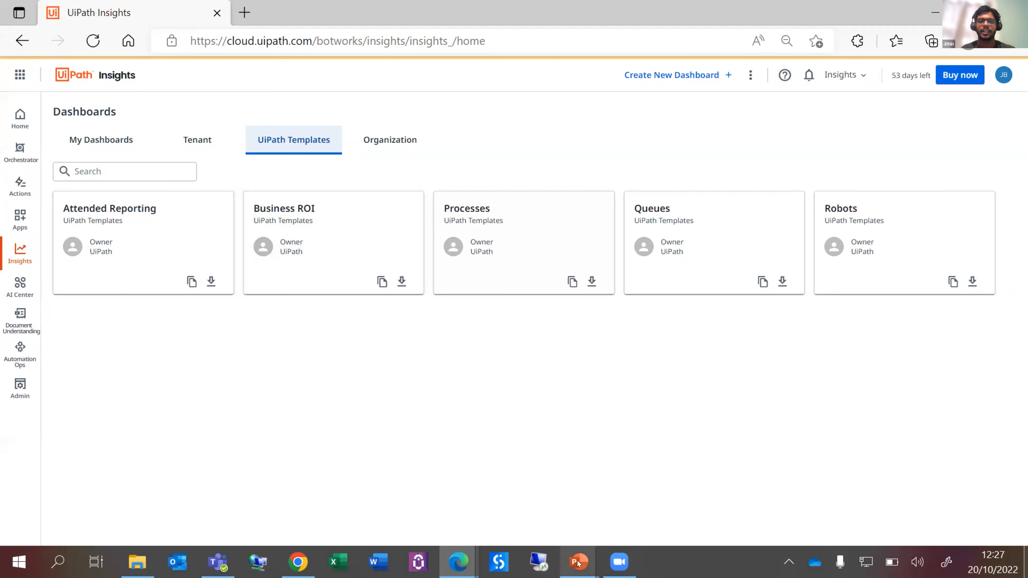
pyautogui.moveTo(578, 562)
pyautogui.click(635, 502)
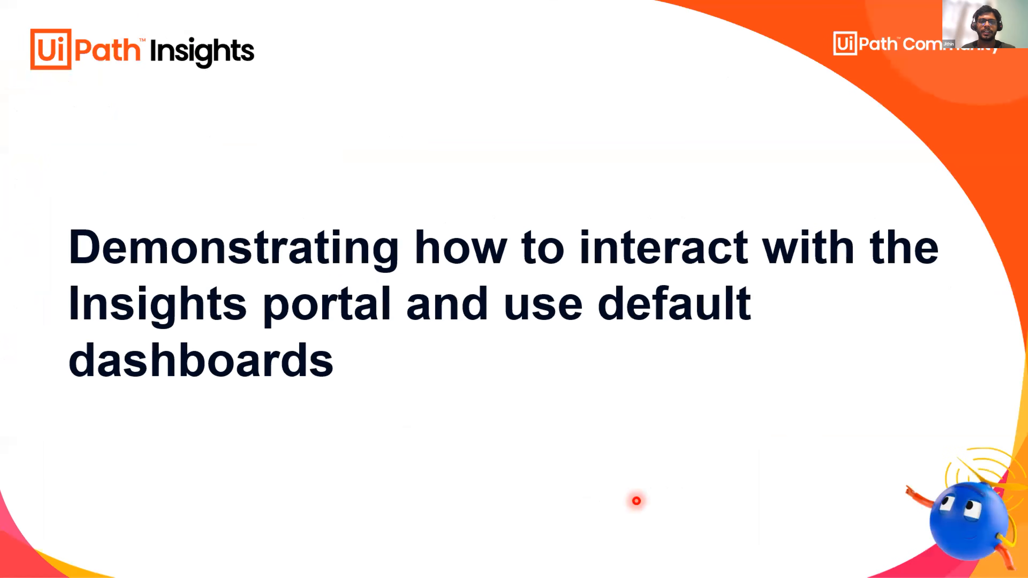
pyautogui.click(636, 501)
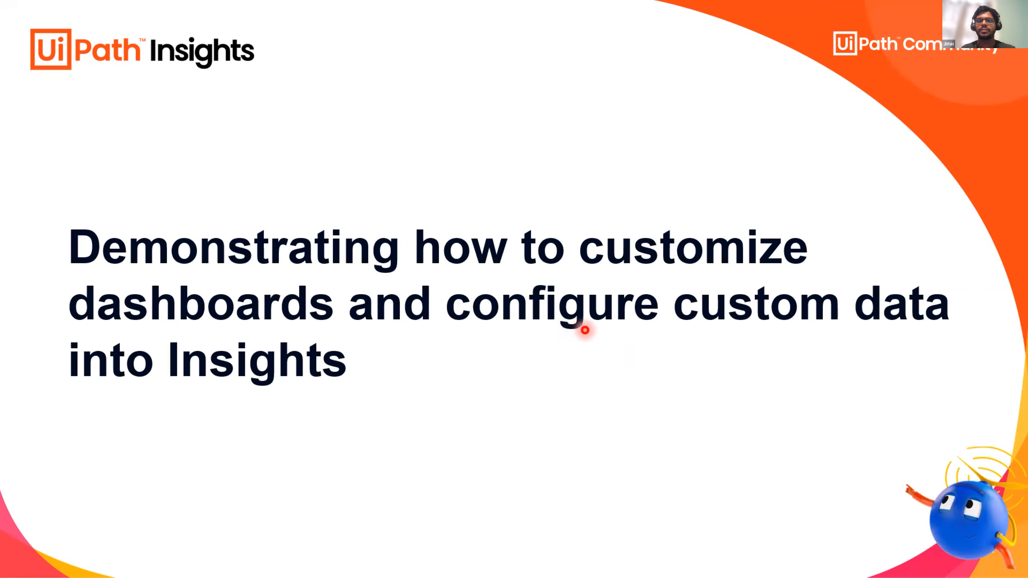
pyautogui.hotkey('alt', 'Tab')
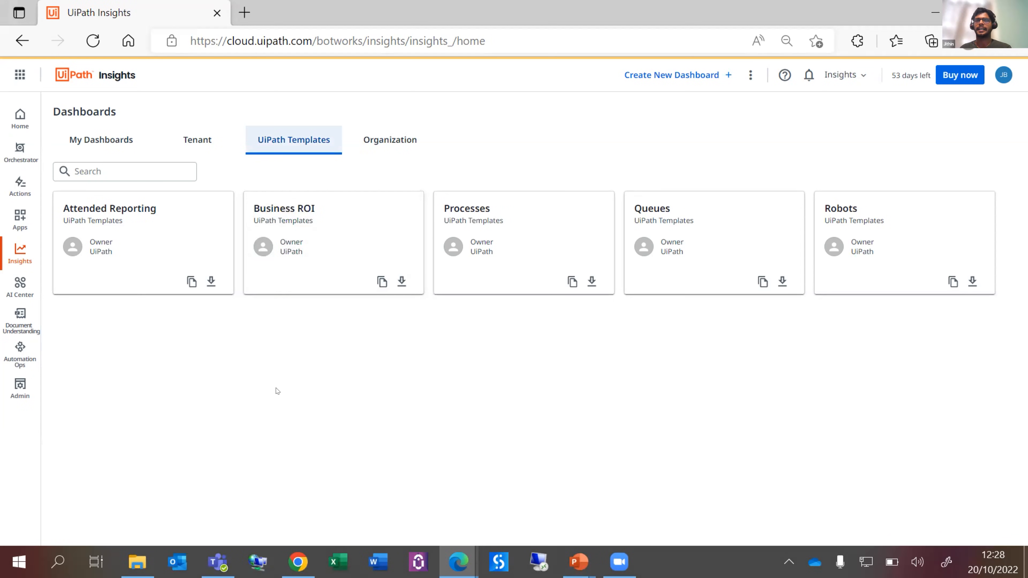
# - Download the Business ROI template dashboard and open the resulting PDF file
pyautogui.click(398, 280)
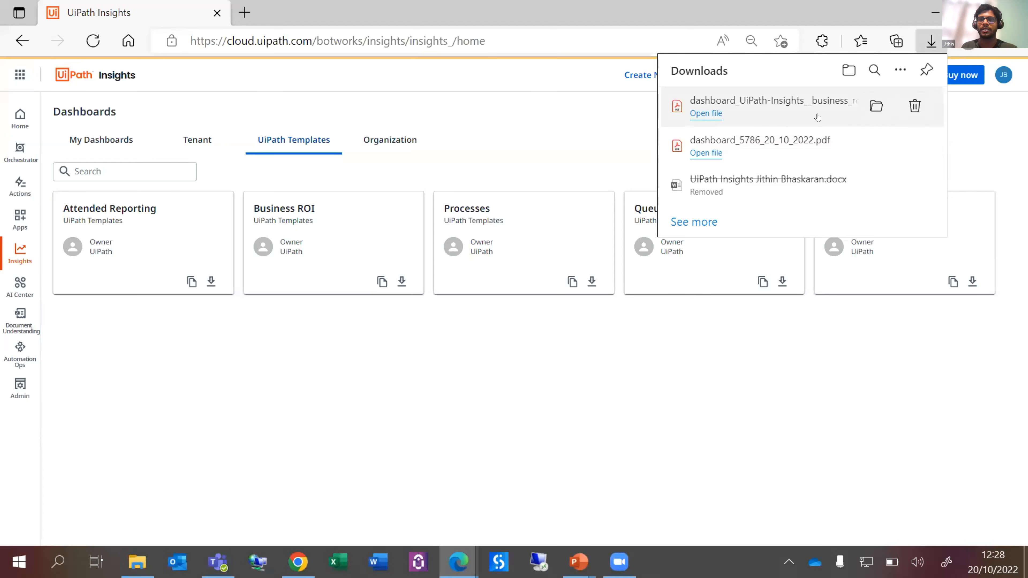
pyautogui.click(708, 108)
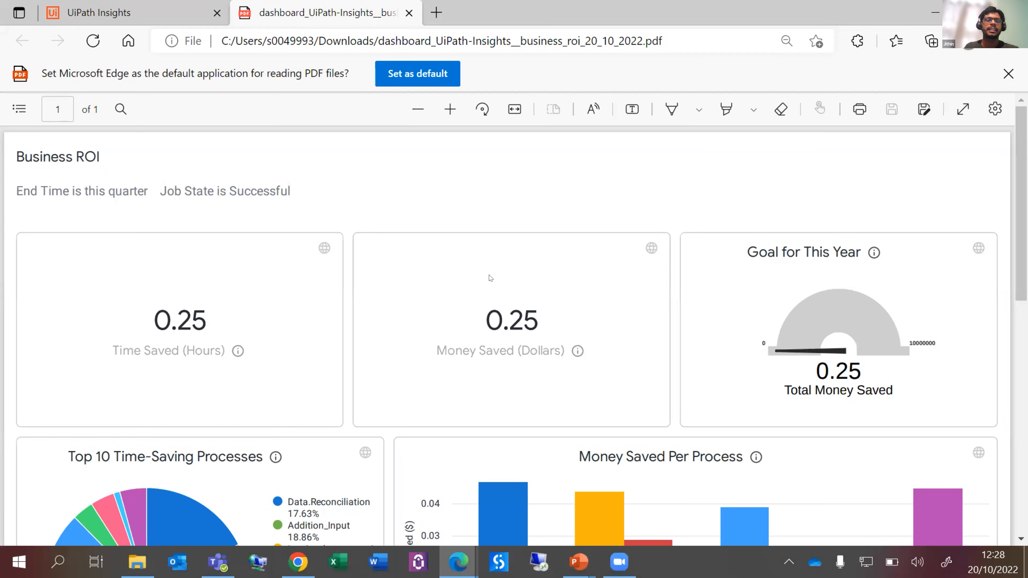
# - Examine the exported Business ROI PDF from the savings tiles through the Time Saved Monthly chart
pyautogui.scroll(-1, 490, 278)
pyautogui.scroll(-1, 489, 278)
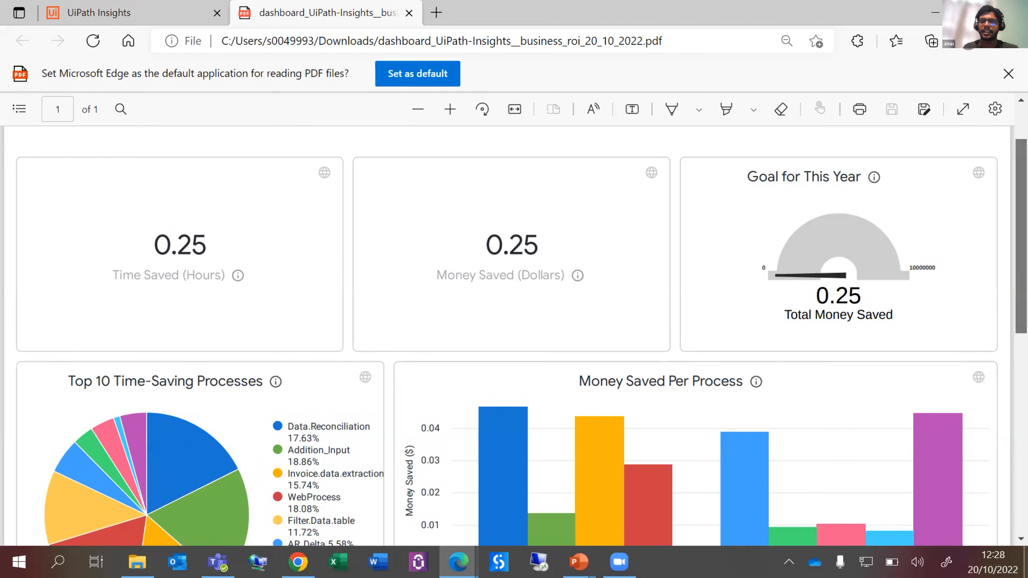
pyautogui.scroll(-1, 522, 336)
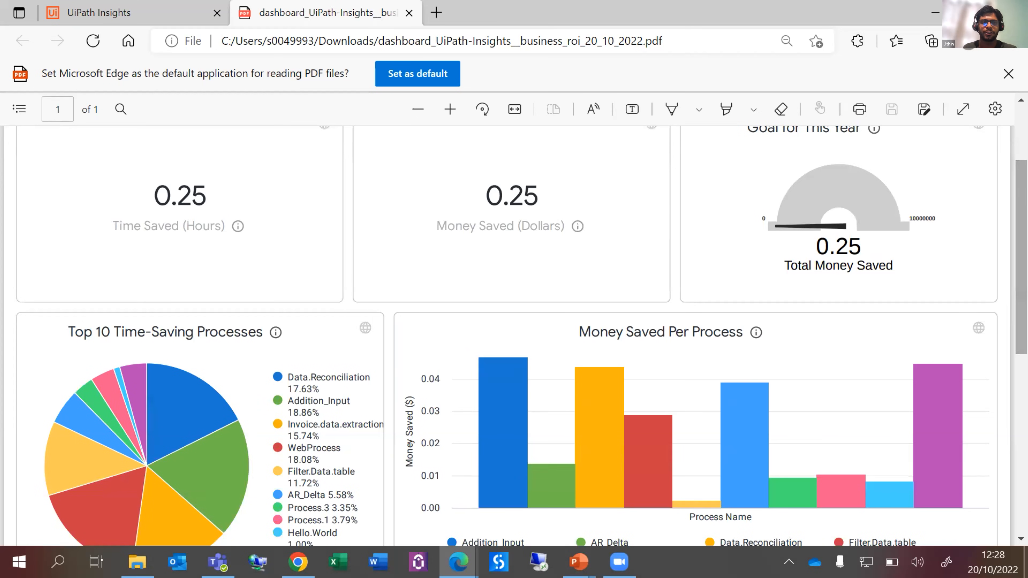
pyautogui.scroll(-2, 521, 336)
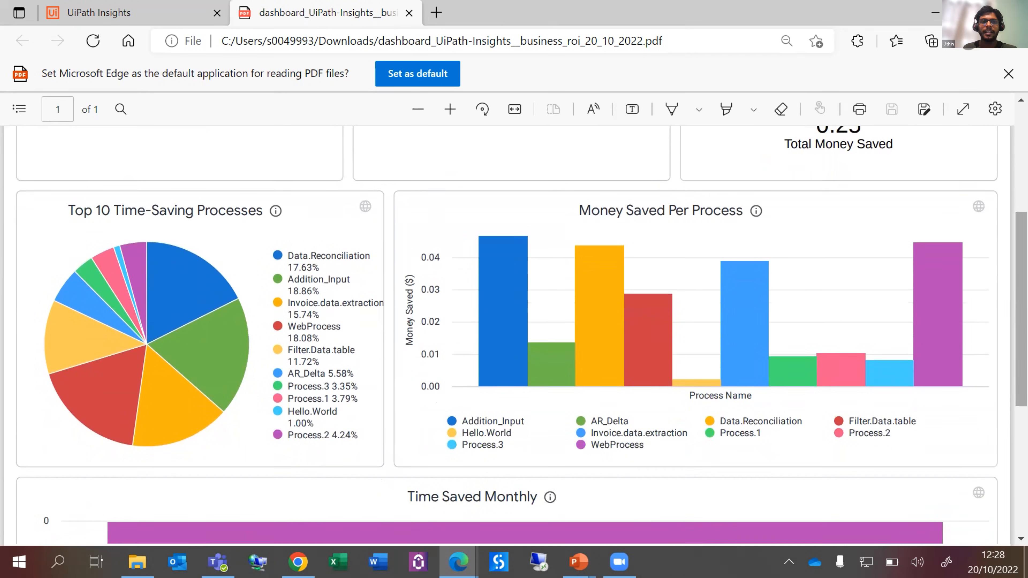
pyautogui.scroll(-3, 522, 336)
pyautogui.scroll(-3, 522, 336)
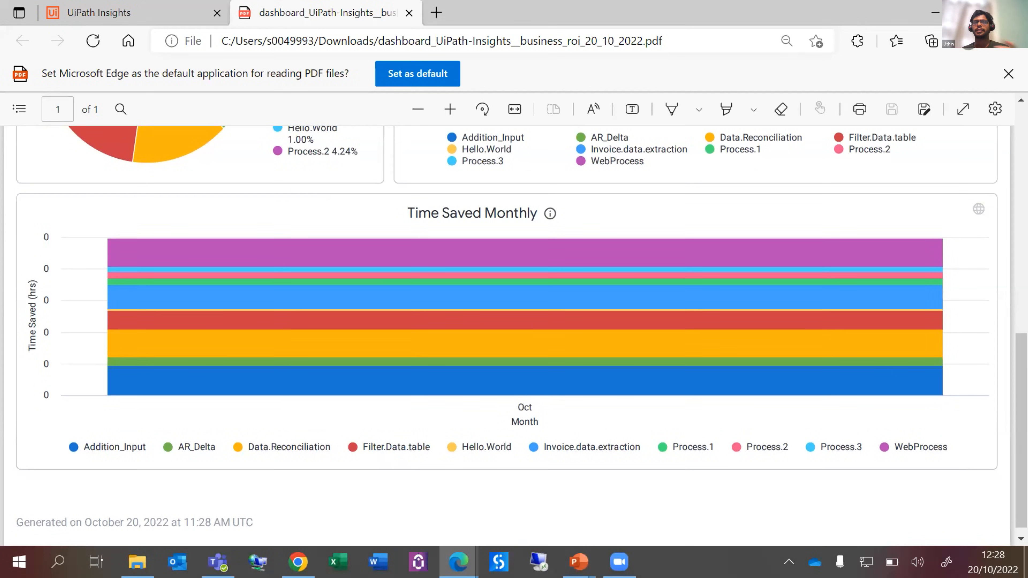
pyautogui.scroll(5, 514, 336)
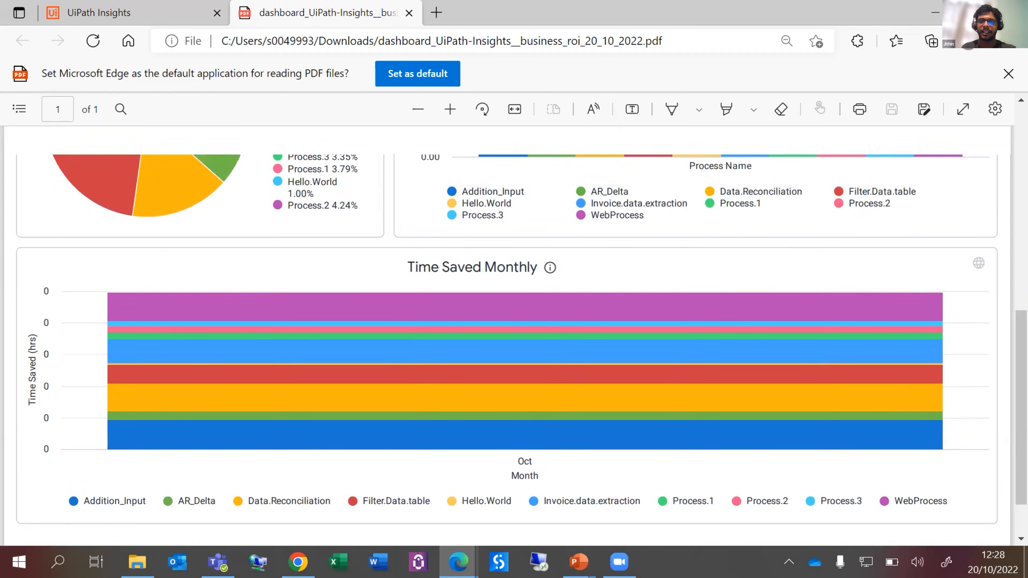
pyautogui.scroll(6, 514, 336)
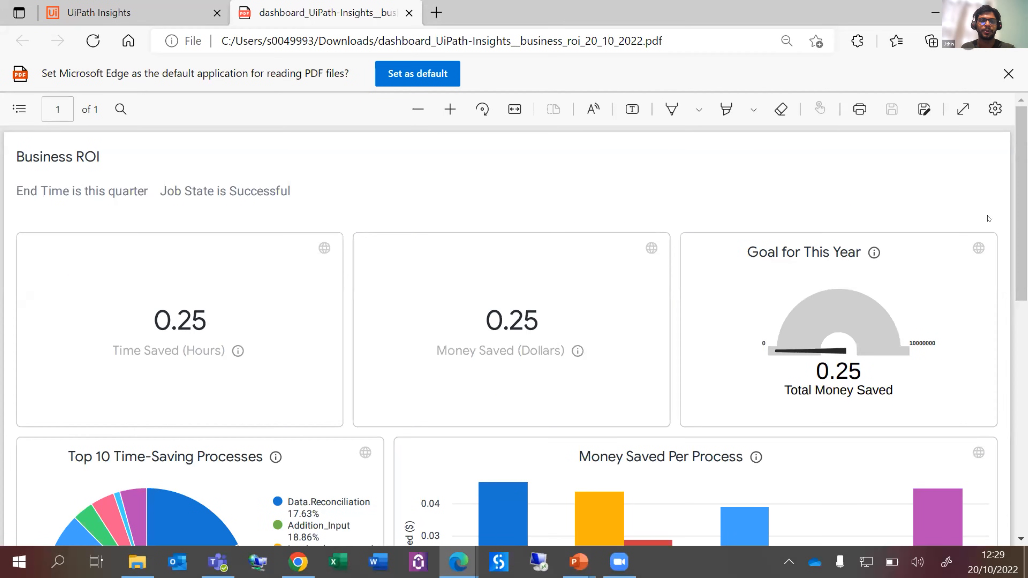
# - Return to the Insights templates and copy the Business ROI dashboard to My Dashboards as Business ROI (copy)_1
pyautogui.hotkey('ctrl', 'Tab')
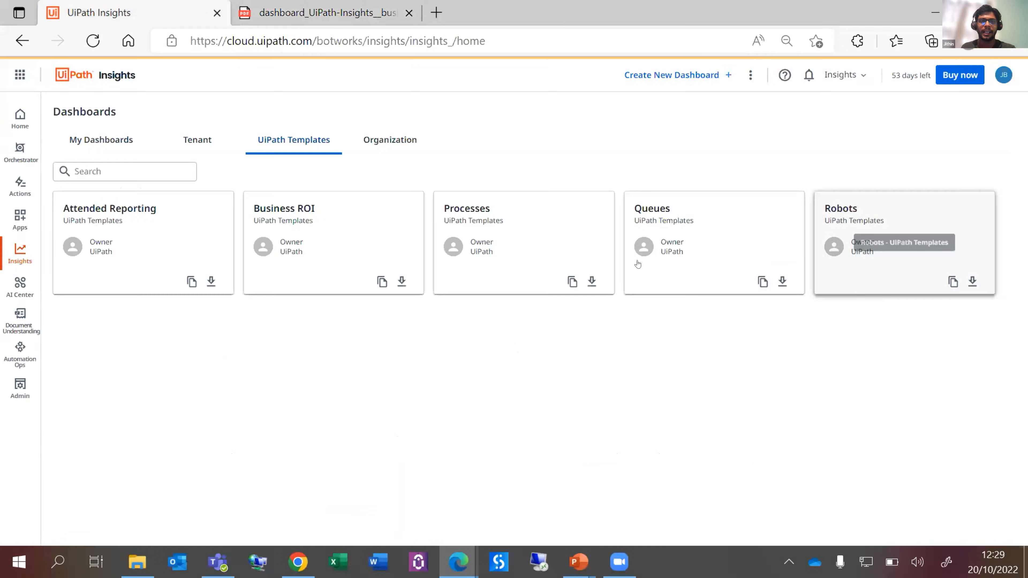
pyautogui.click(381, 282)
pyautogui.click(518, 331)
pyautogui.write('_1')
pyautogui.click(595, 358)
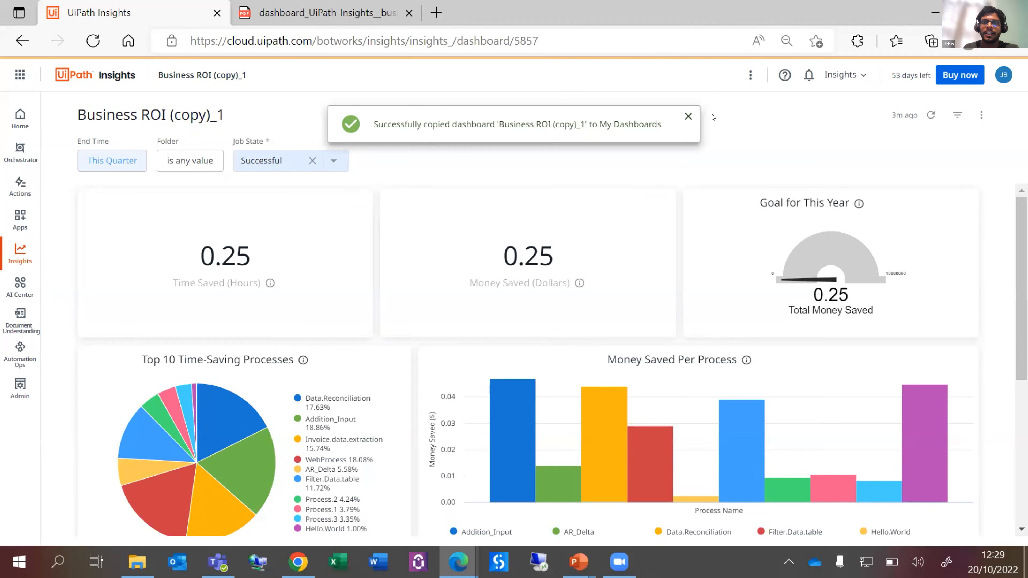
# - Explore the data behind the Time Saved (Hours) tile and expand the Process Manual Values field group
pyautogui.moveTo(355, 238)
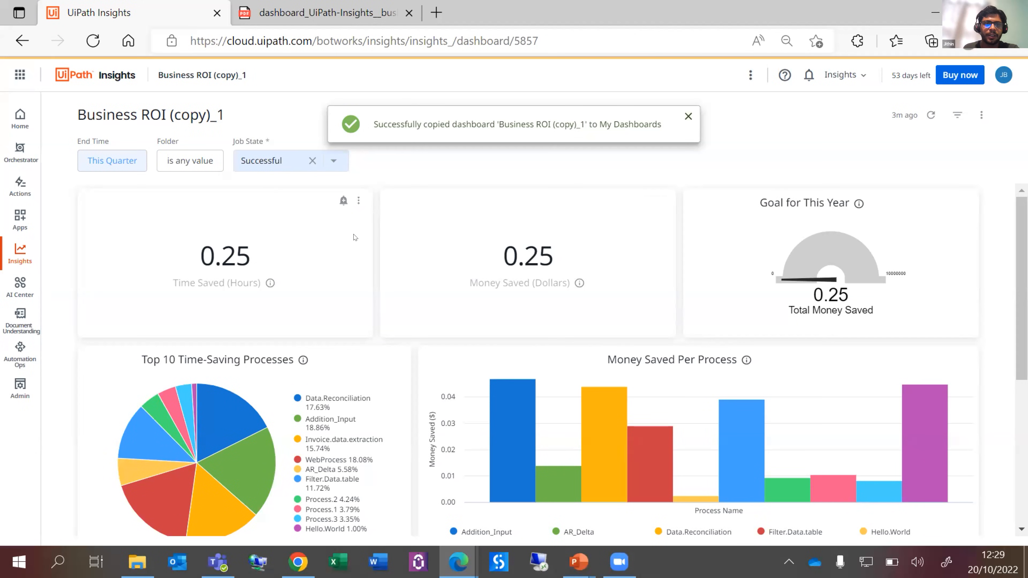
pyautogui.click(356, 201)
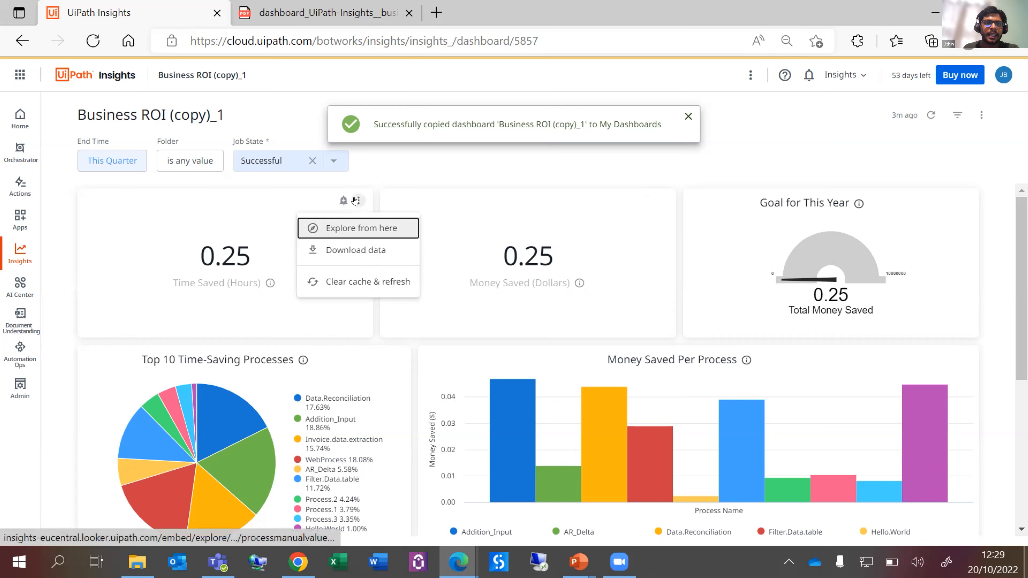
pyautogui.click(346, 227)
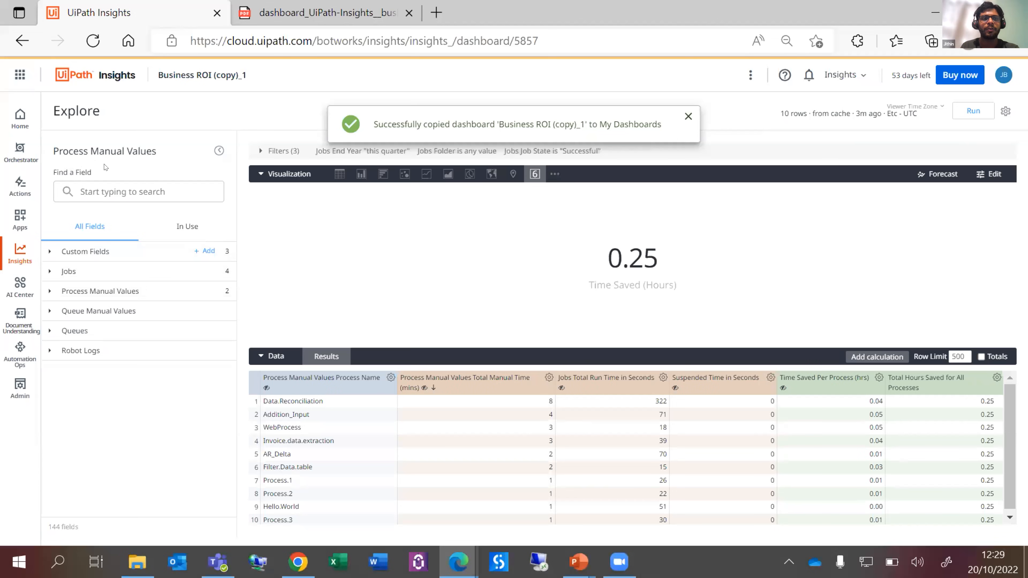
pyautogui.click(48, 292)
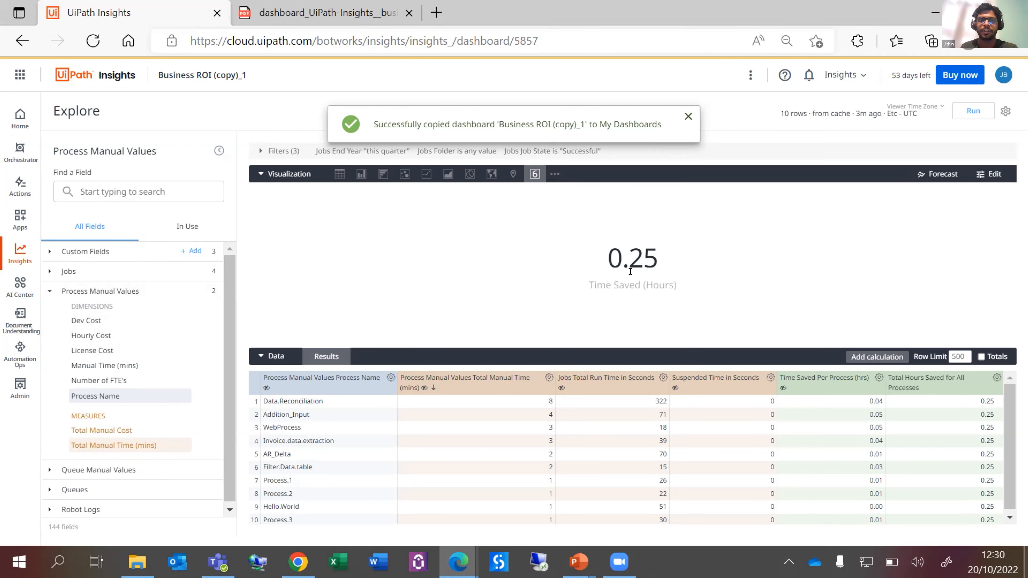
# - Try the column visualization for the time saved data, and switch it to a bar chart
pyautogui.click(356, 177)
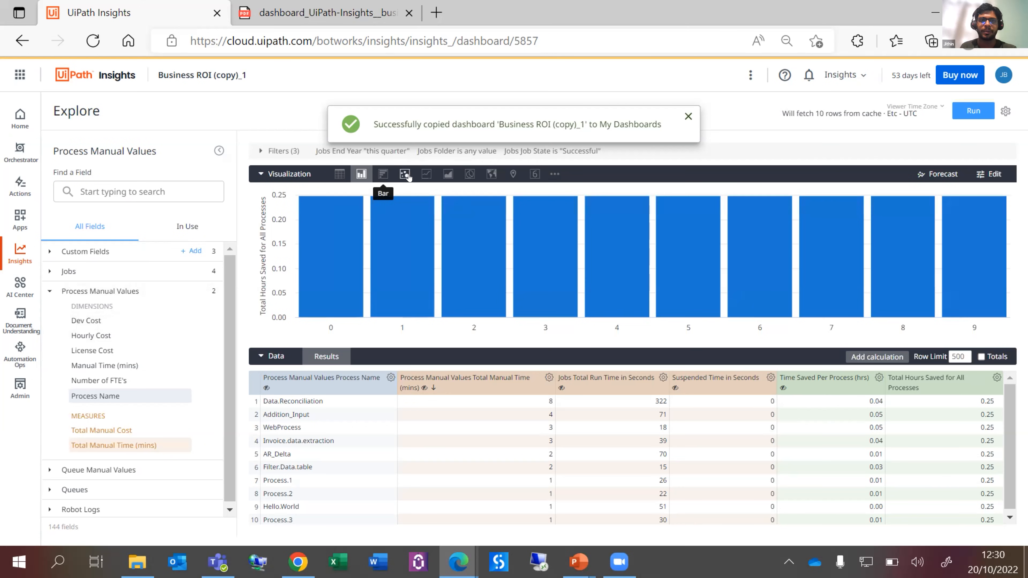
pyautogui.click(381, 176)
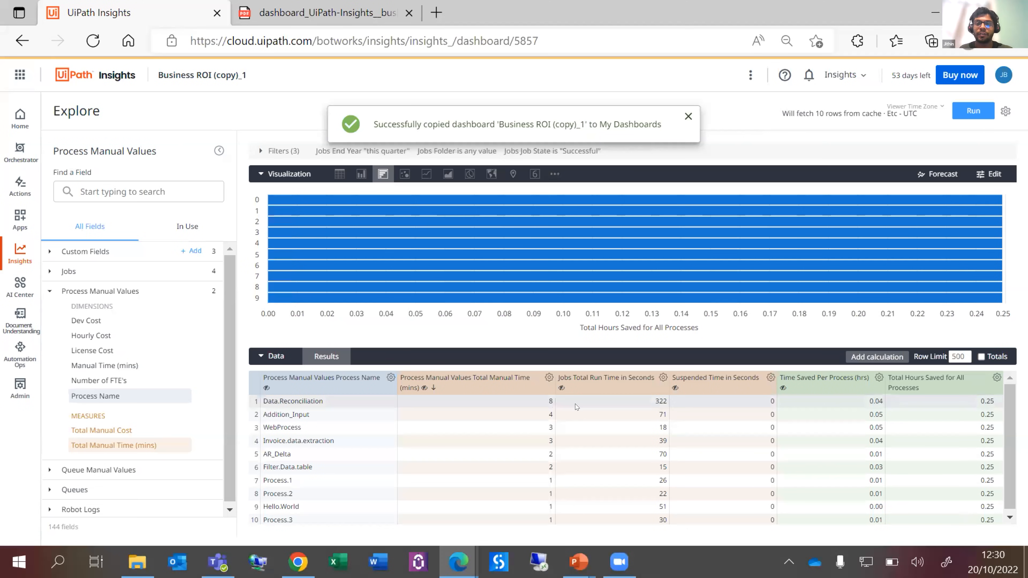
# - Review the calculation options for the Total Manual Time (mins) column, and collapse the Process Manual Values field group
pyautogui.click(546, 379)
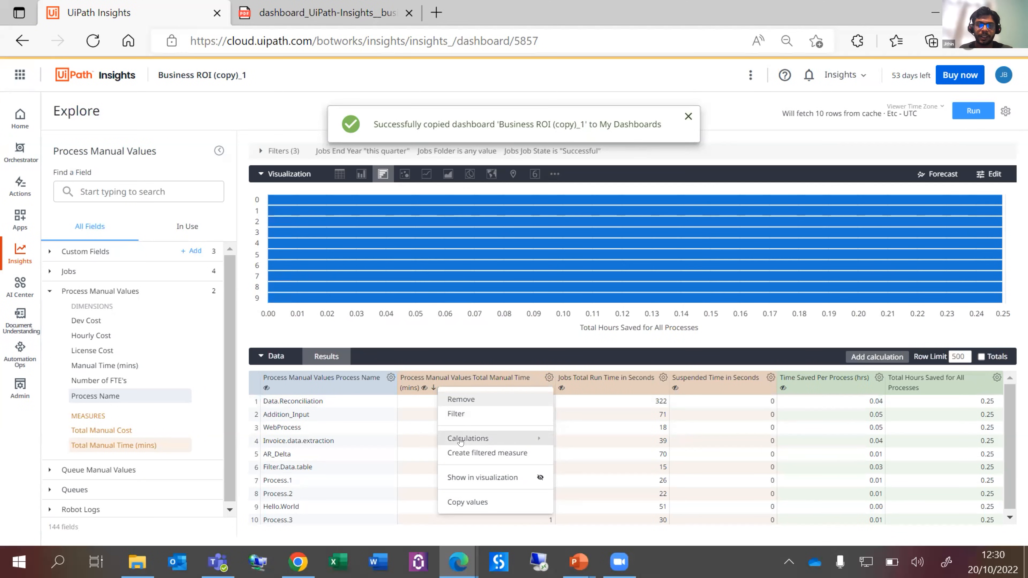
pyautogui.moveTo(520, 441)
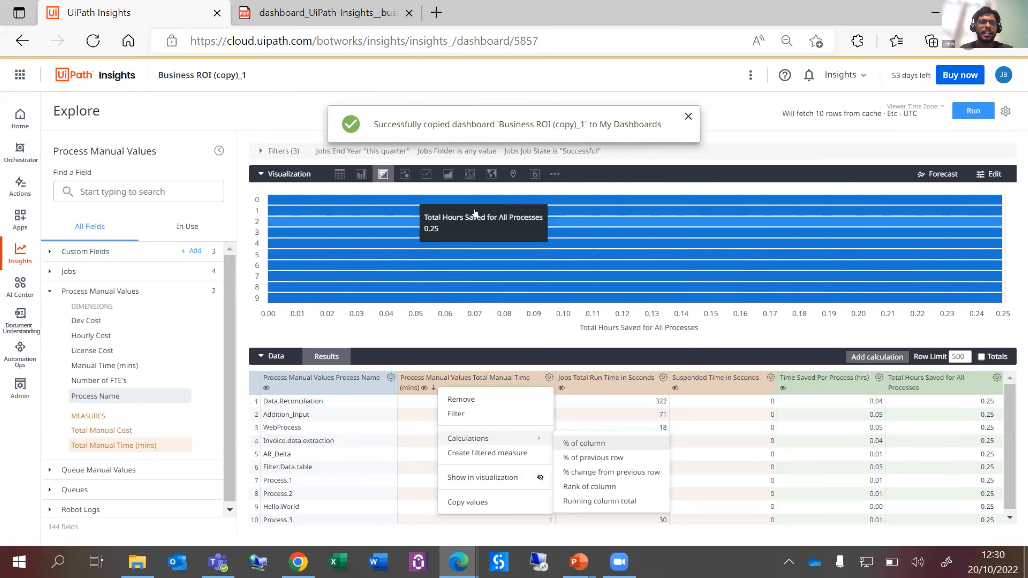
pyautogui.click(46, 294)
pyautogui.click(47, 294)
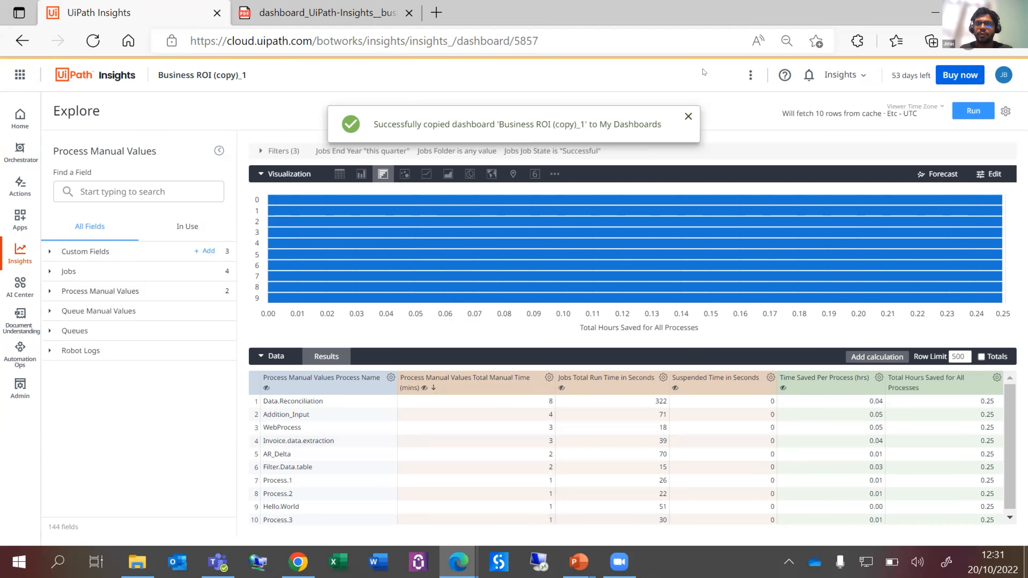
# - In the ROI dataset configuration, set AR_Delta's manual time to 10 minutes, hourly cost 1000, dev cost 10000 and number of FTEs 2
pyautogui.click(745, 75)
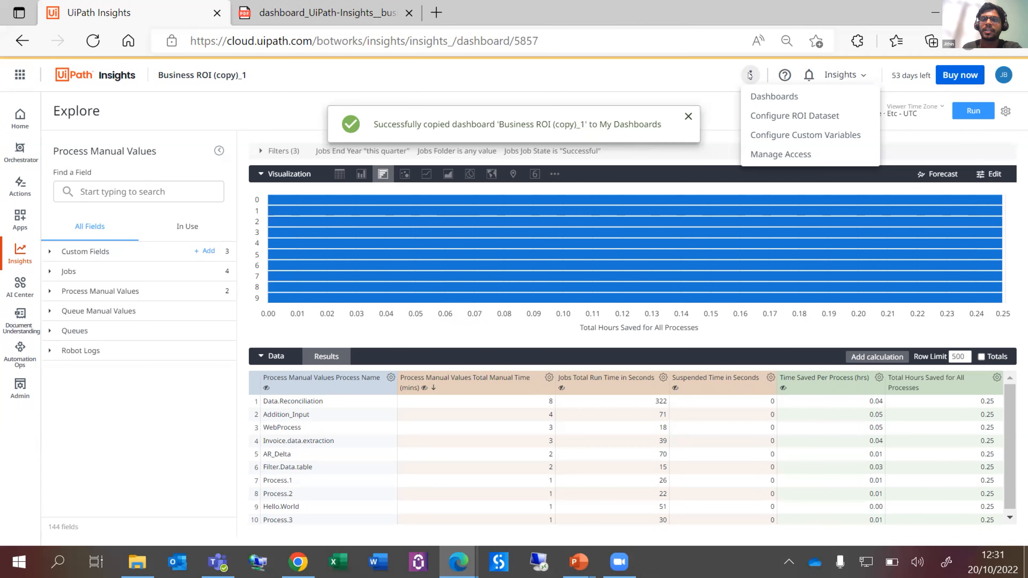
pyautogui.click(766, 116)
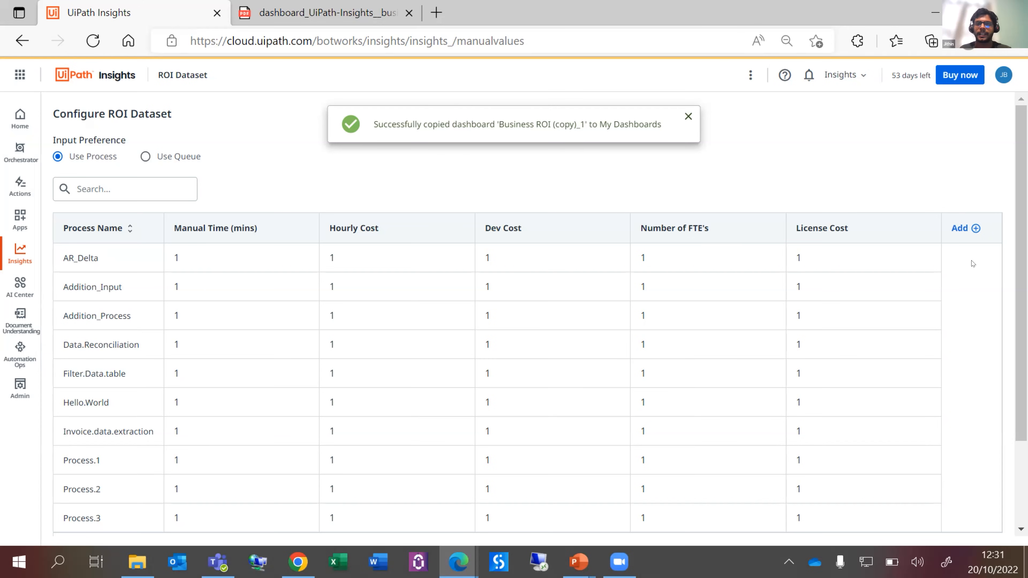
pyautogui.click(193, 257)
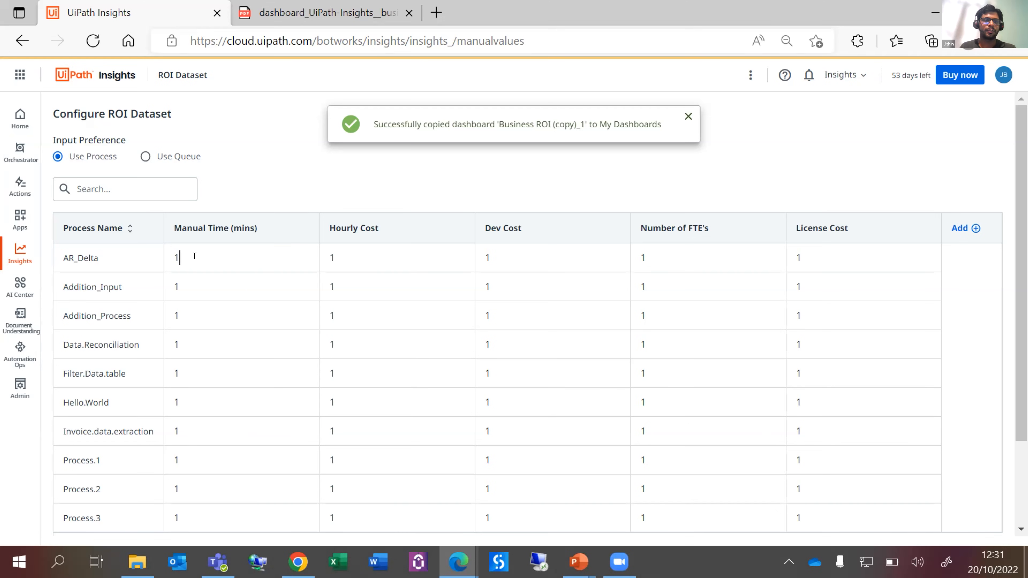
pyautogui.write('0')
pyautogui.click(358, 260)
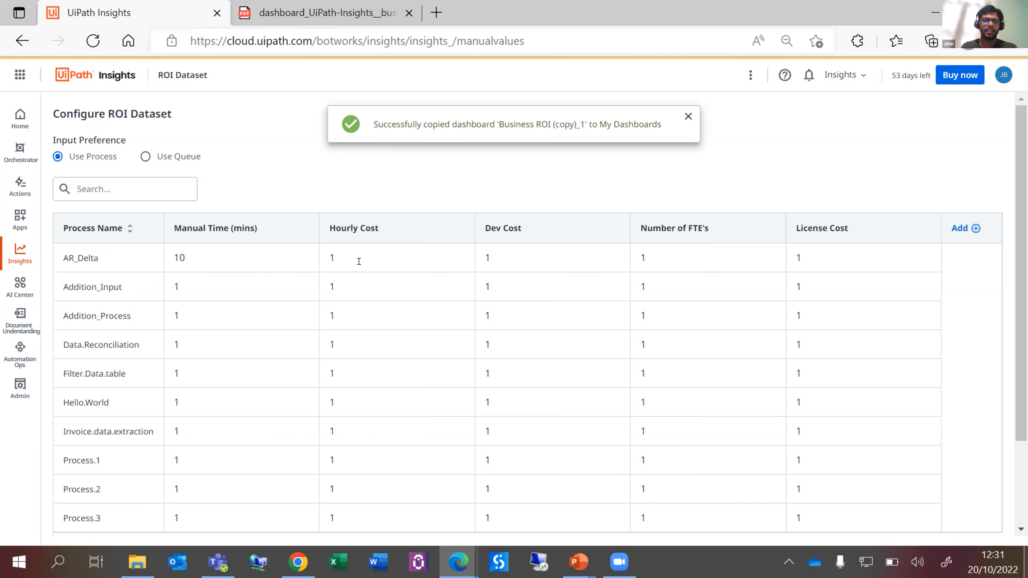
pyautogui.write('000')
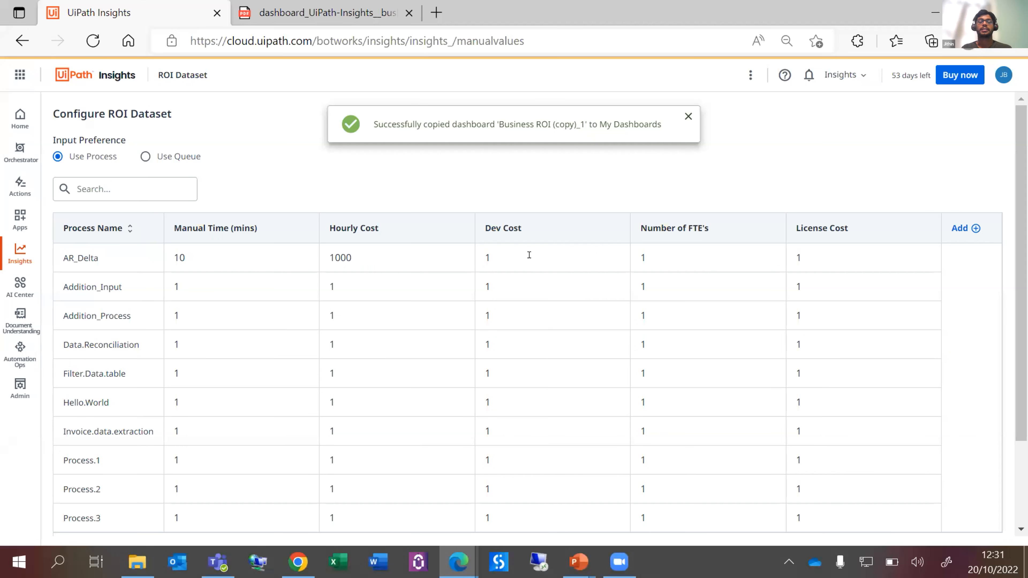
pyautogui.write('0000')
pyautogui.click(658, 254)
pyautogui.press('BackSpace')
pyautogui.write('2')
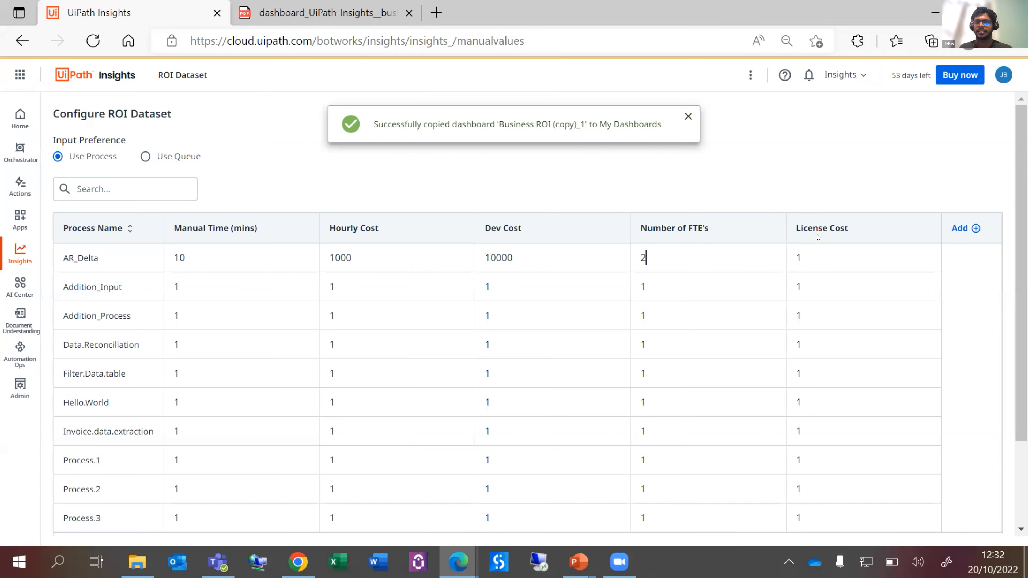
# - Add a custom column named Success Rate to the ROI dataset, and preview the queue-based input before returning to process-based input
pyautogui.click(968, 228)
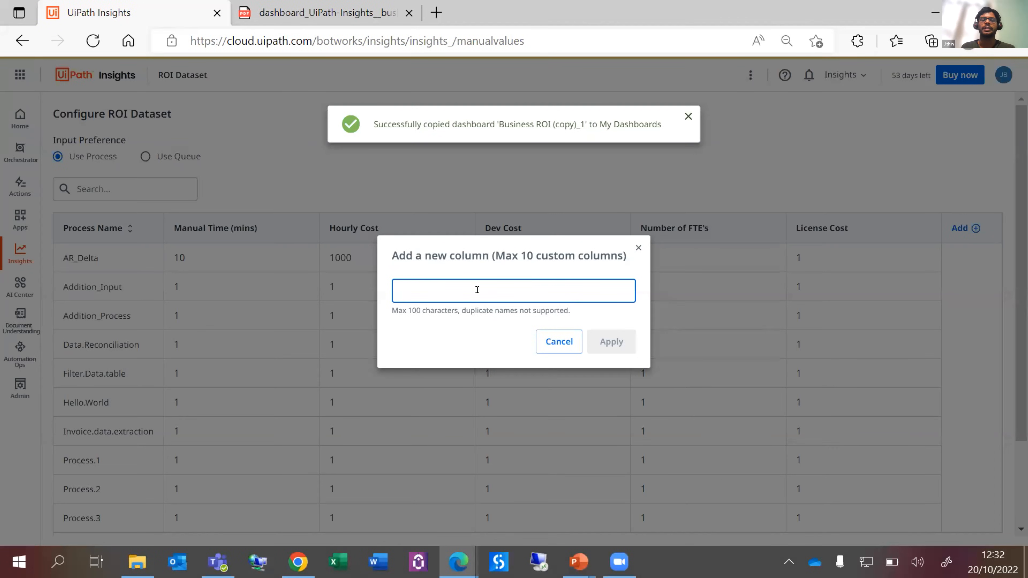
pyautogui.write('Suc')
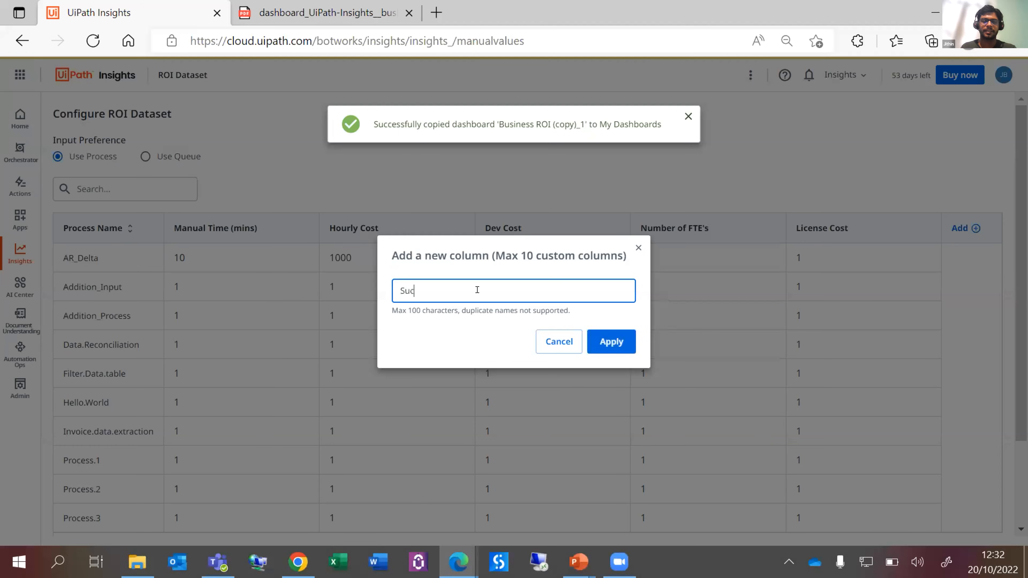
pyautogui.write('cess Rate')
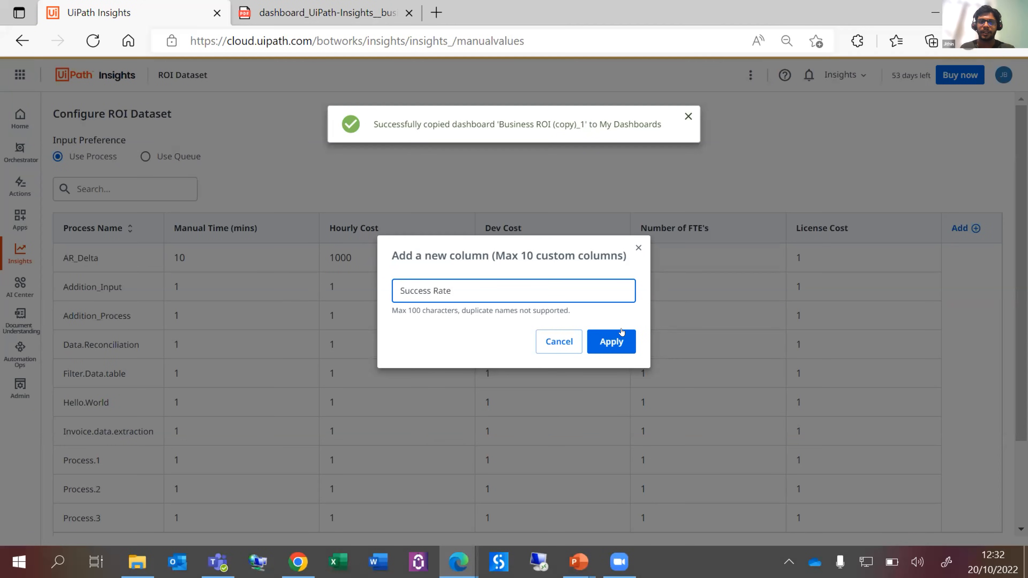
pyautogui.click(609, 342)
pyautogui.click(696, 329)
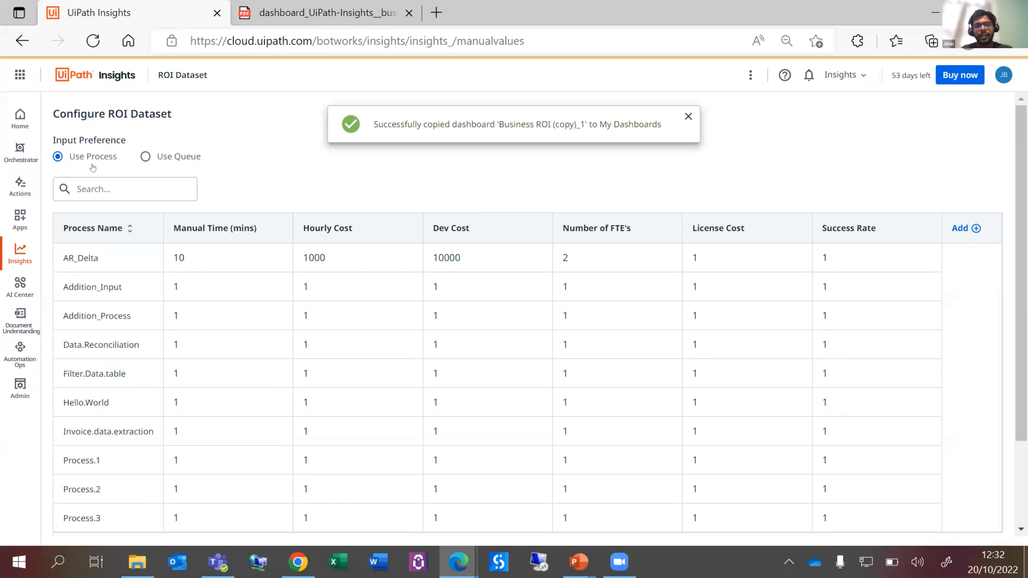
pyautogui.click(144, 157)
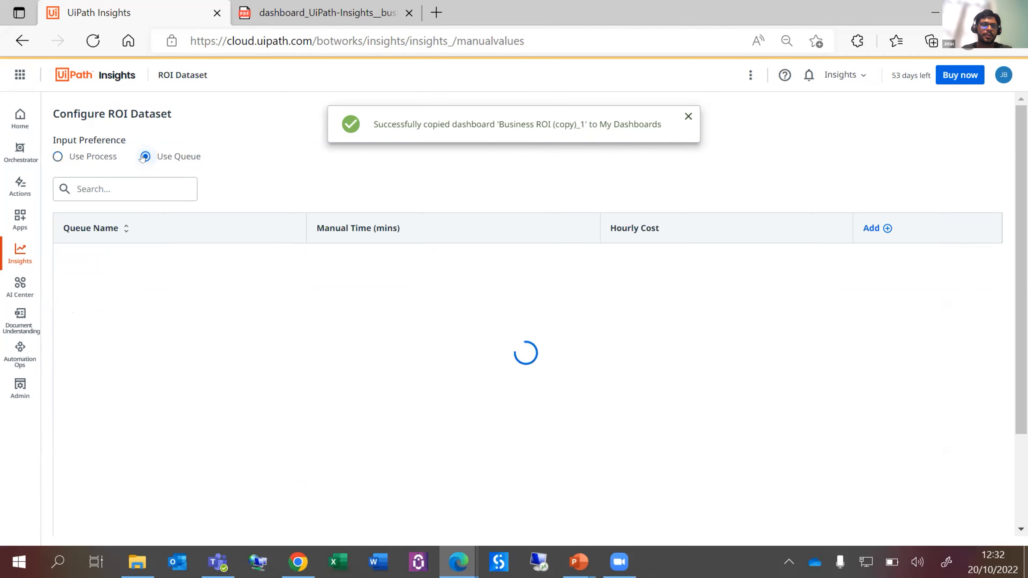
pyautogui.click(57, 156)
# - In the custom variables configuration, enable extraction of data_1 for Data.Reconciliation with type Number and save
pyautogui.click(744, 74)
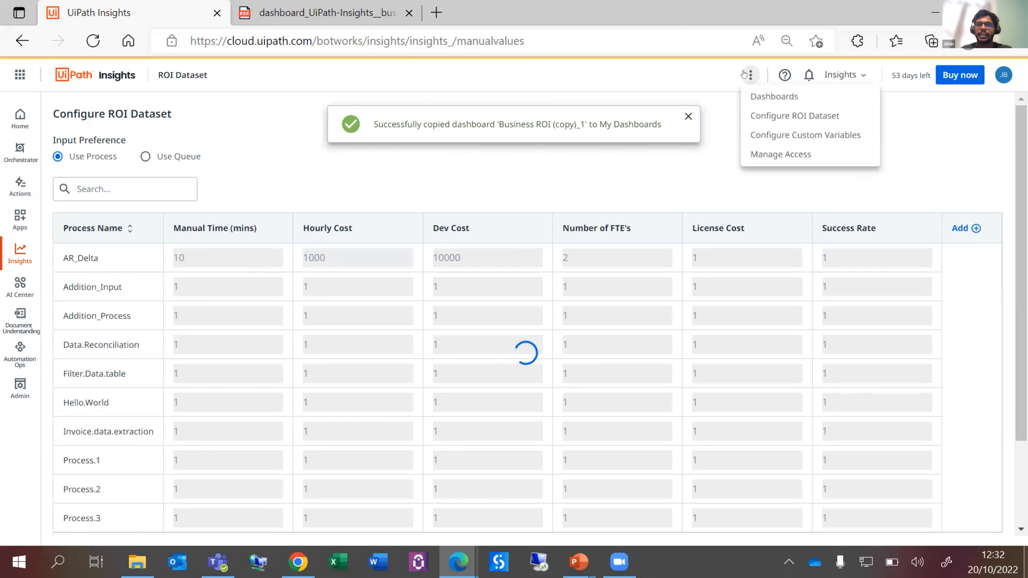
pyautogui.click(767, 135)
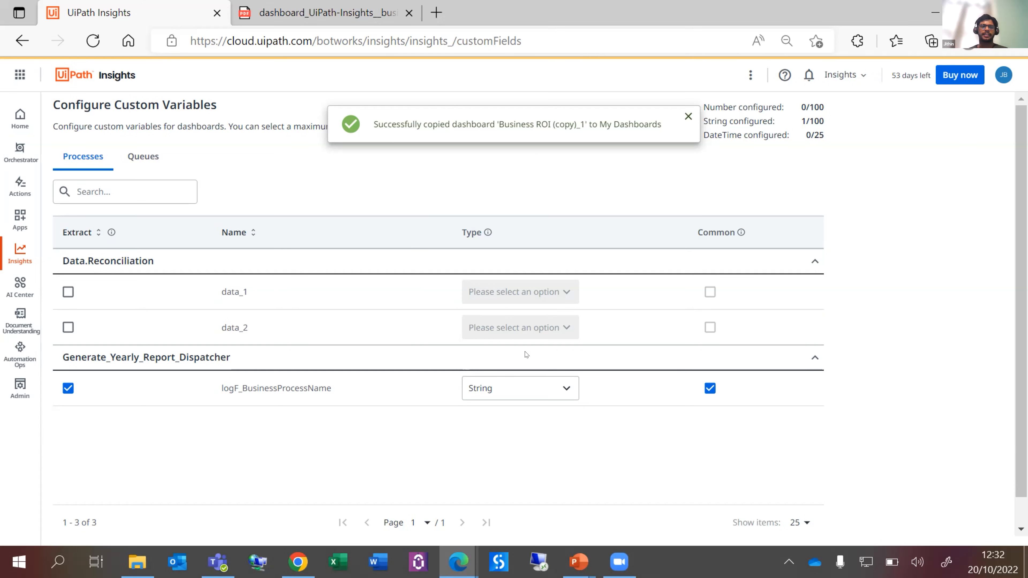
pyautogui.click(68, 291)
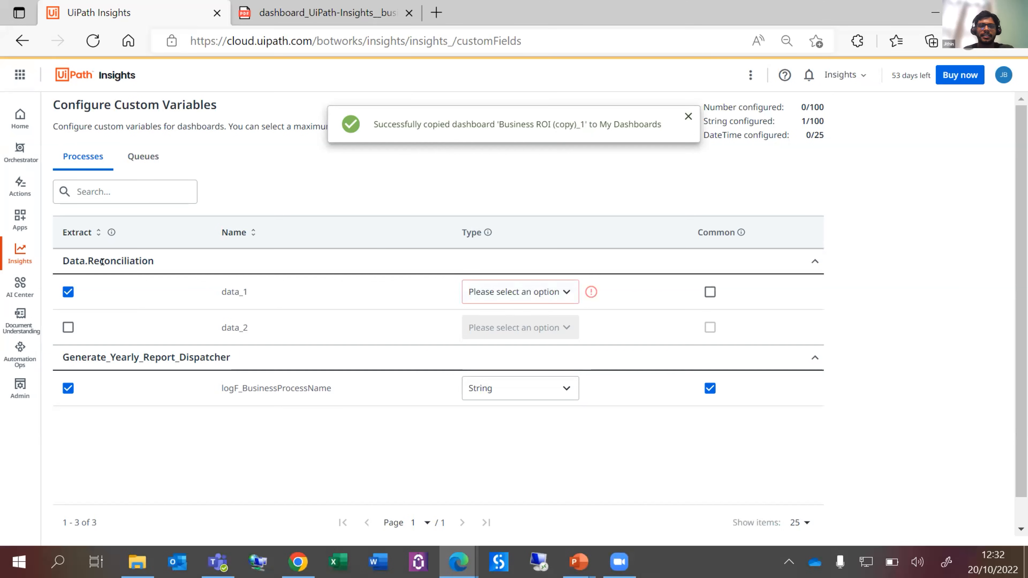
pyautogui.click(568, 288)
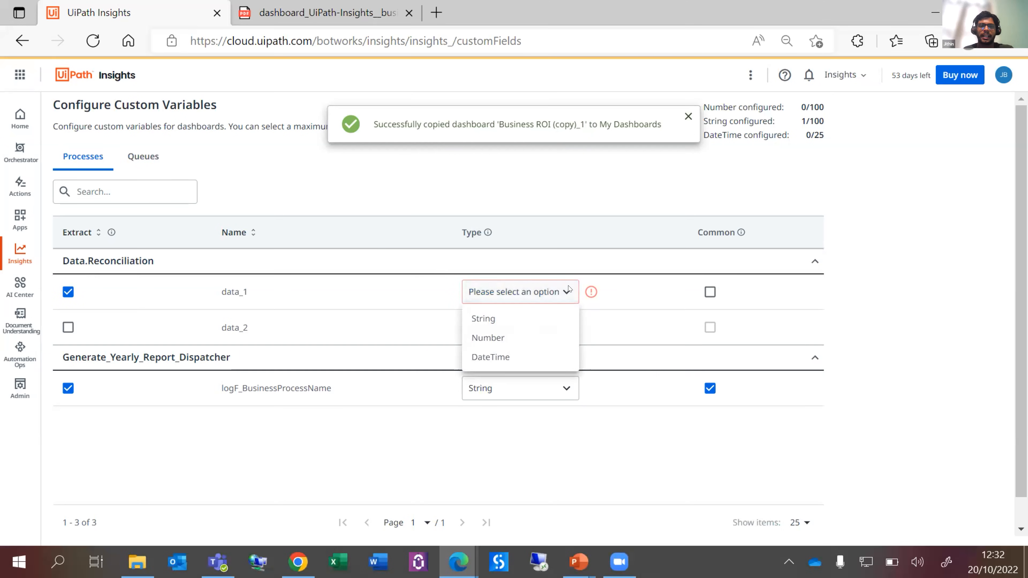
pyautogui.click(493, 339)
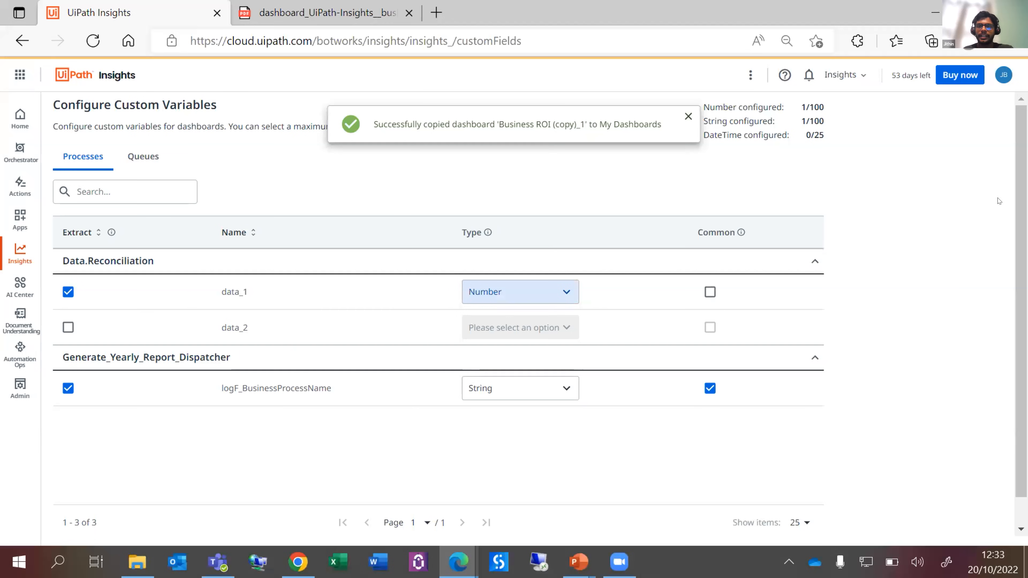
pyautogui.scroll(-1, 869, 493)
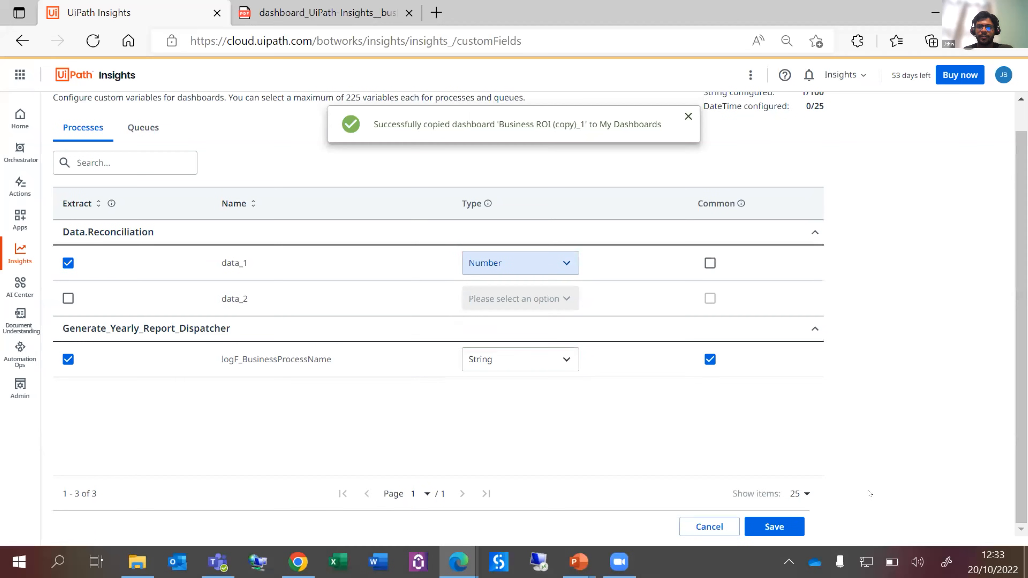
pyautogui.click(781, 527)
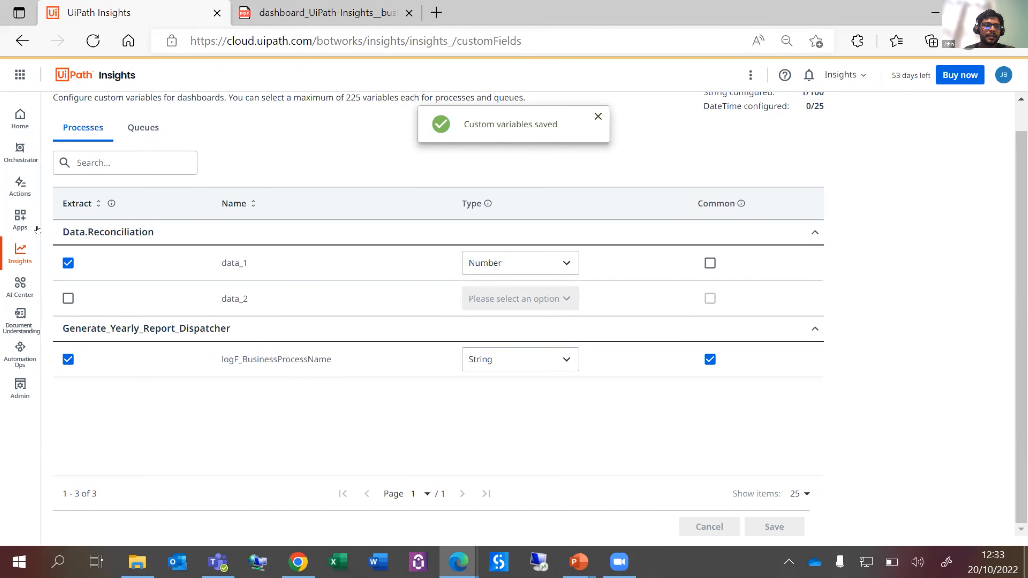
# - Return to the Insights dashboards and open Business ROI (copy)_1 from My Dashboards
pyautogui.click(15, 254)
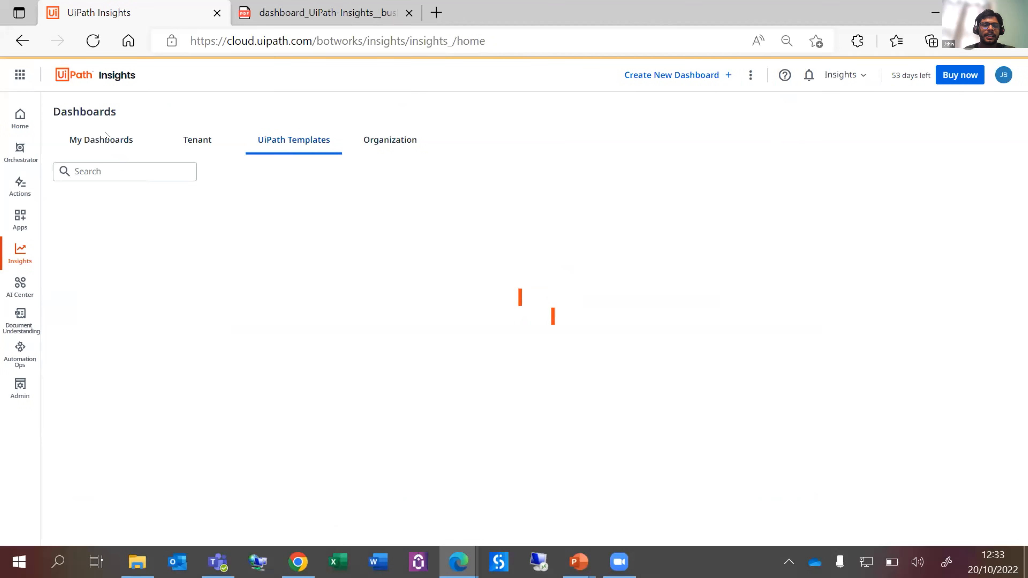
pyautogui.click(106, 140)
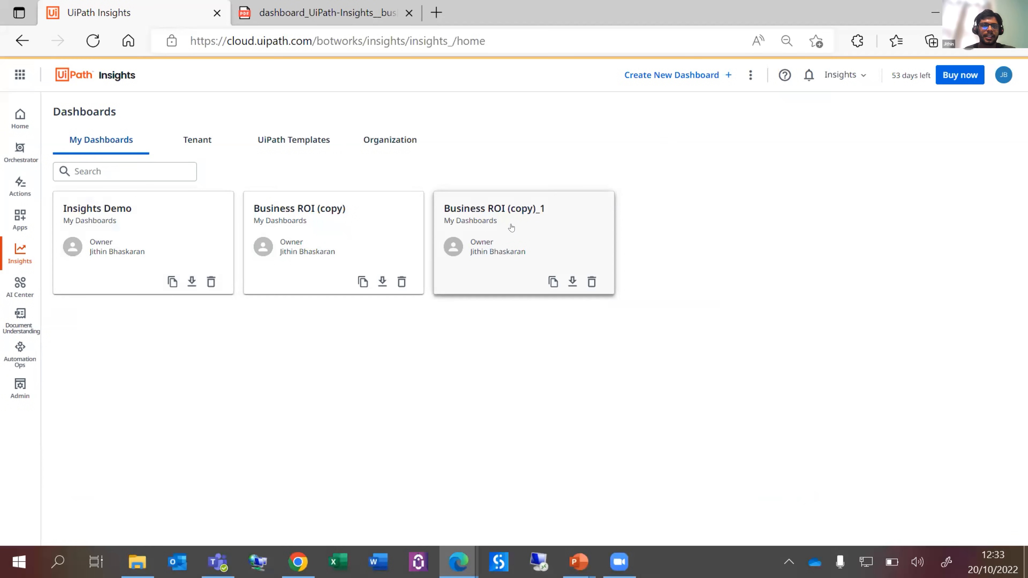
pyautogui.click(493, 221)
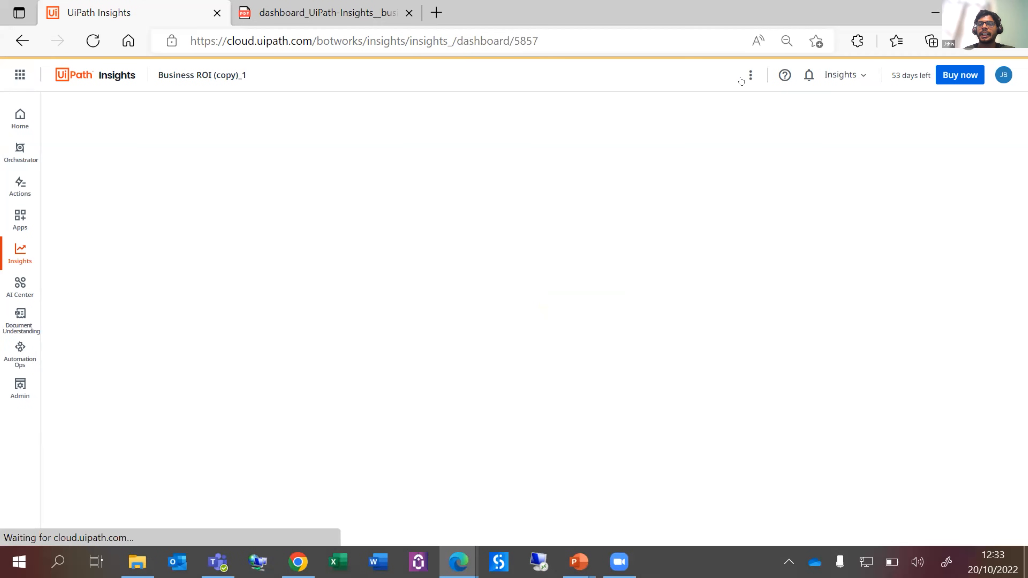
# - Go to the Insights access management and review the roles assigned to the first listed user without changing them
pyautogui.click(750, 75)
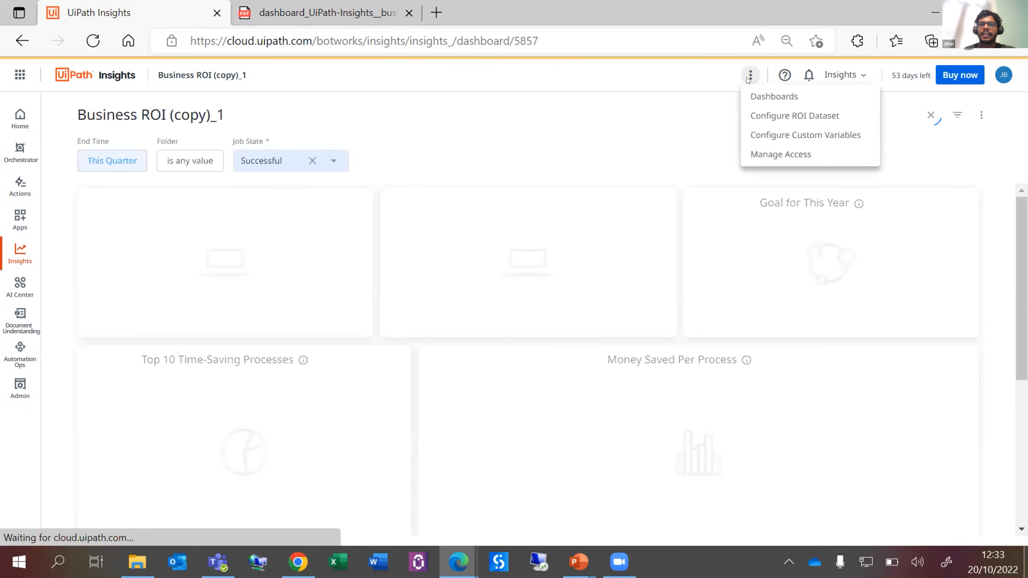
pyautogui.click(758, 153)
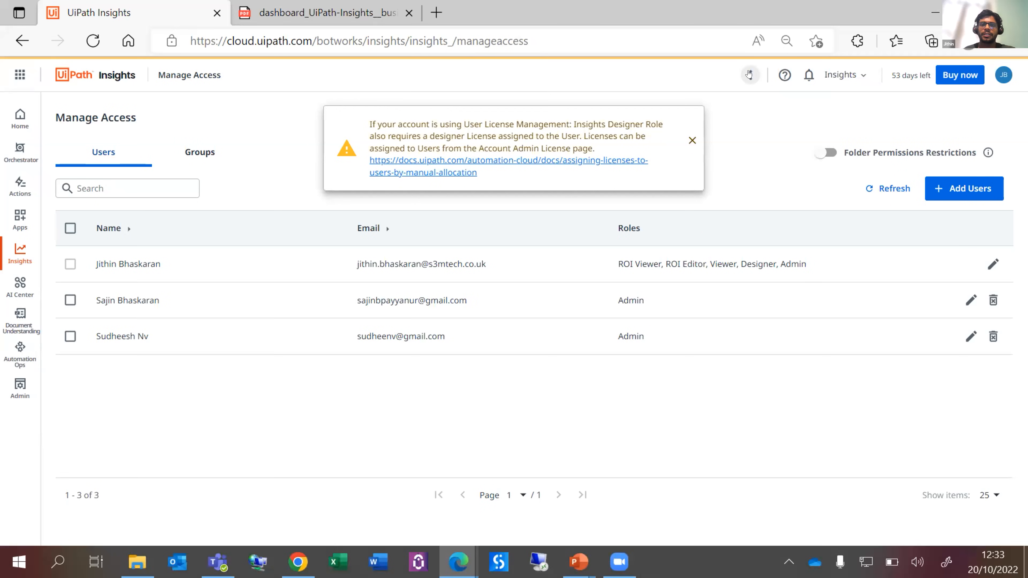
pyautogui.click(990, 263)
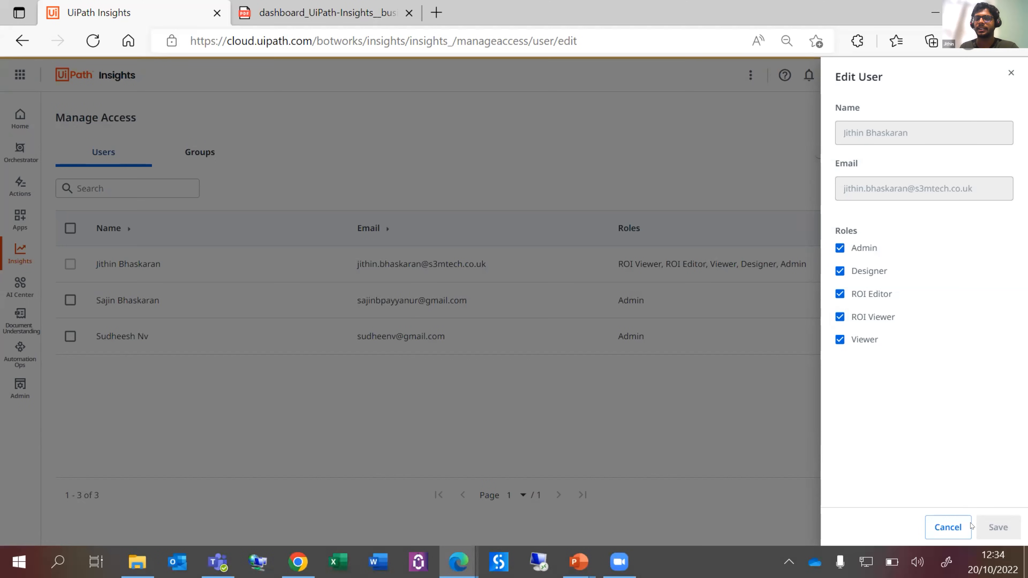
pyautogui.click(955, 529)
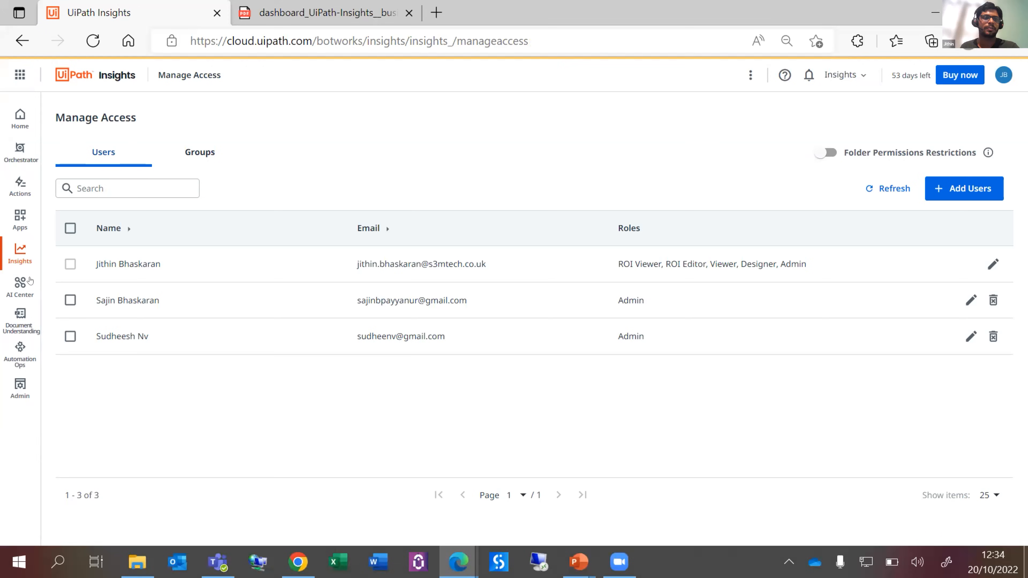
# - Check the dashboards shared with the tenant, and share Business ROI (copy)_1 from My Dashboards with the tenant
pyautogui.click(14, 261)
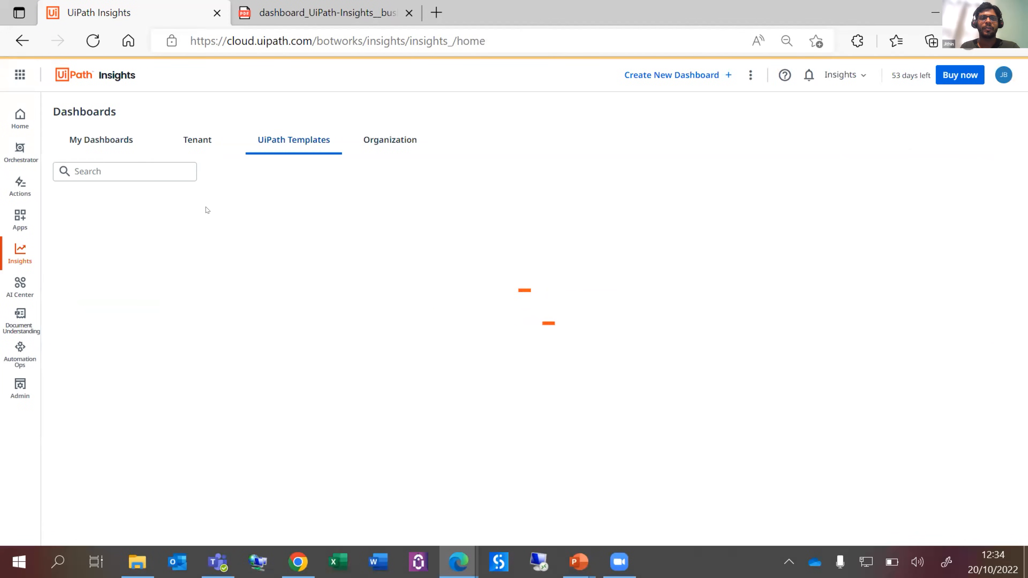
pyautogui.click(195, 136)
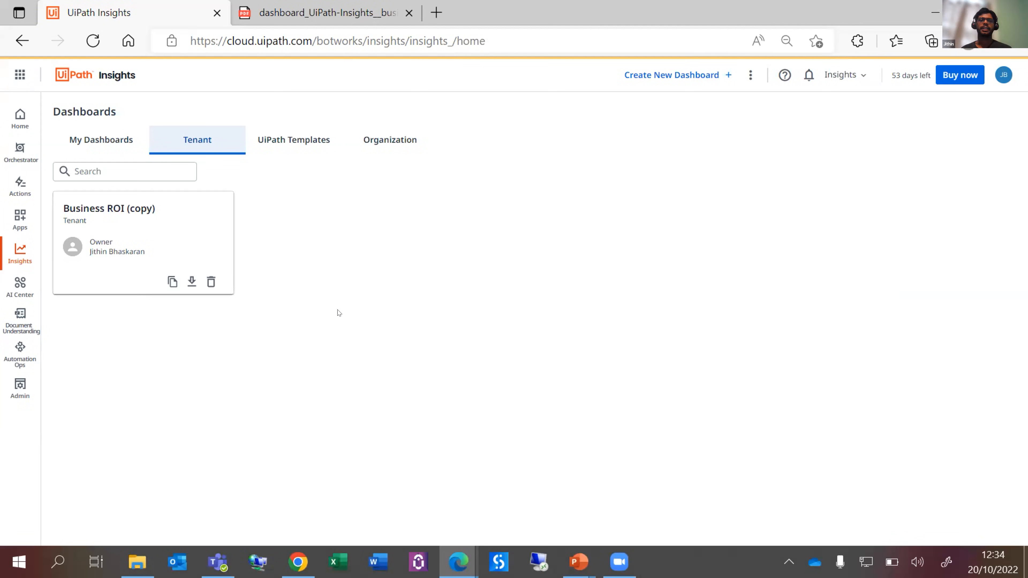
pyautogui.click(107, 140)
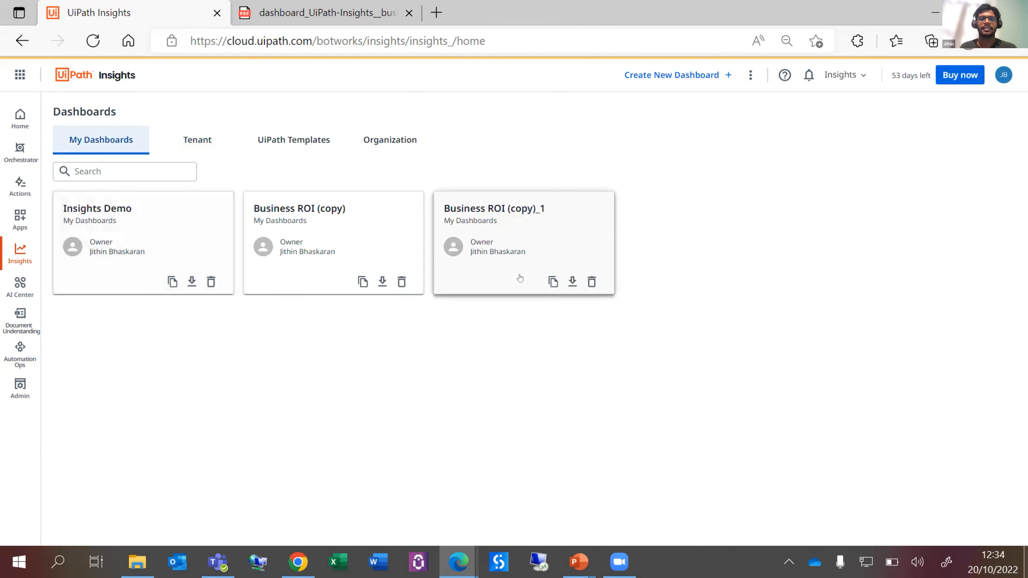
pyautogui.click(552, 282)
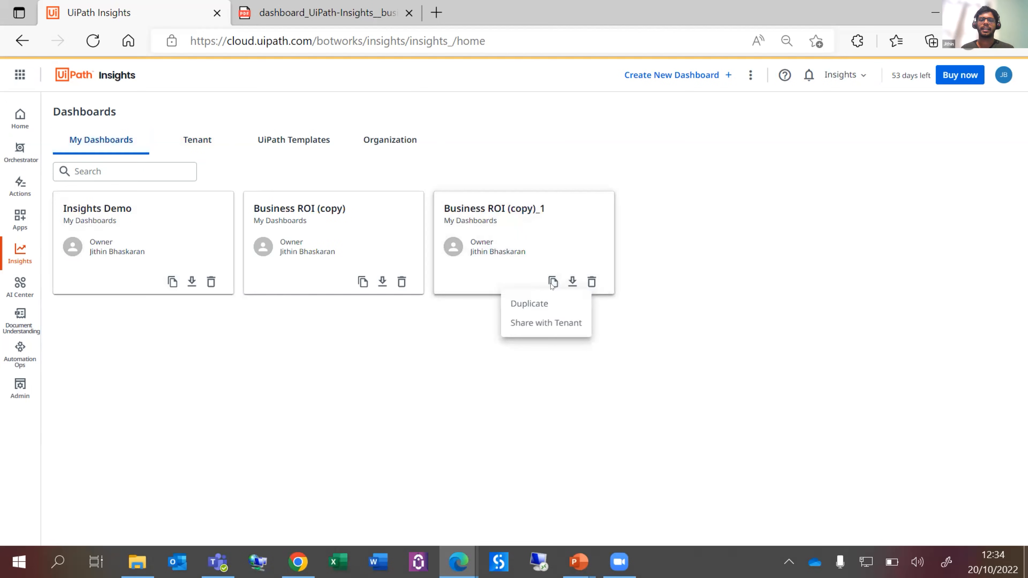
pyautogui.click(527, 323)
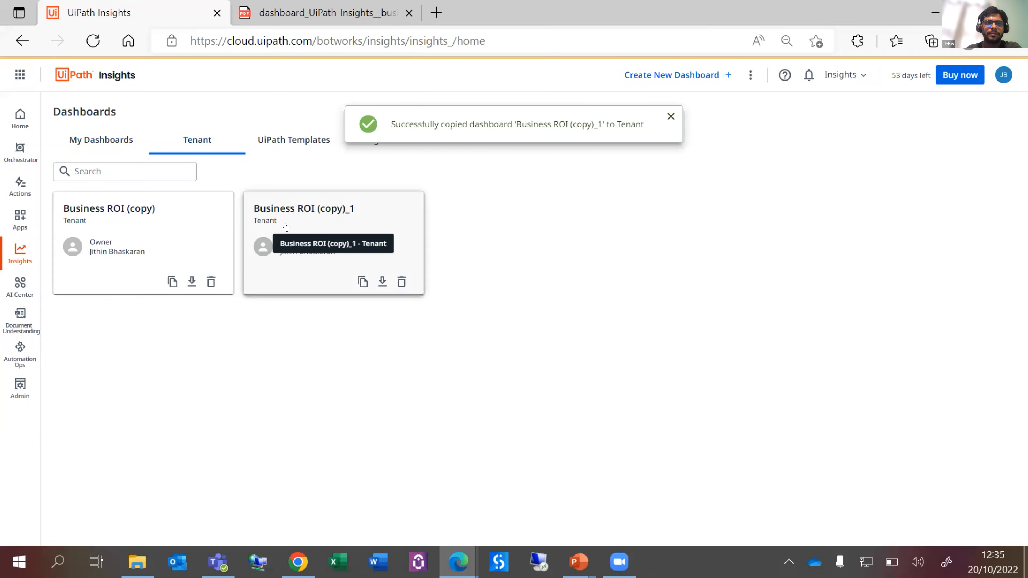
# - Open the tenant's Business ROI (copy) dashboard and examine the tile actions and the data download formats of the Time Saved (Hours) tile
pyautogui.click(159, 228)
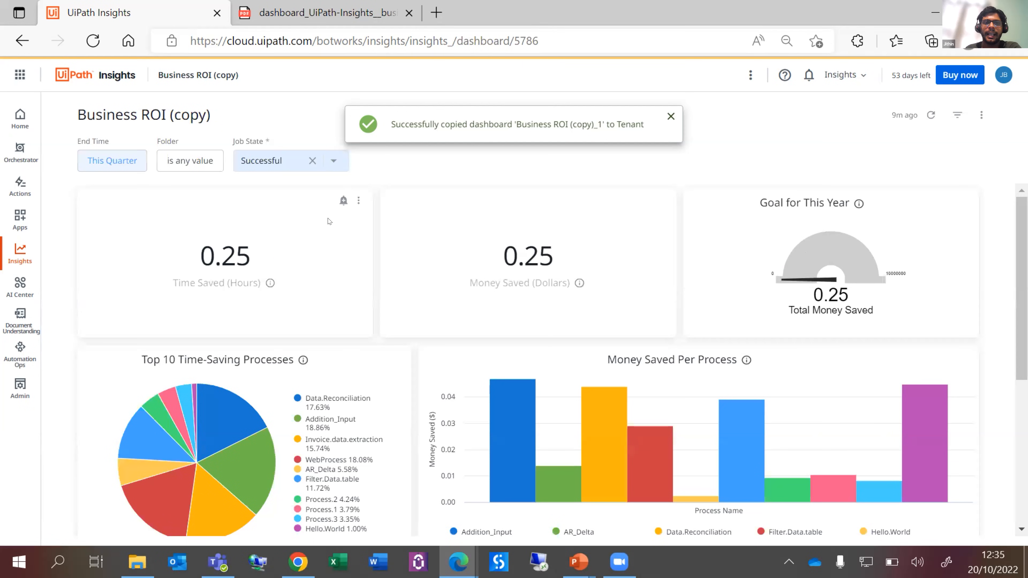
pyautogui.click(356, 200)
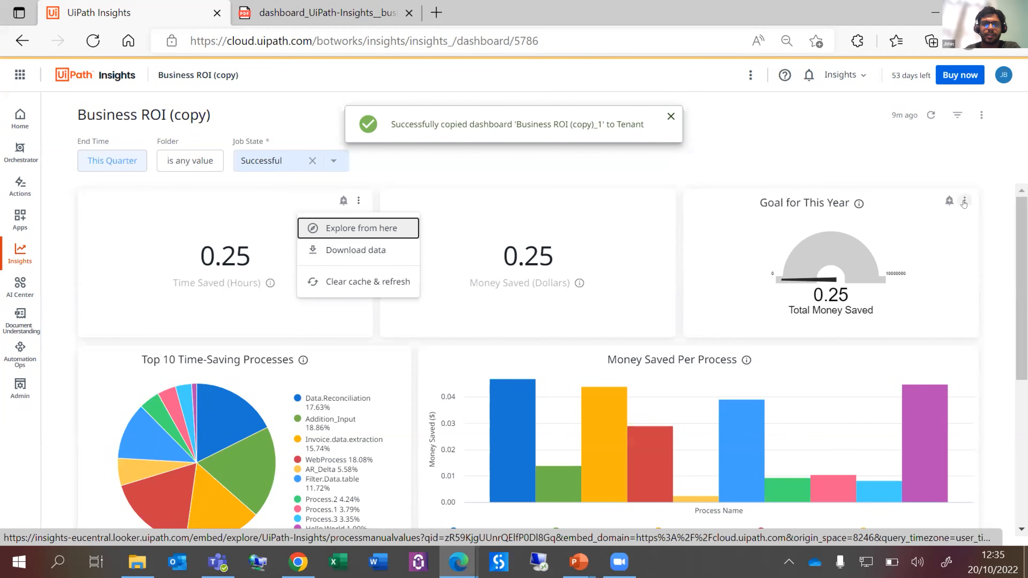
pyautogui.click(963, 201)
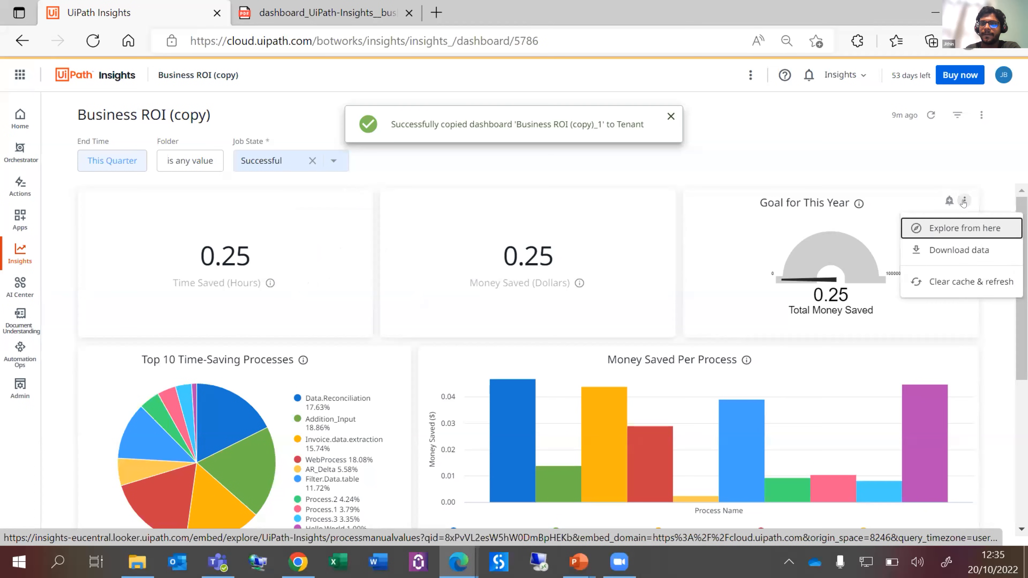
pyautogui.click(356, 201)
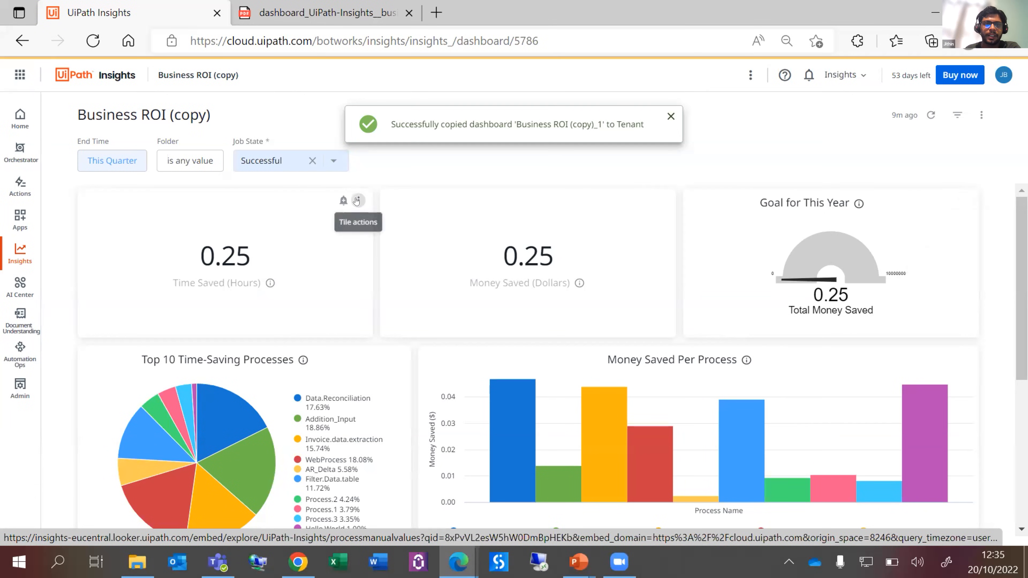
pyautogui.click(356, 201)
pyautogui.click(343, 242)
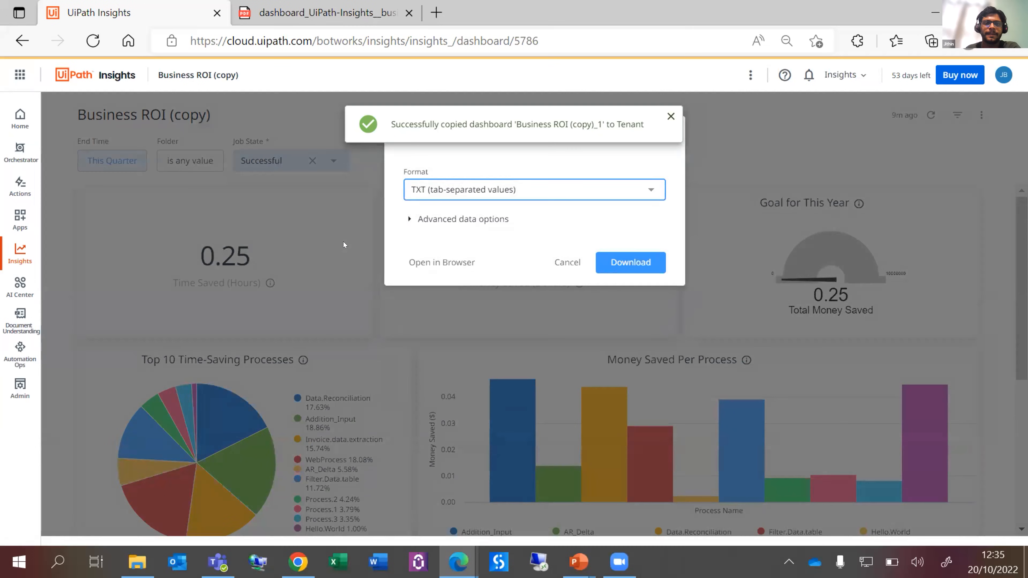
pyautogui.click(651, 190)
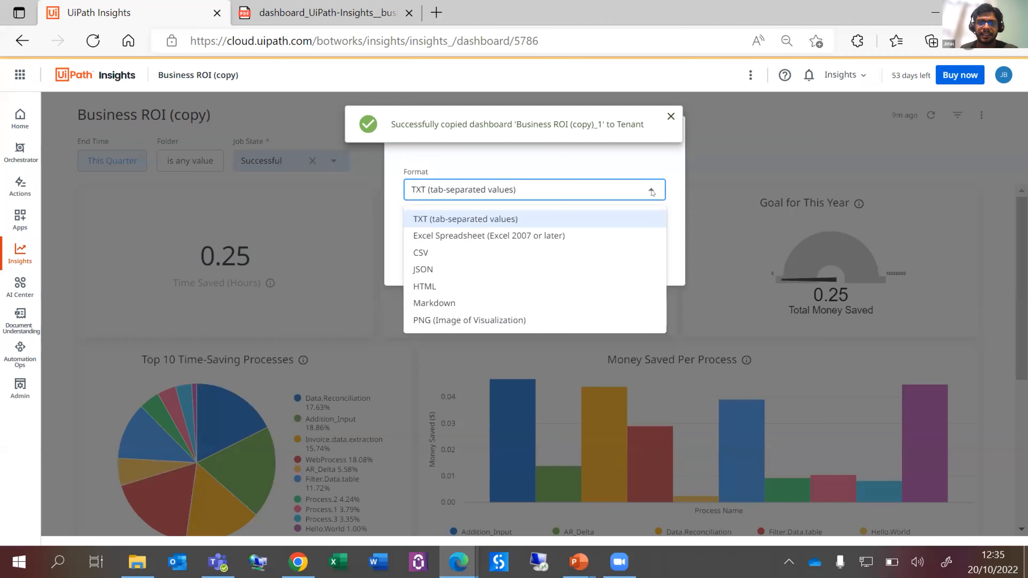
pyautogui.click(728, 164)
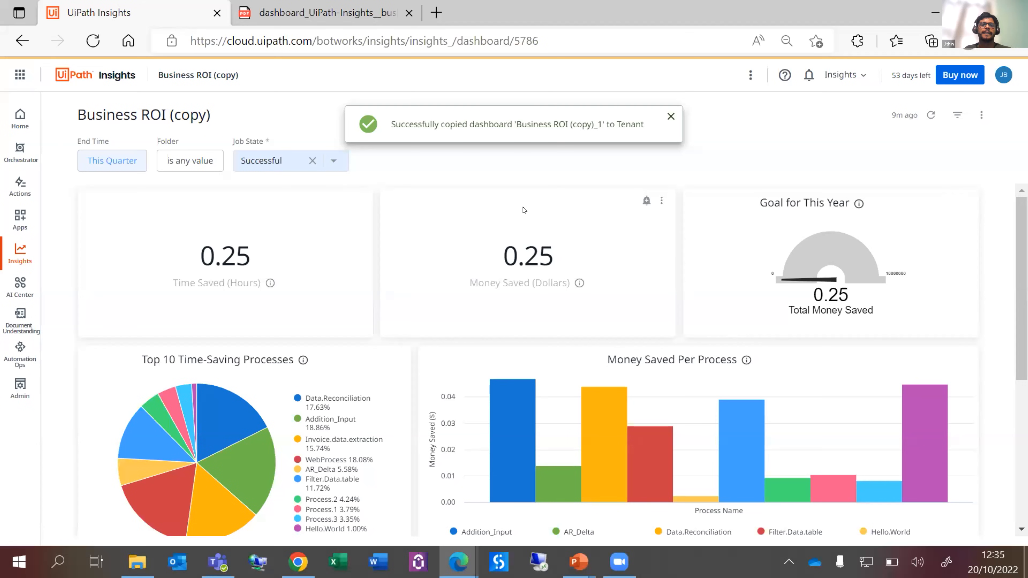
# - Return to the Insights home page, open Business ROI (copy)_1 from My Dashboards and put it into edit mode
pyautogui.click(114, 74)
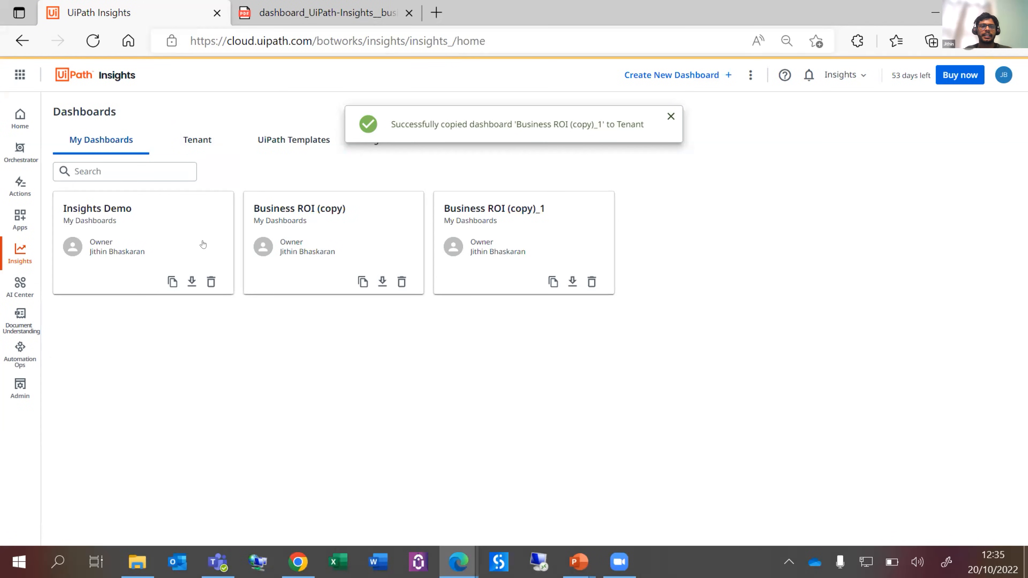
pyautogui.click(515, 245)
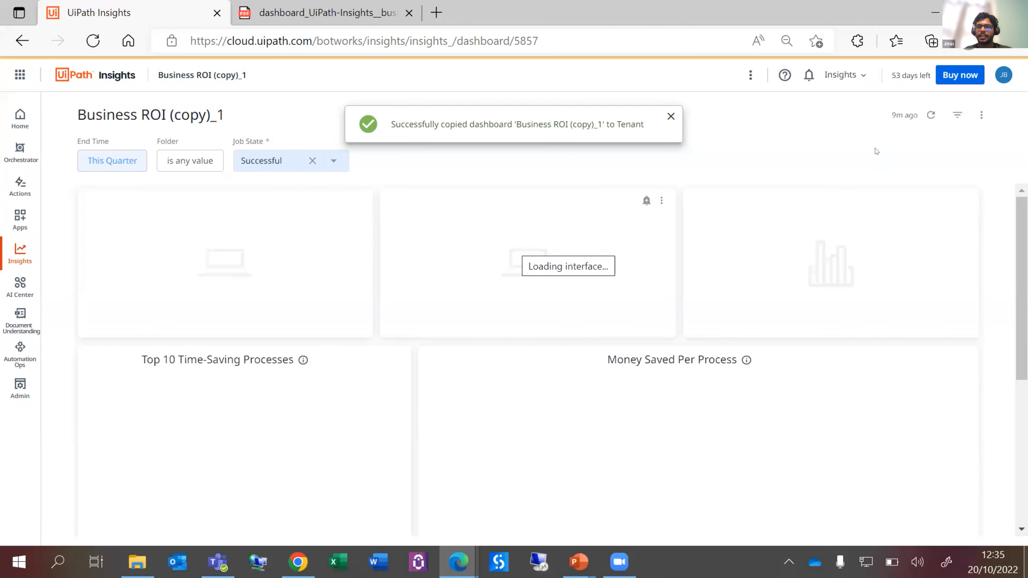
pyautogui.click(981, 115)
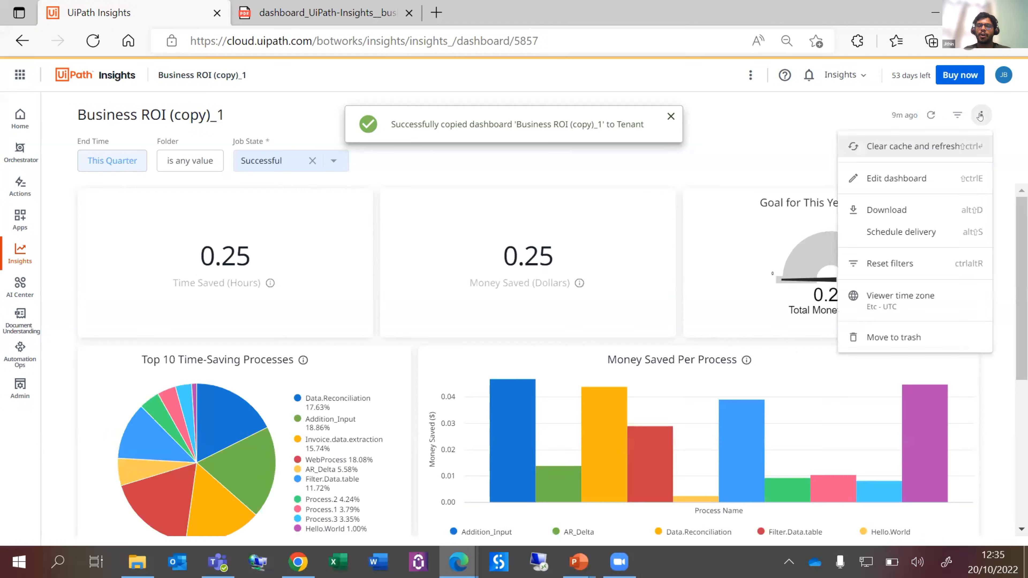
pyautogui.click(921, 178)
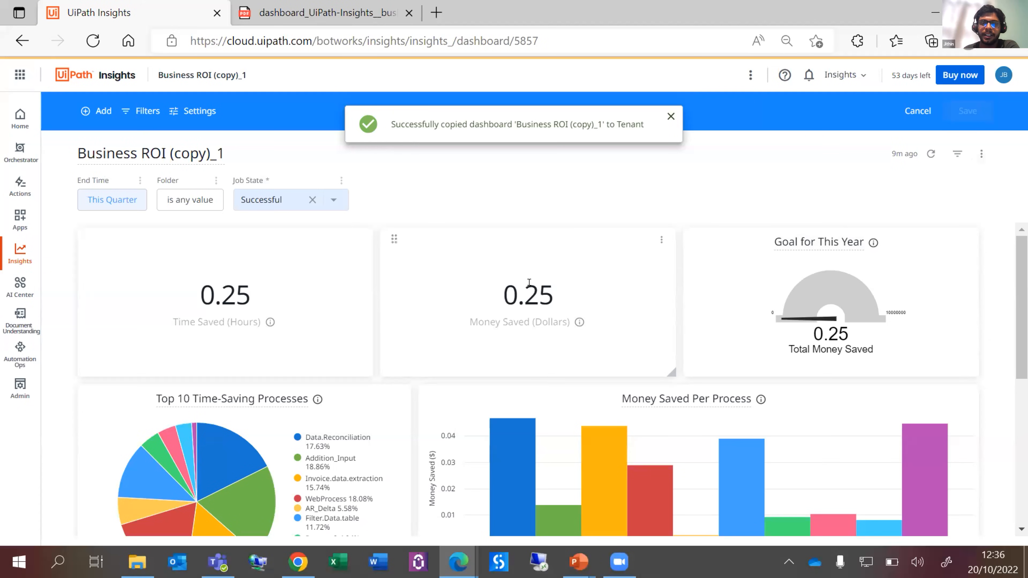
# - Duplicate the Money Saved (Dollars) tile on the dashboard
pyautogui.click(661, 239)
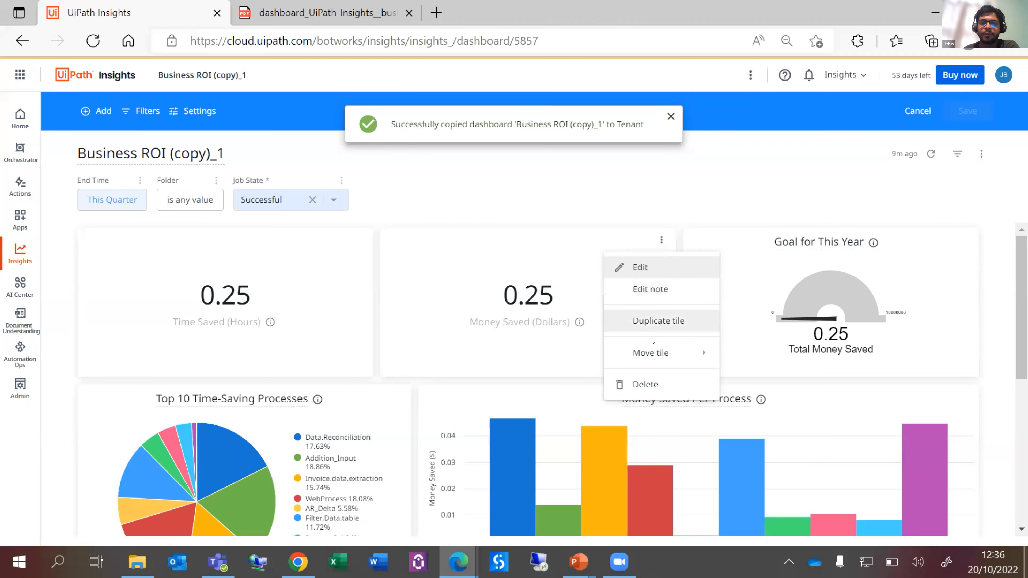
pyautogui.moveTo(645, 354)
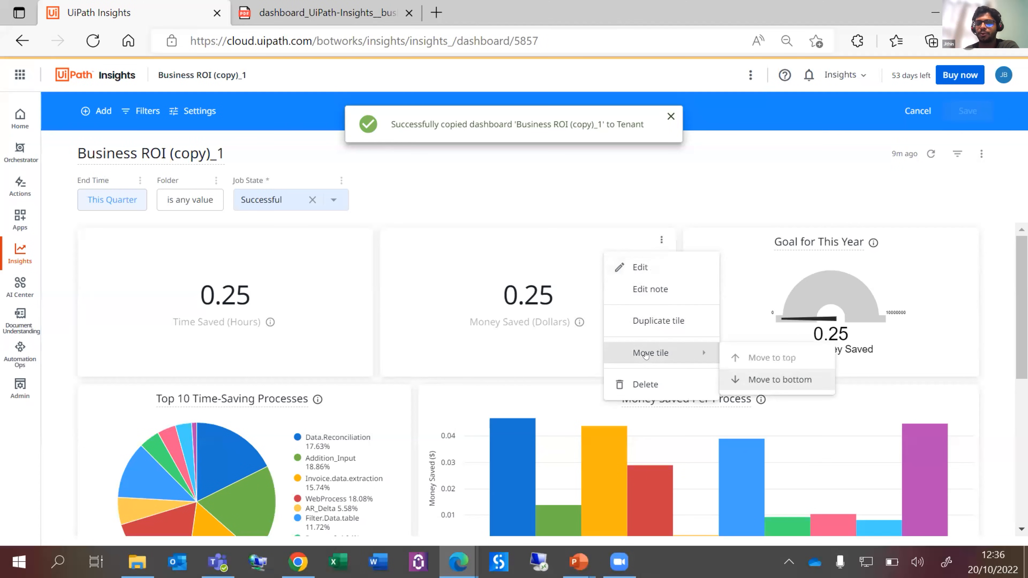
pyautogui.click(647, 321)
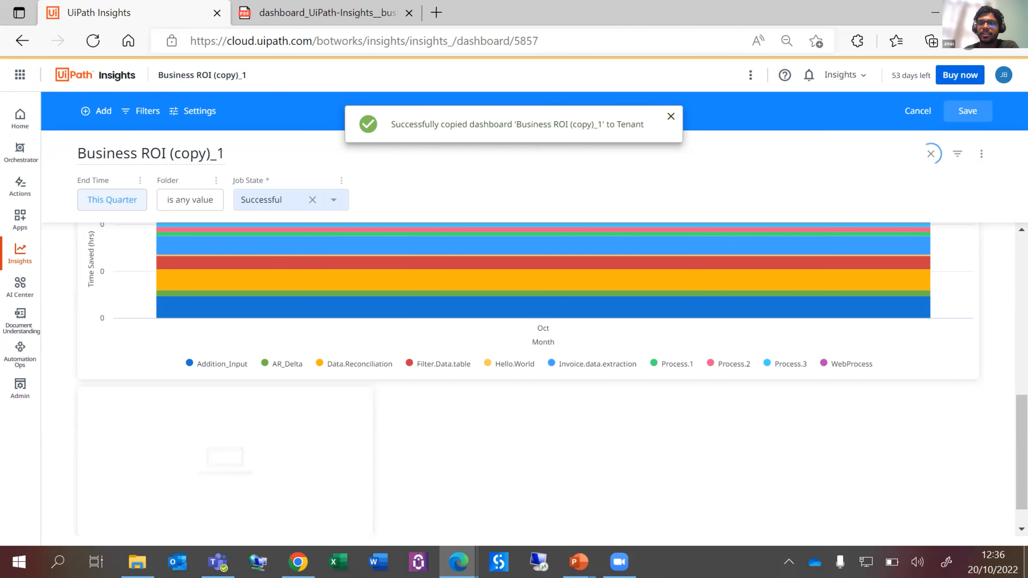
pyautogui.moveTo(1021, 449); pyautogui.dragTo(1021, 288)
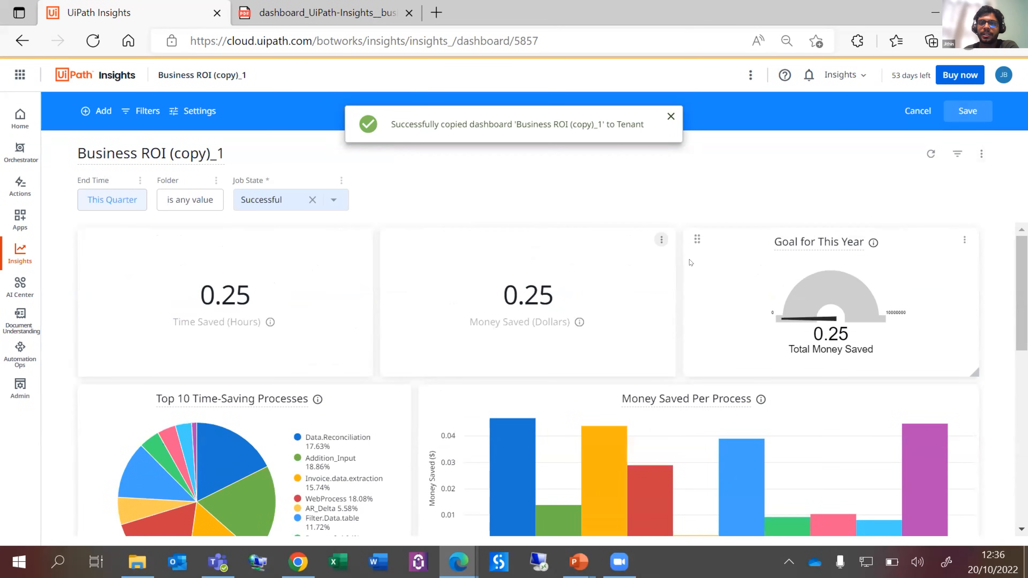
pyautogui.click(658, 242)
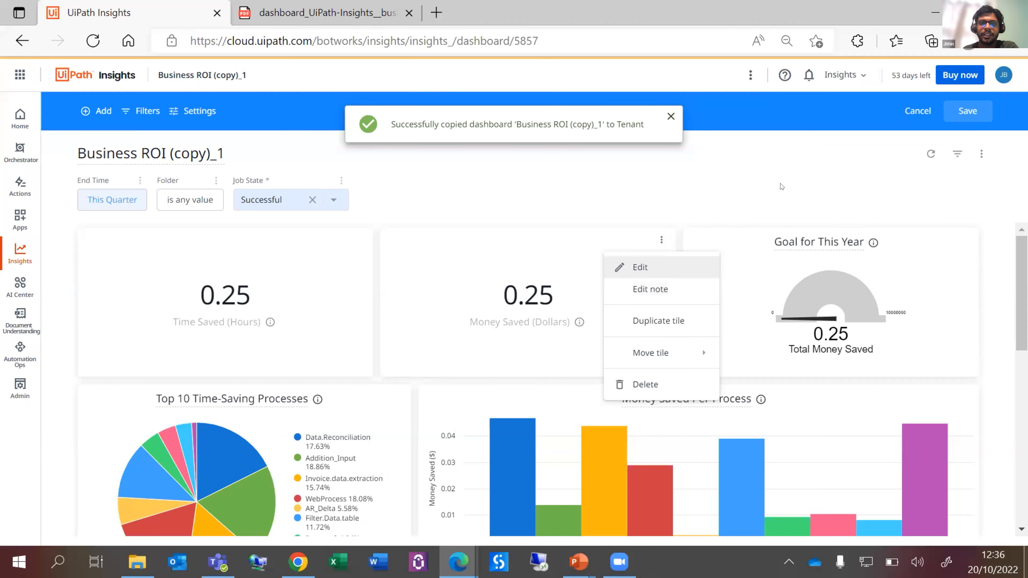
pyautogui.click(808, 182)
pyautogui.click(975, 153)
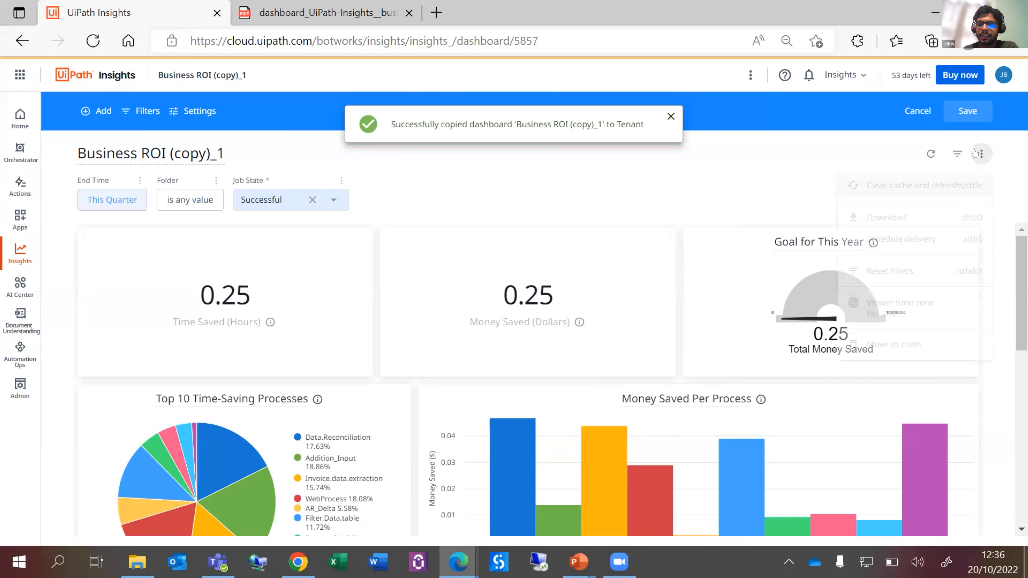
pyautogui.tripleClick(775, 186)
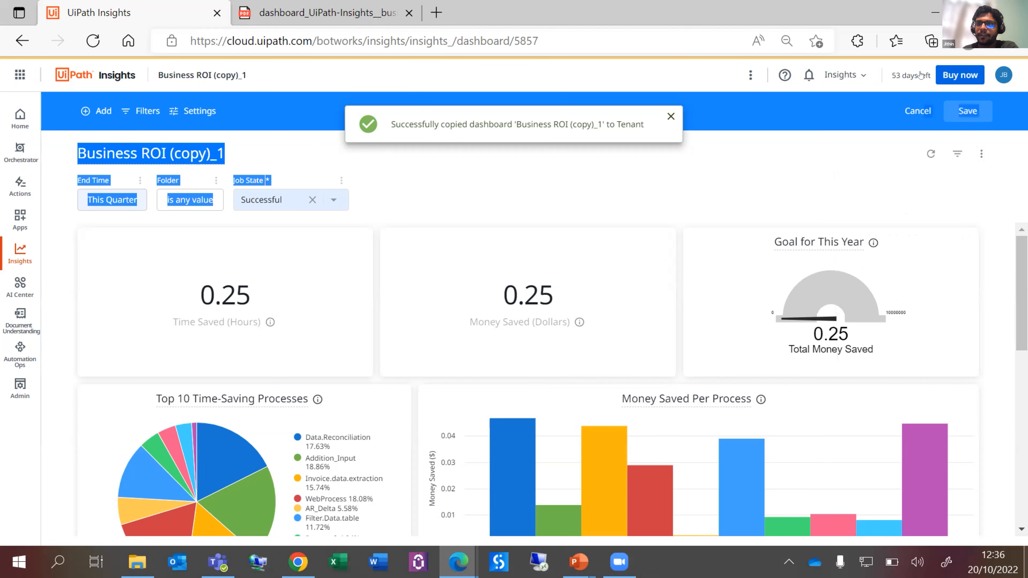
pyautogui.click(915, 110)
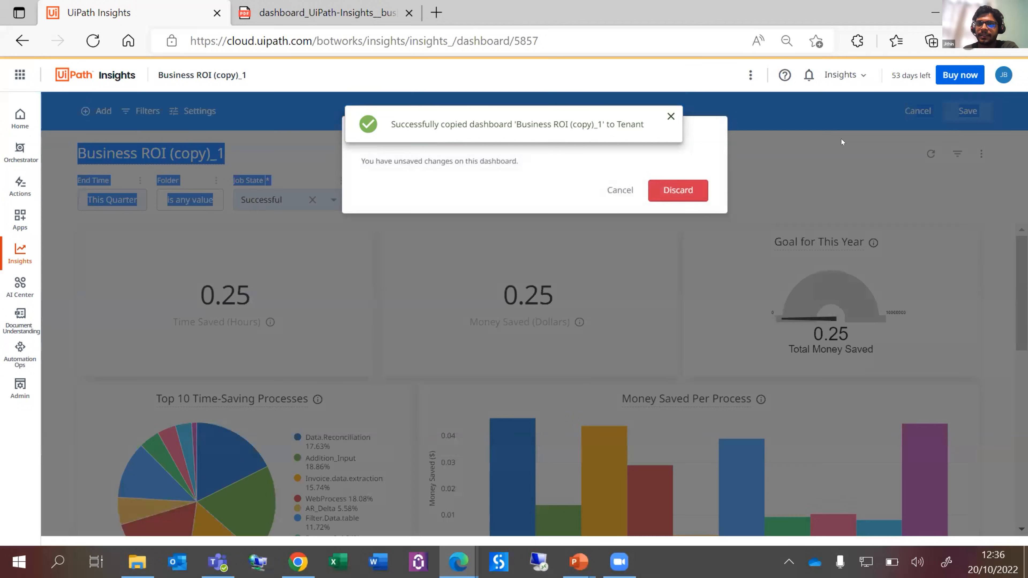
pyautogui.click(619, 192)
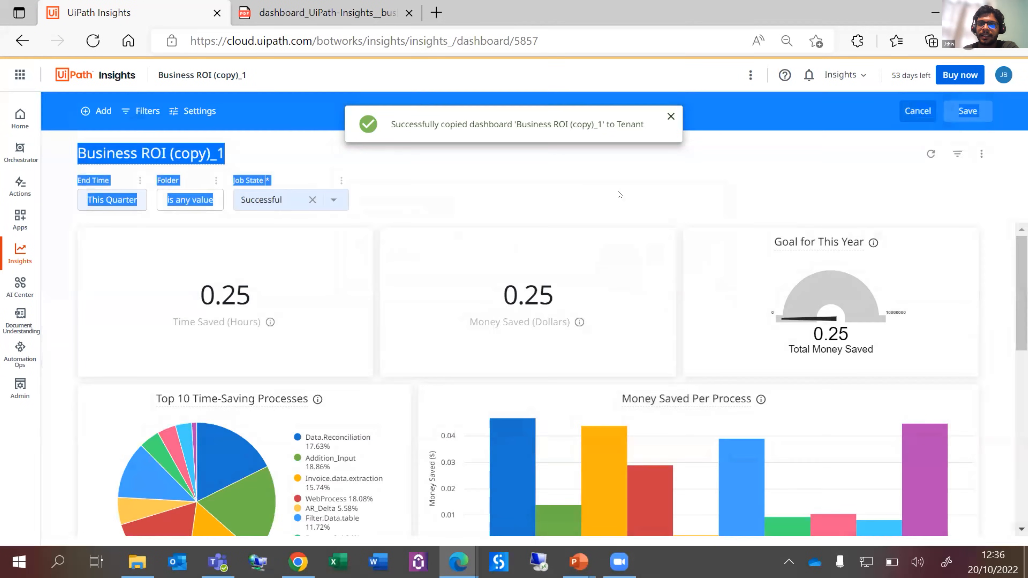
pyautogui.click(981, 154)
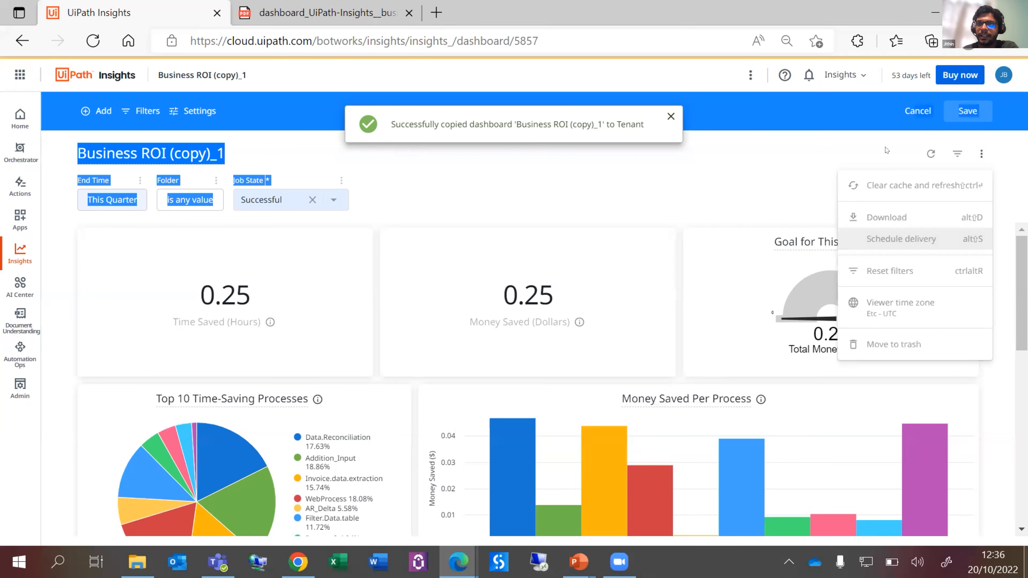
# - Save the edited dashboard and check the duplicated Money Saved (Dollars) tile below the last chart
pyautogui.click(971, 113)
pyautogui.click(970, 112)
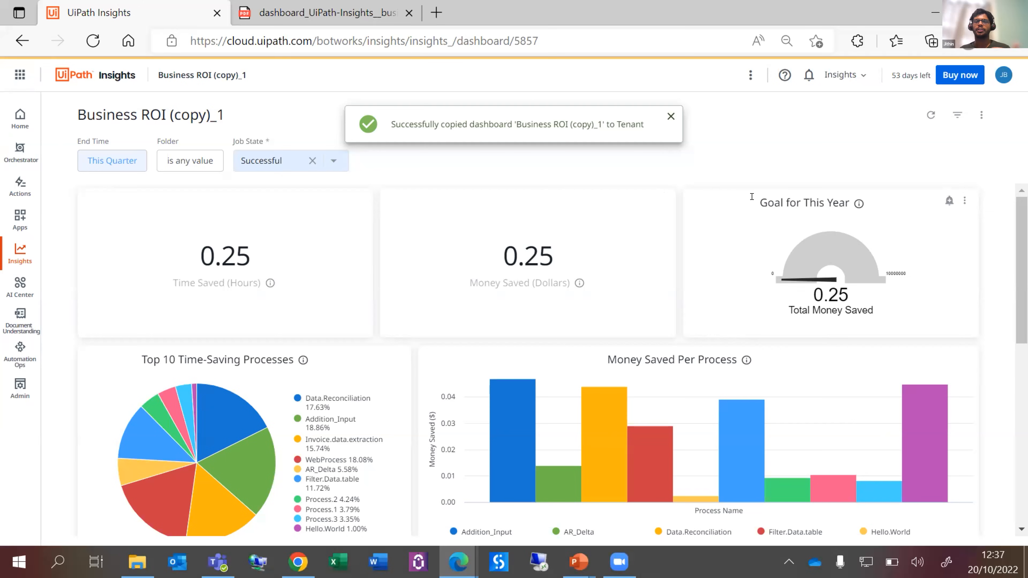
pyautogui.scroll(-10, 222, 401)
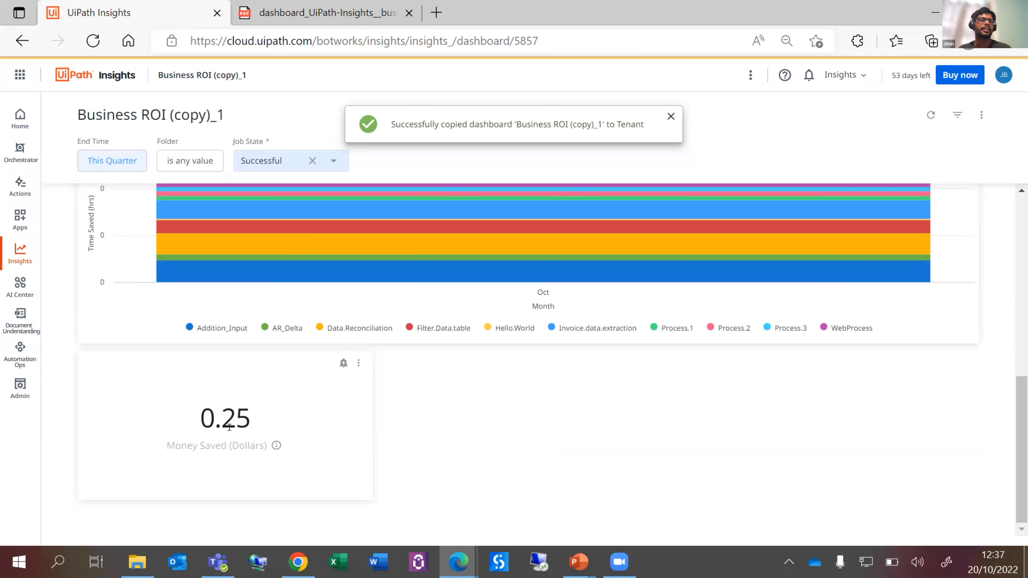
pyautogui.moveTo(1021, 438); pyautogui.dragTo(1017, 239)
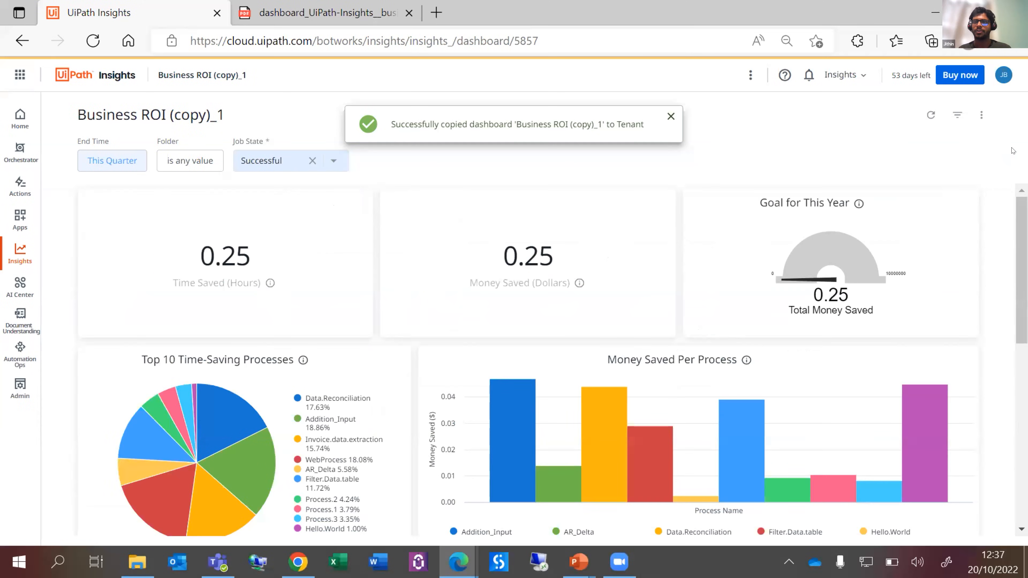
# - Switch to the PowerPoint slide show, advance to the slide on creating and managing alerts, and return to the Insights dashboard
pyautogui.click(975, 116)
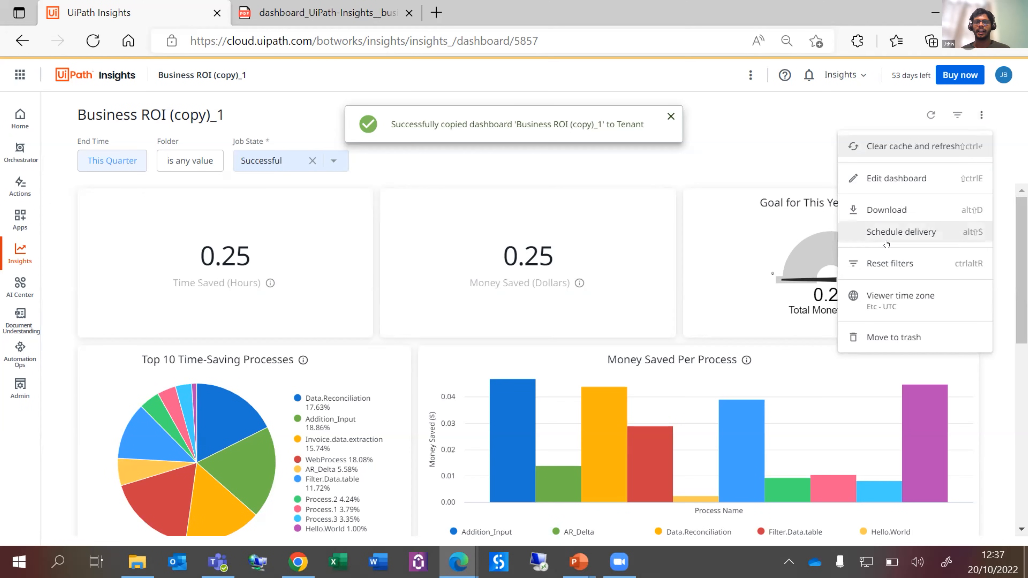
pyautogui.moveTo(579, 561)
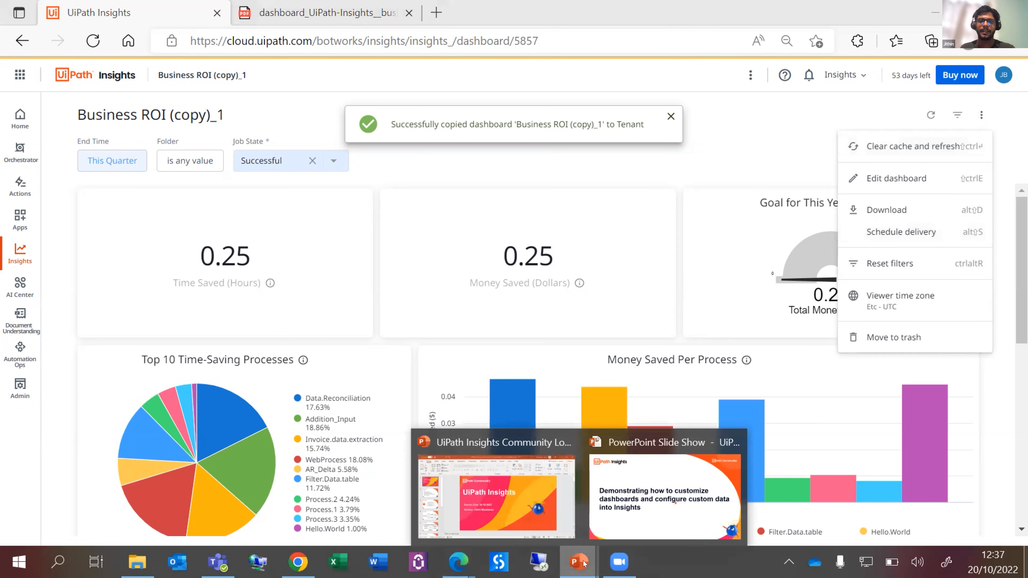
pyautogui.click(605, 495)
pyautogui.press('Right')
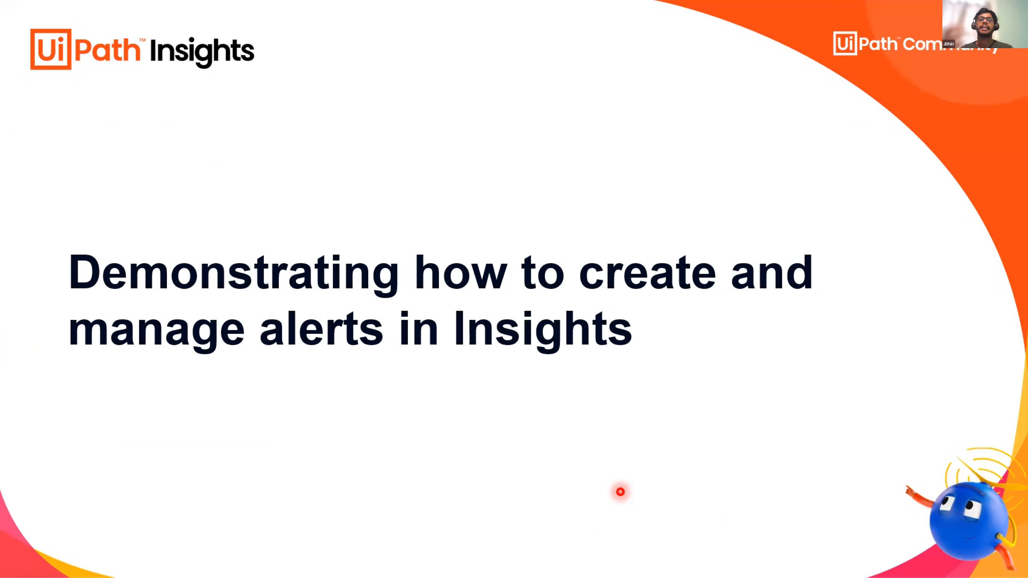
pyautogui.hotkey('alt', 'Tab')
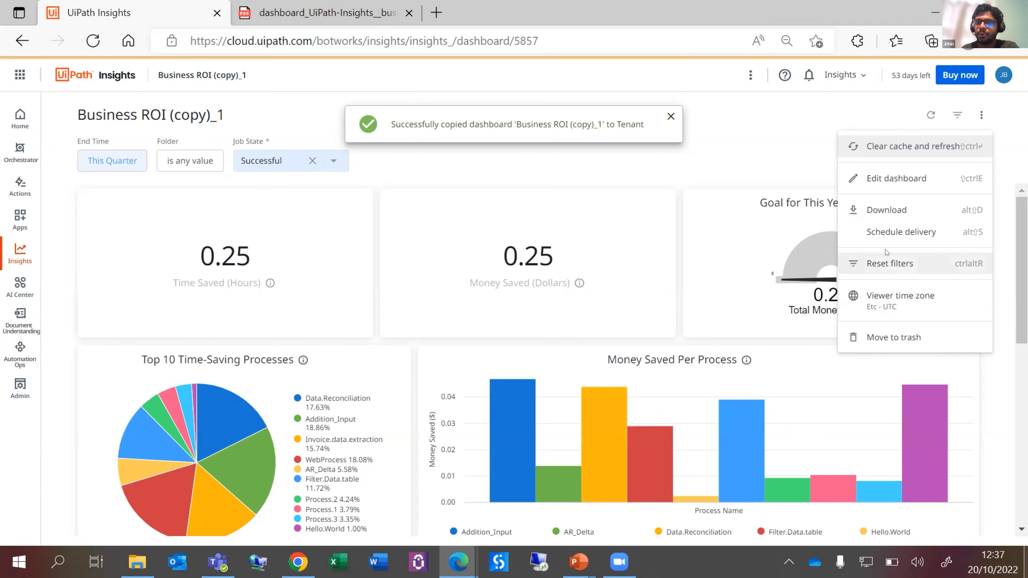
# - Open the scheduled delivery settings for Business ROI (copy)_1 and review the recurrence options and filters without changing them
pyautogui.click(875, 233)
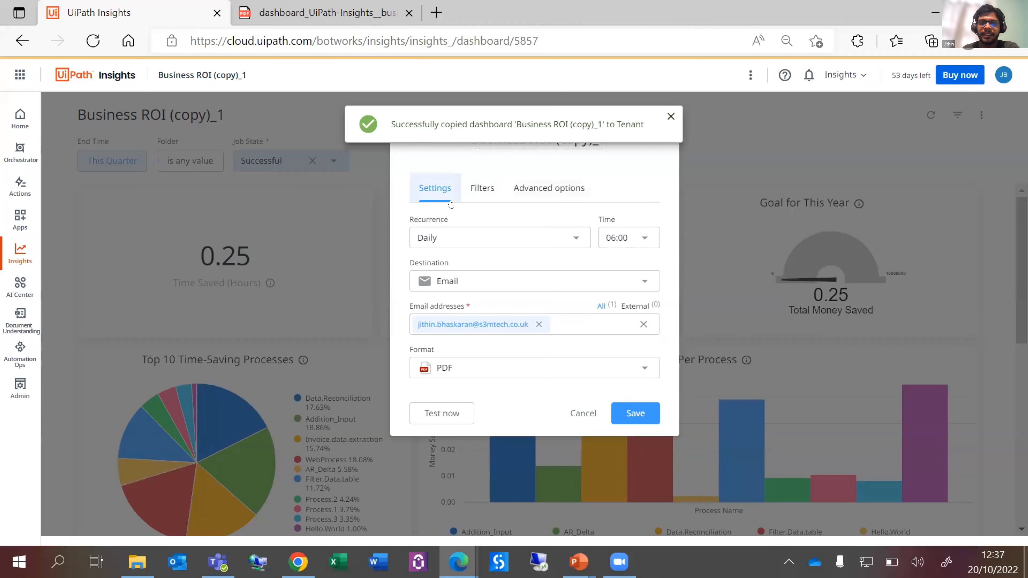
pyautogui.click(576, 238)
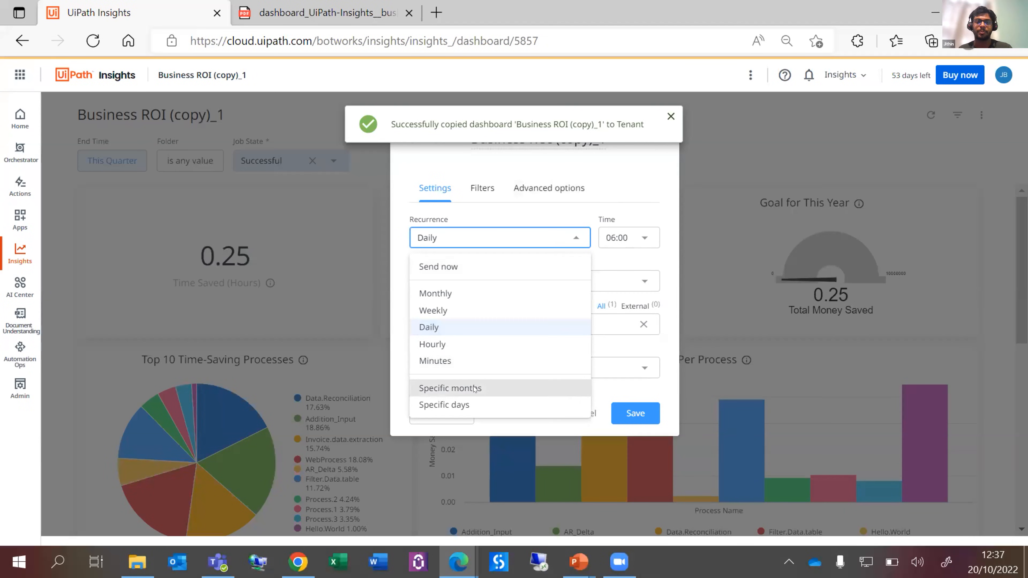
pyautogui.click(484, 195)
pyautogui.click(483, 194)
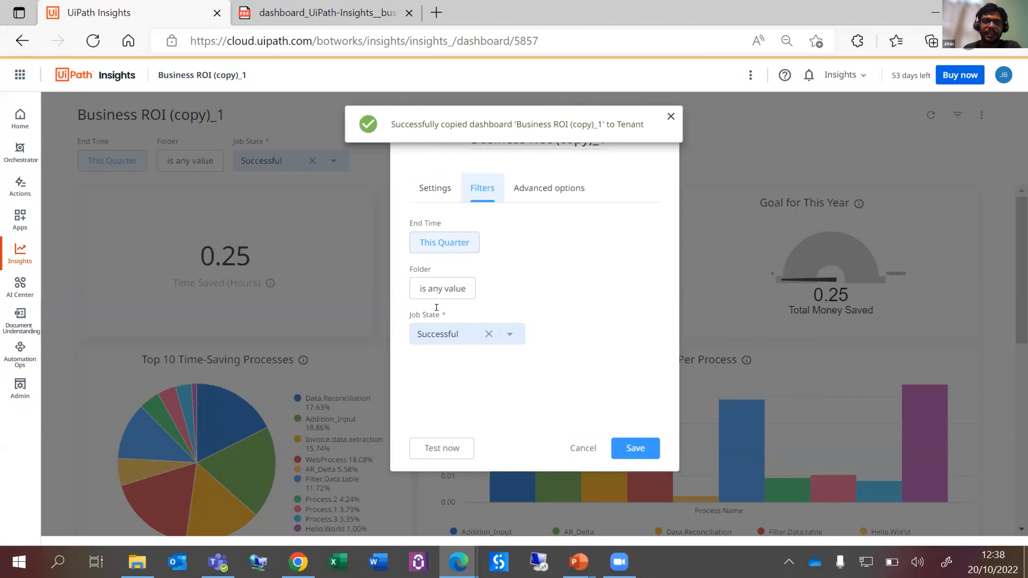
pyautogui.click(507, 339)
pyautogui.click(566, 296)
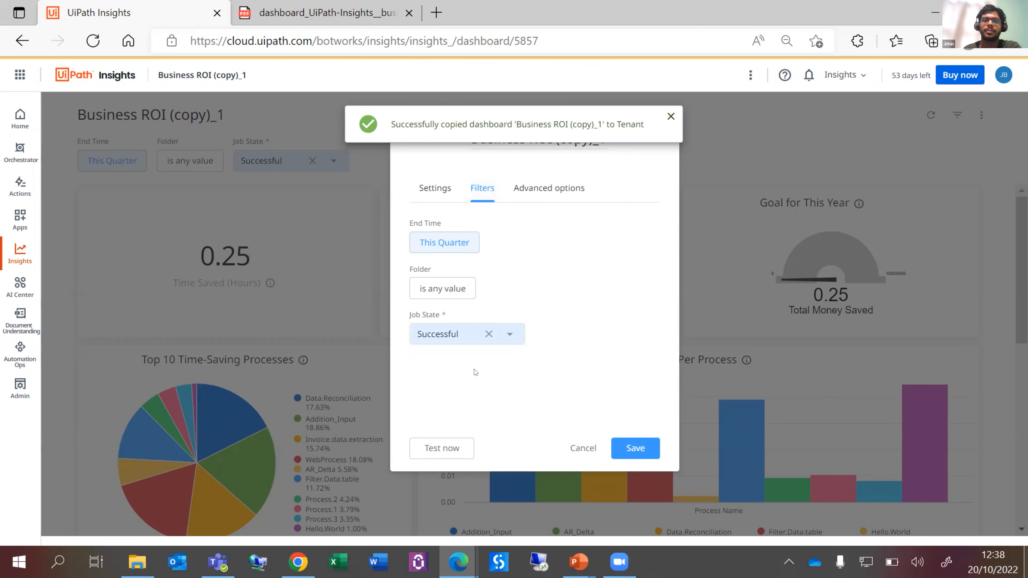
# - In the delivery's advanced options, enable expanding tables to show all rows
pyautogui.click(537, 193)
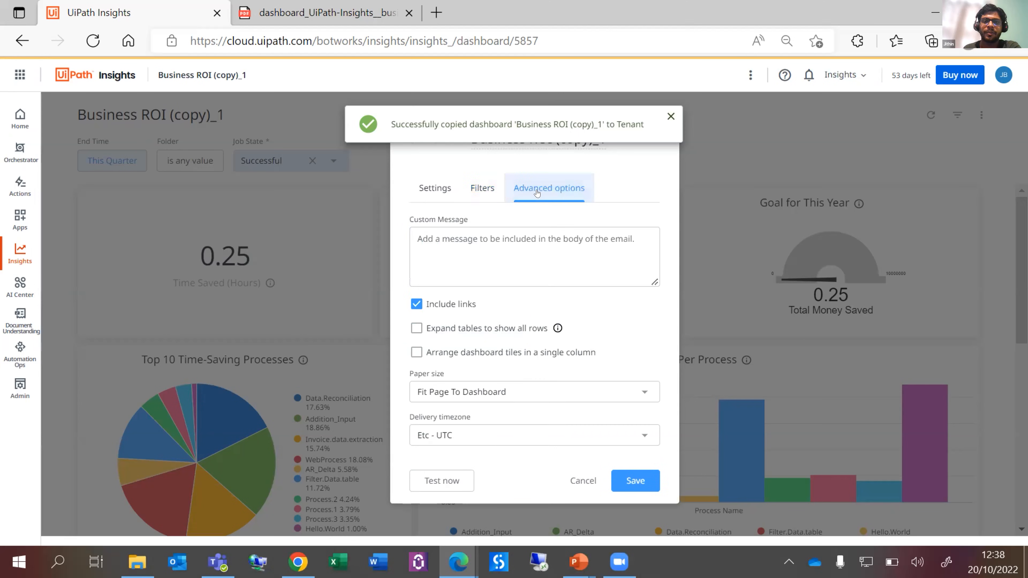
pyautogui.click(496, 237)
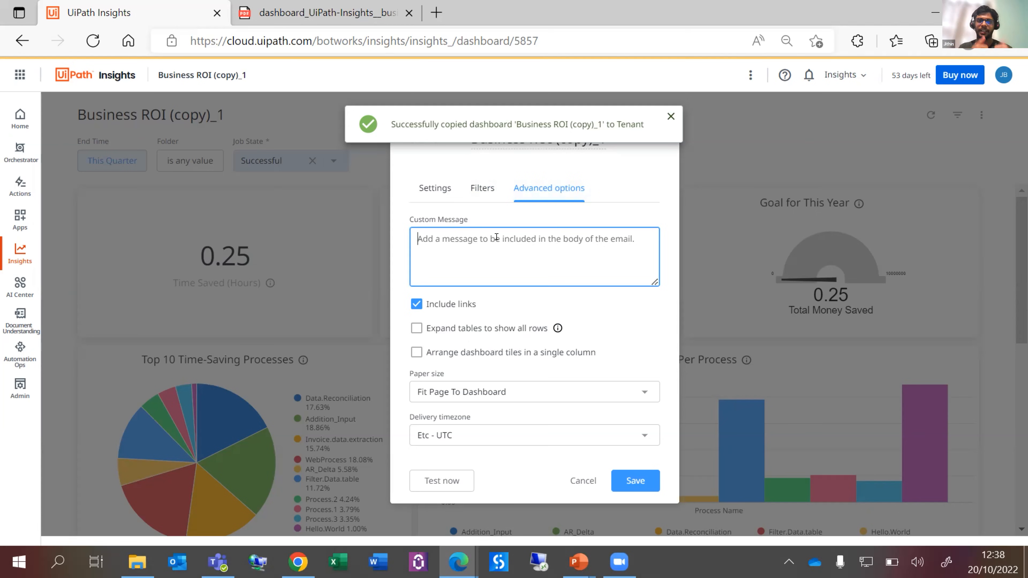
pyautogui.click(416, 329)
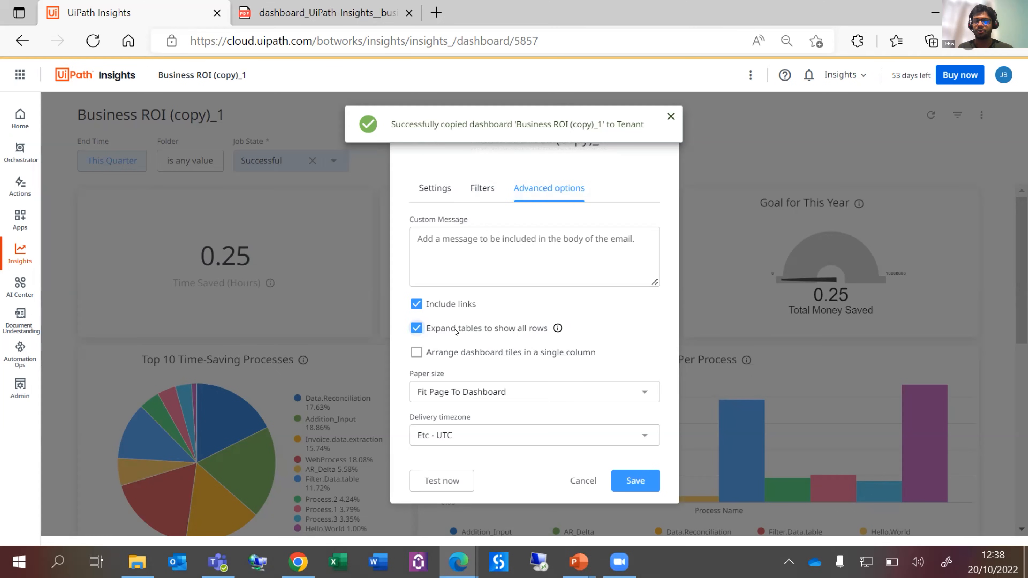
# - Review the paper size options for the scheduled delivery and cancel the delivery settings without saving
pyautogui.click(586, 390)
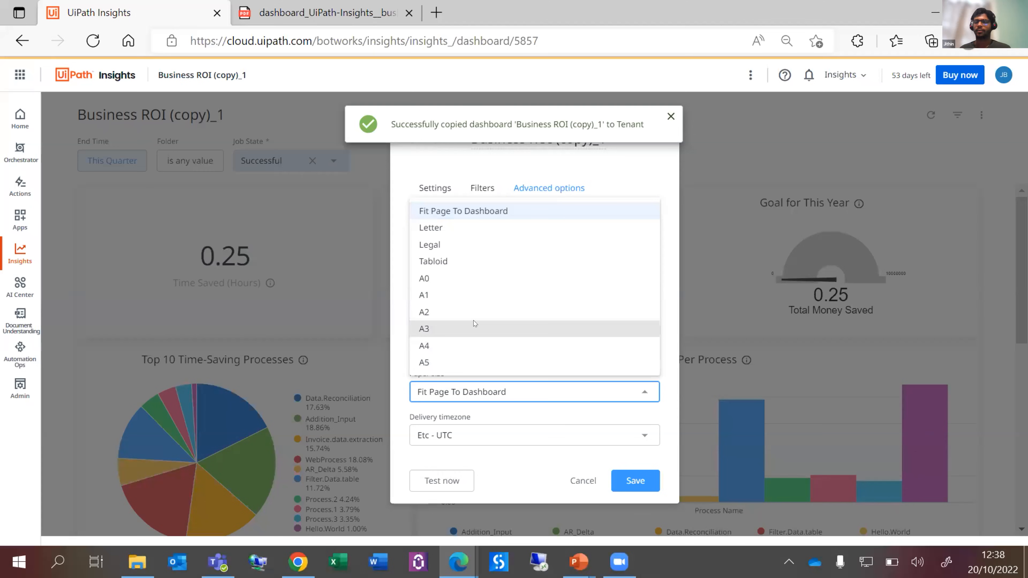
pyautogui.click(489, 414)
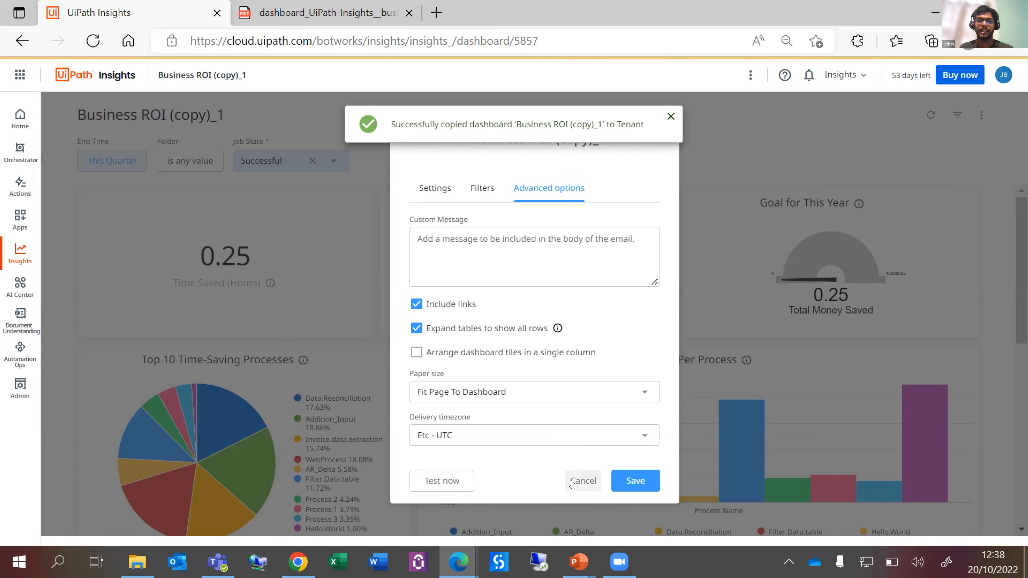
pyautogui.click(585, 485)
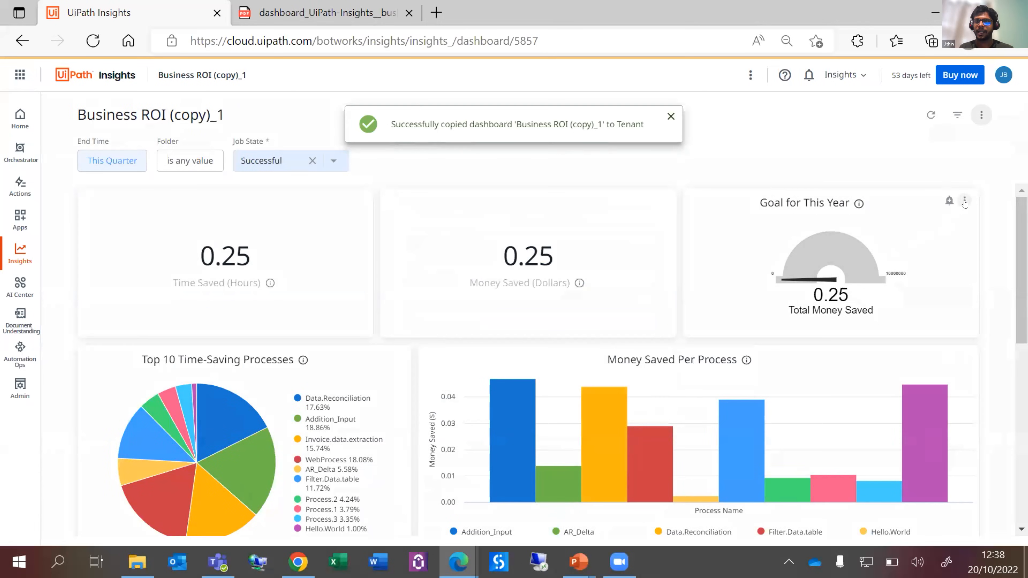
# - Reopen the dashboard's scheduled delivery settings, review the destination, recipient and format options, and cancel without saving
pyautogui.click(964, 200)
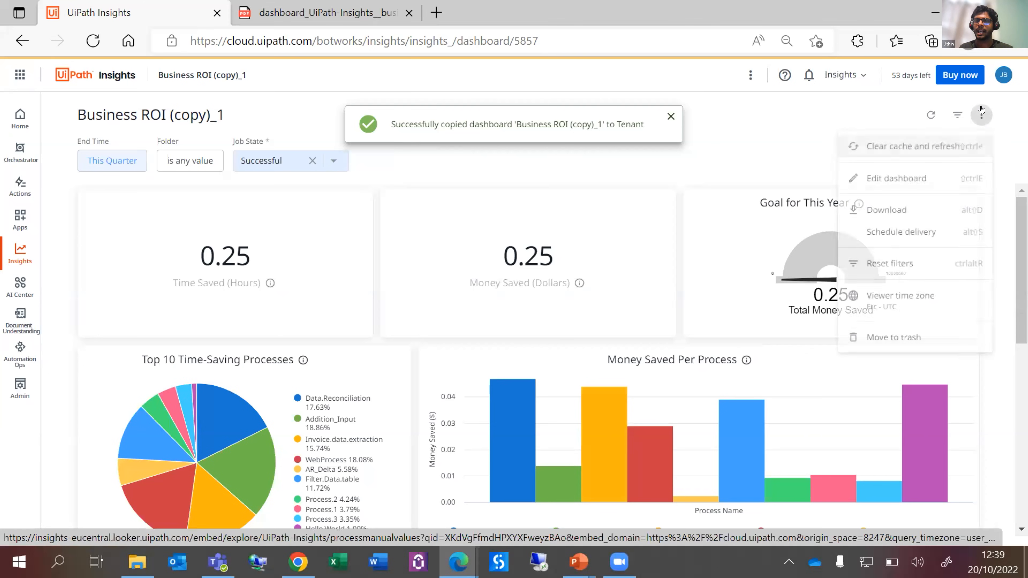
pyautogui.click(982, 115)
pyautogui.click(887, 237)
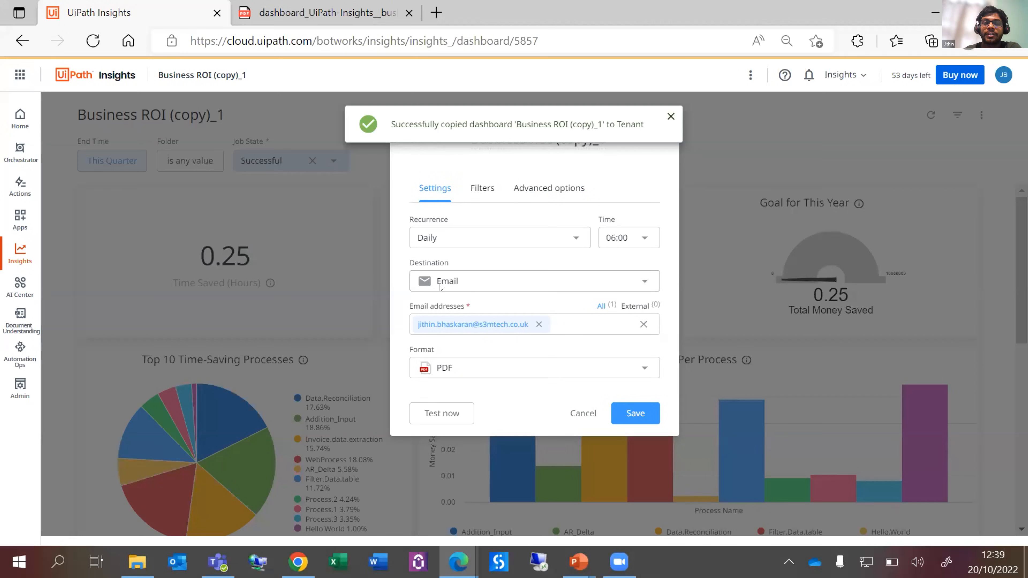
pyautogui.click(497, 285)
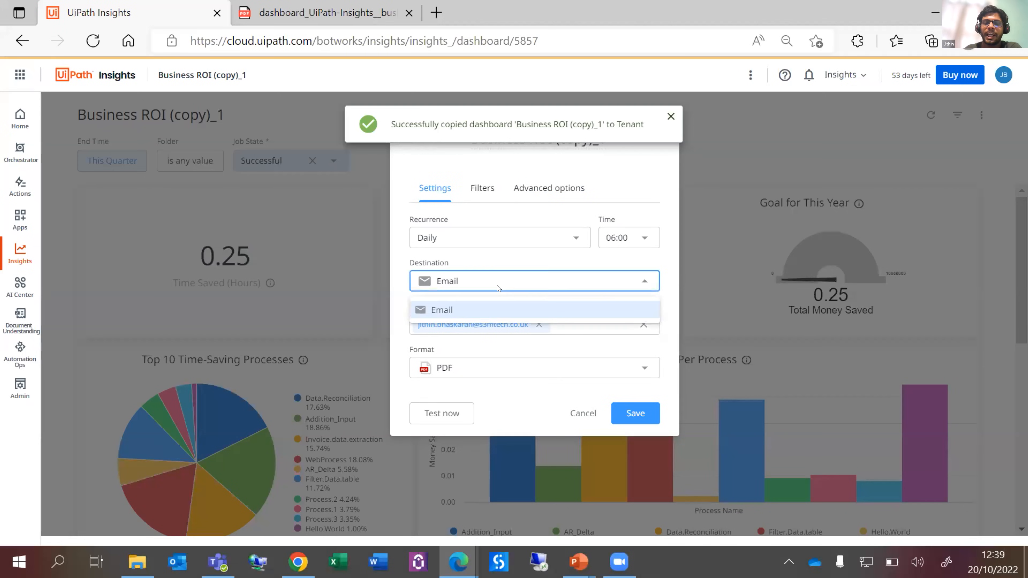
pyautogui.click(509, 268)
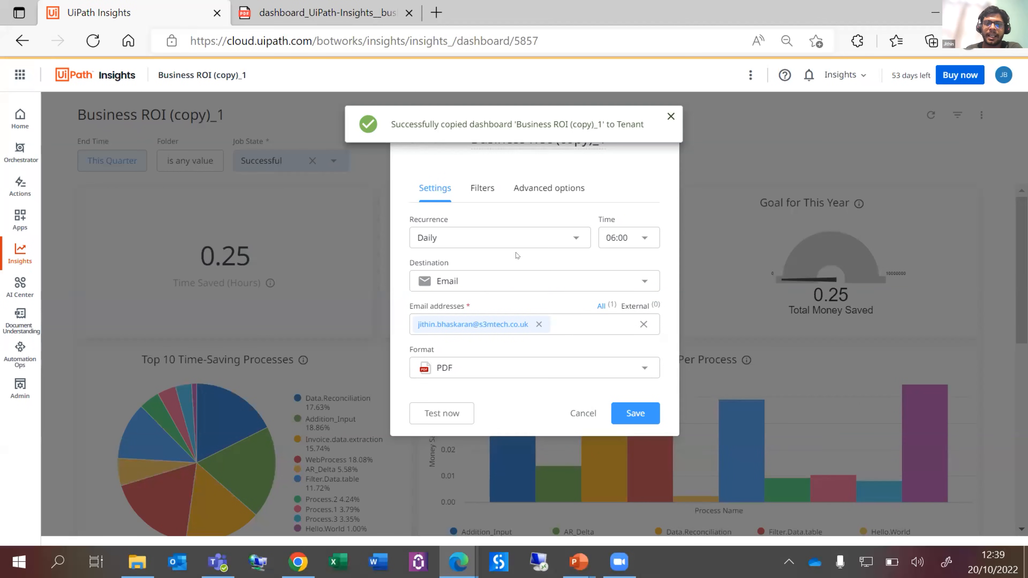
pyautogui.click(562, 315)
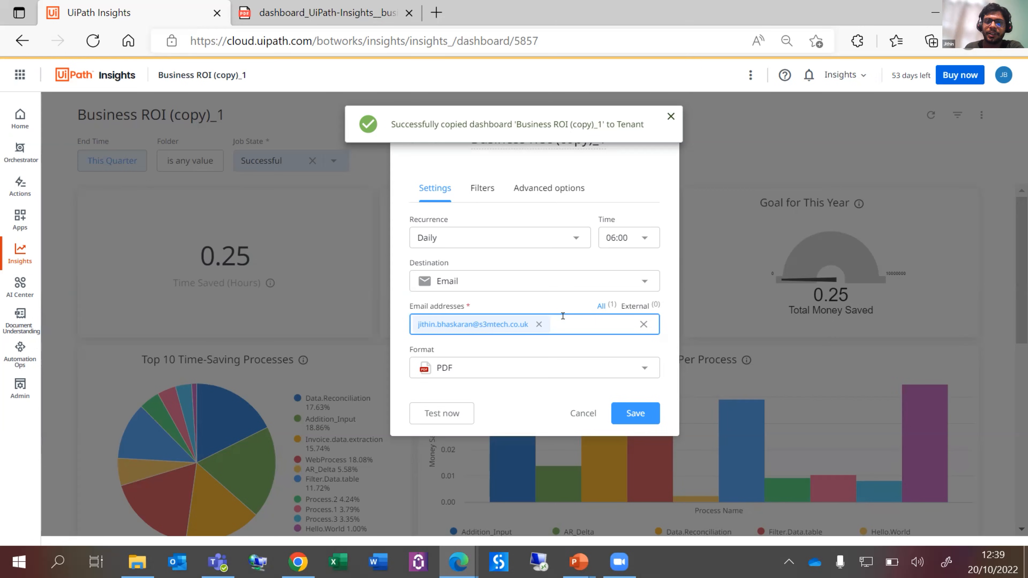
pyautogui.click(645, 362)
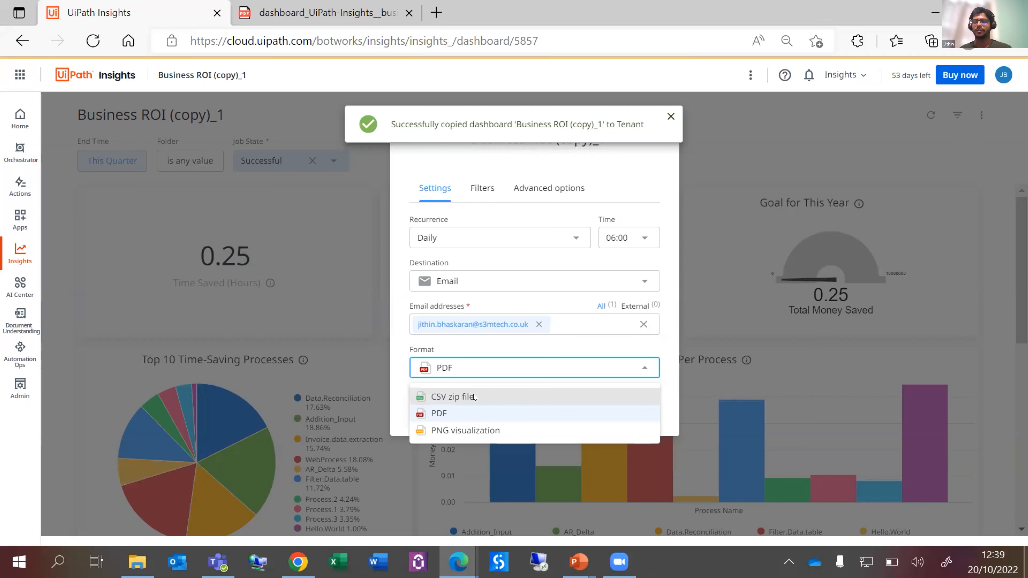
pyautogui.click(591, 349)
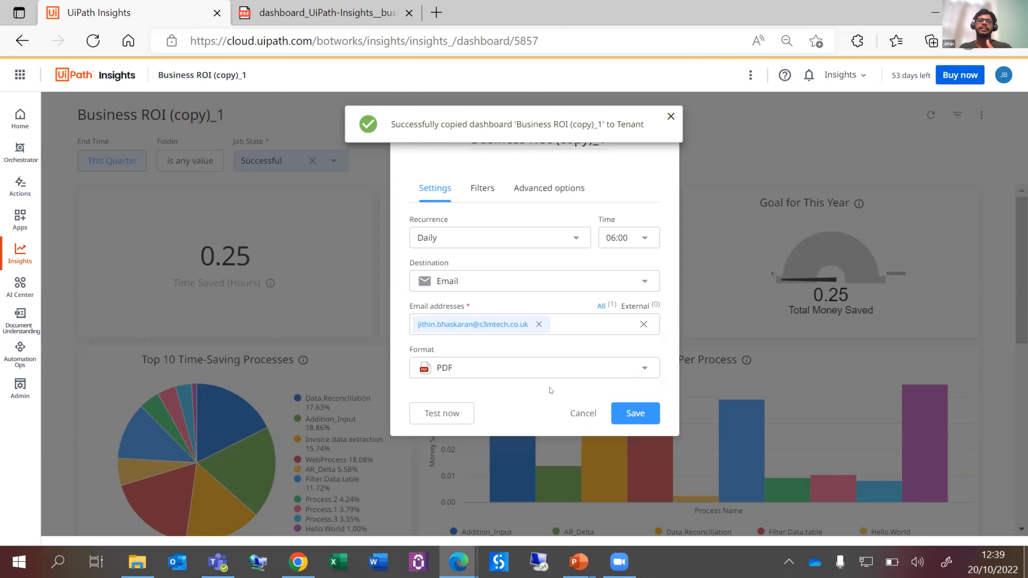
pyautogui.click(581, 413)
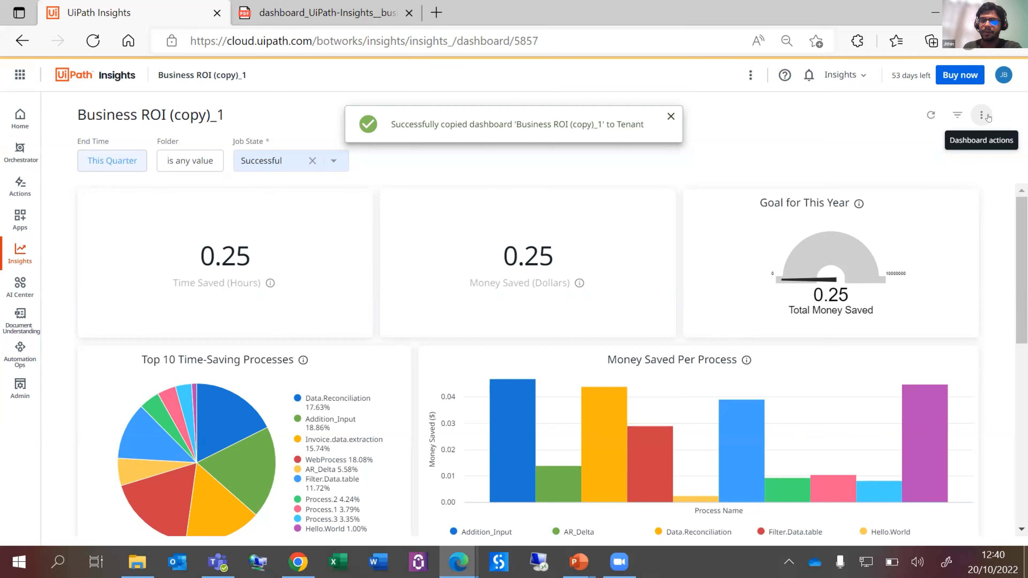
# - Switch to the PowerPoint slide on creating and managing alerts and return to the Insights dashboard
pyautogui.hotkey('alt', 'Tab')
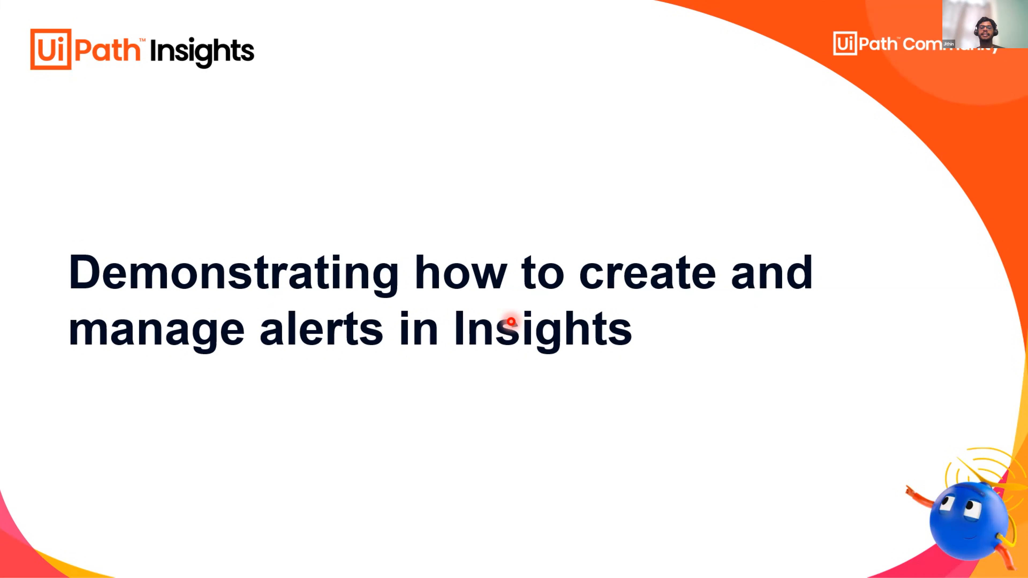
pyautogui.hotkey('alt', 'Tab')
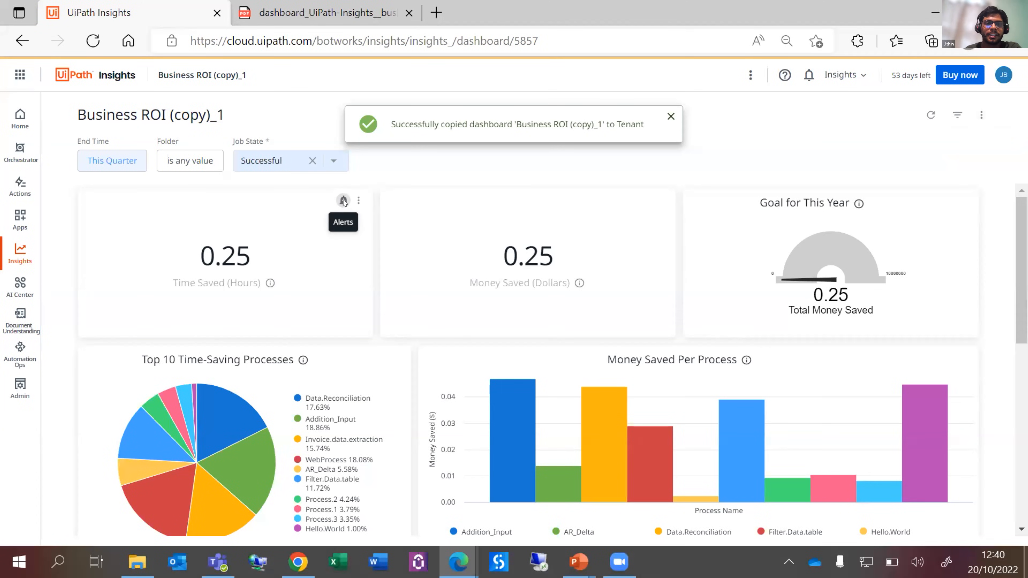
# - Dismiss the dashboard-copied notification covering the Time Saved (Hours) tile's alert settings and cancel the alert without saving
pyautogui.click(342, 200)
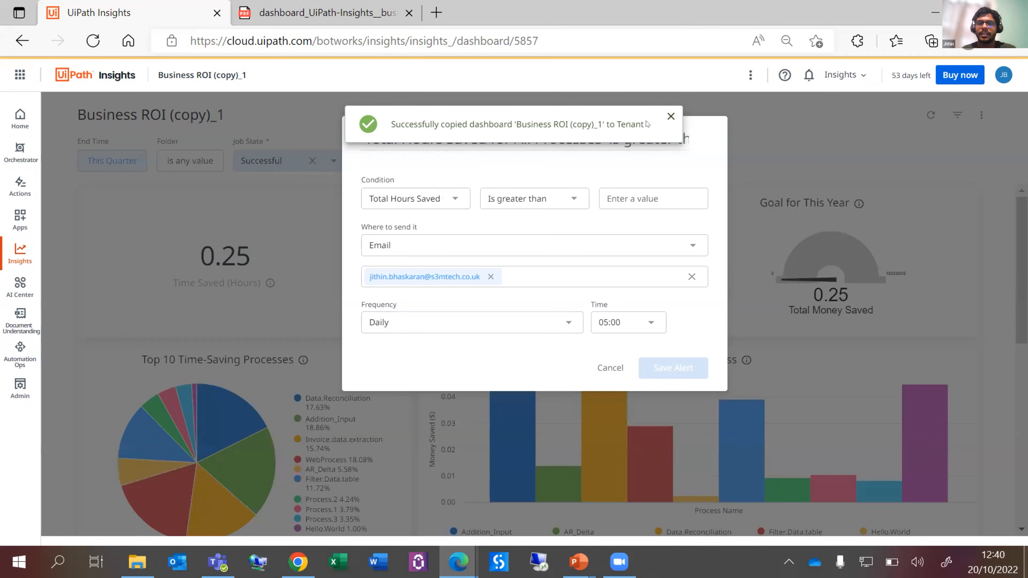
pyautogui.click(670, 117)
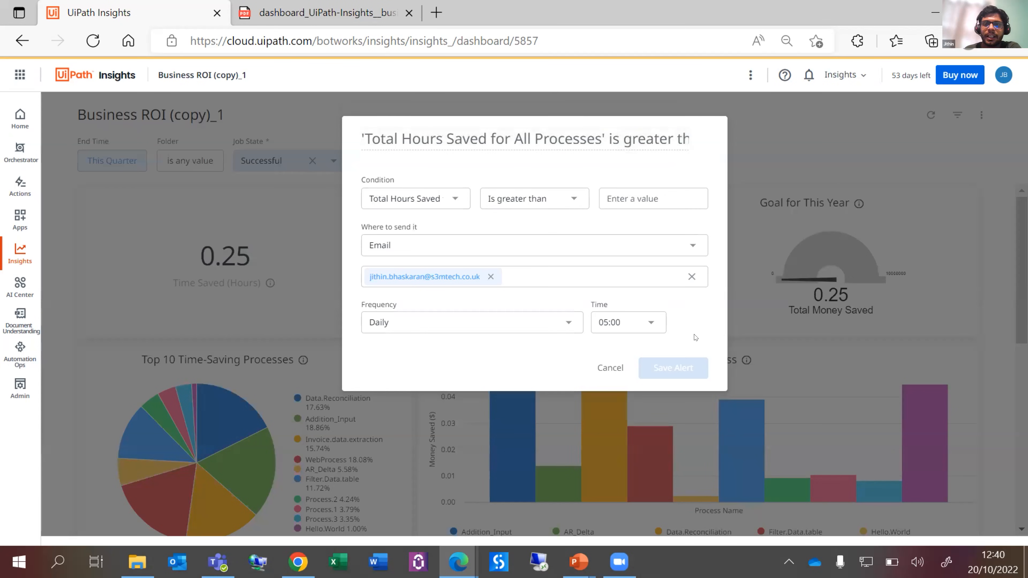
pyautogui.click(608, 367)
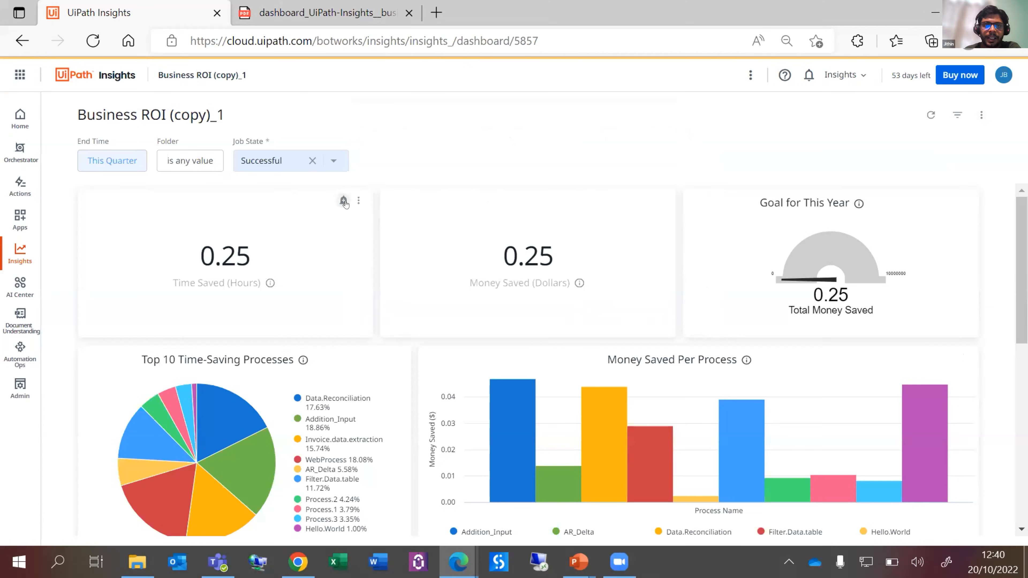
pyautogui.click(358, 201)
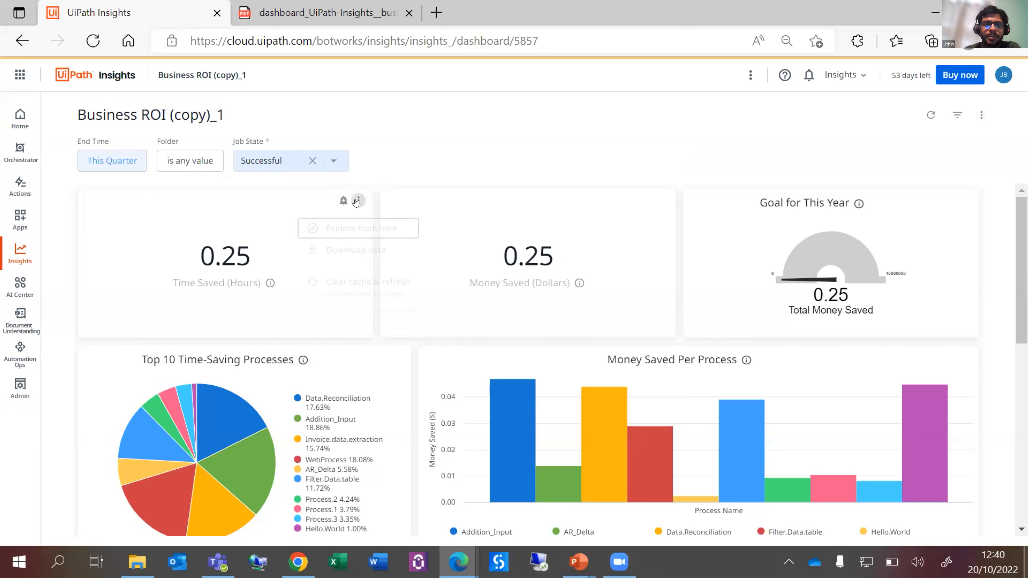
pyautogui.click(337, 197)
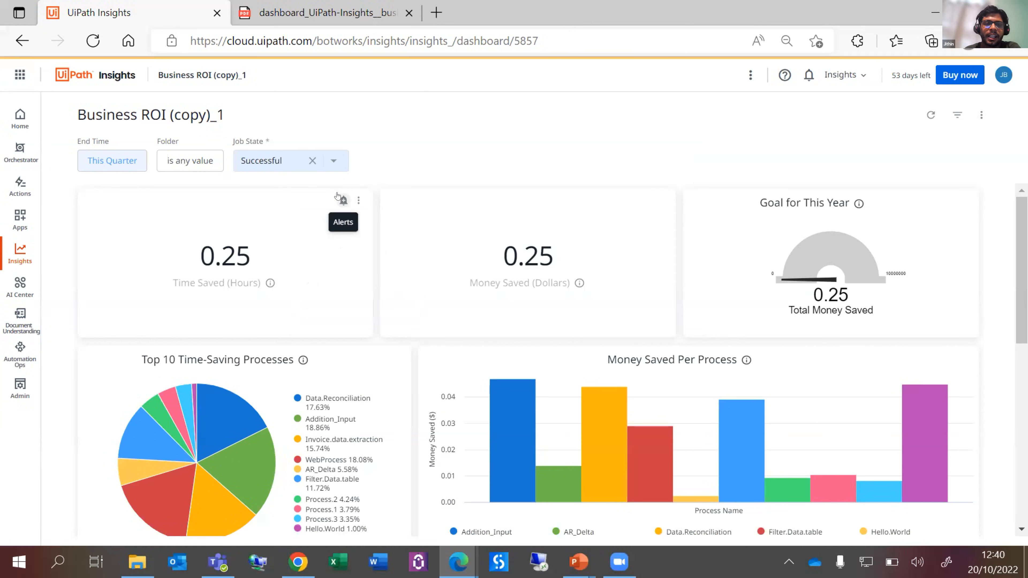
# - Start an alert on the Time Saved (Hours) tile with the condition Total Hours Saved is greater than 0.30
pyautogui.click(343, 200)
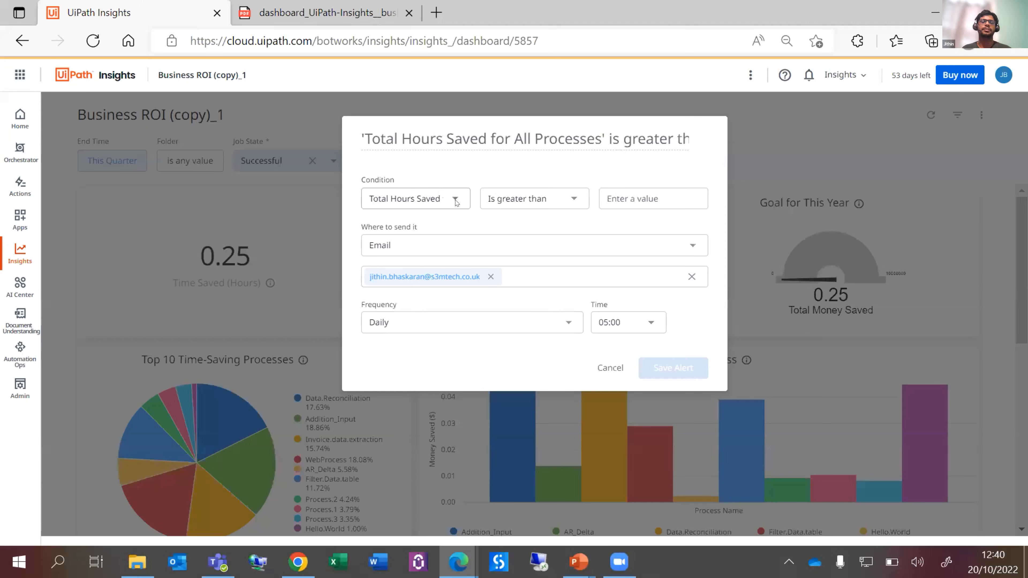
pyautogui.click(455, 198)
pyautogui.click(454, 198)
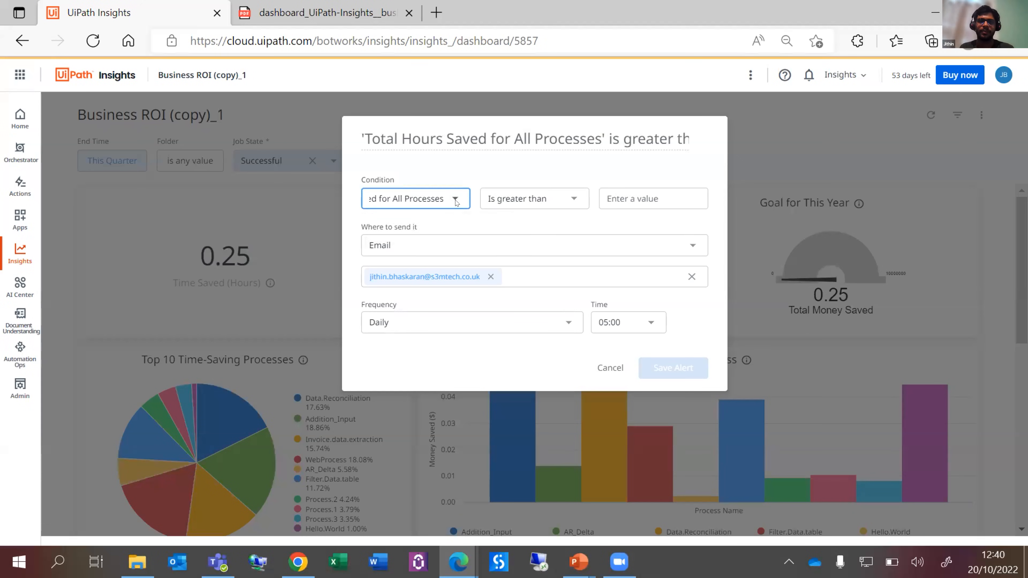
pyautogui.click(576, 200)
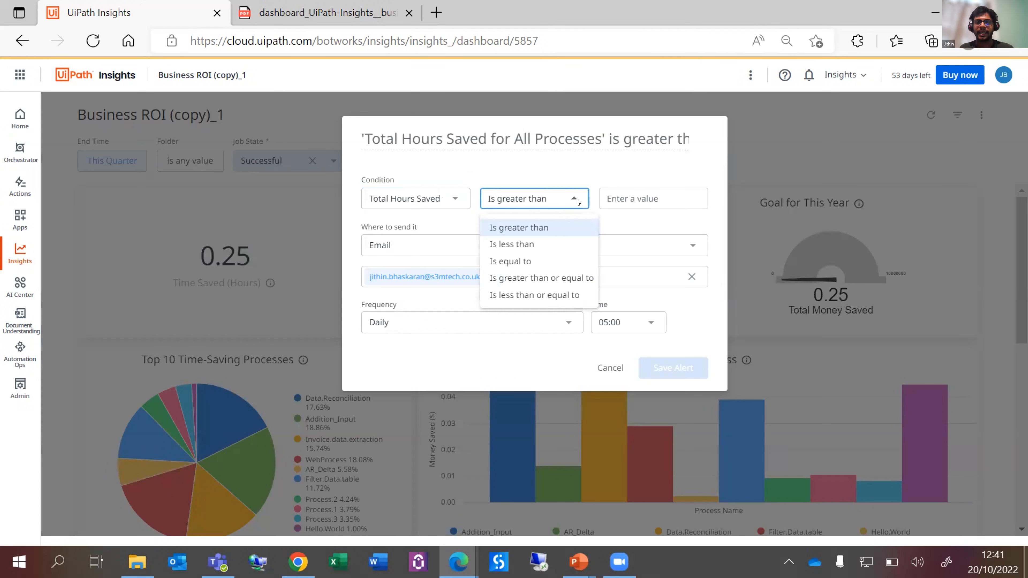
pyautogui.click(566, 220)
pyautogui.click(613, 197)
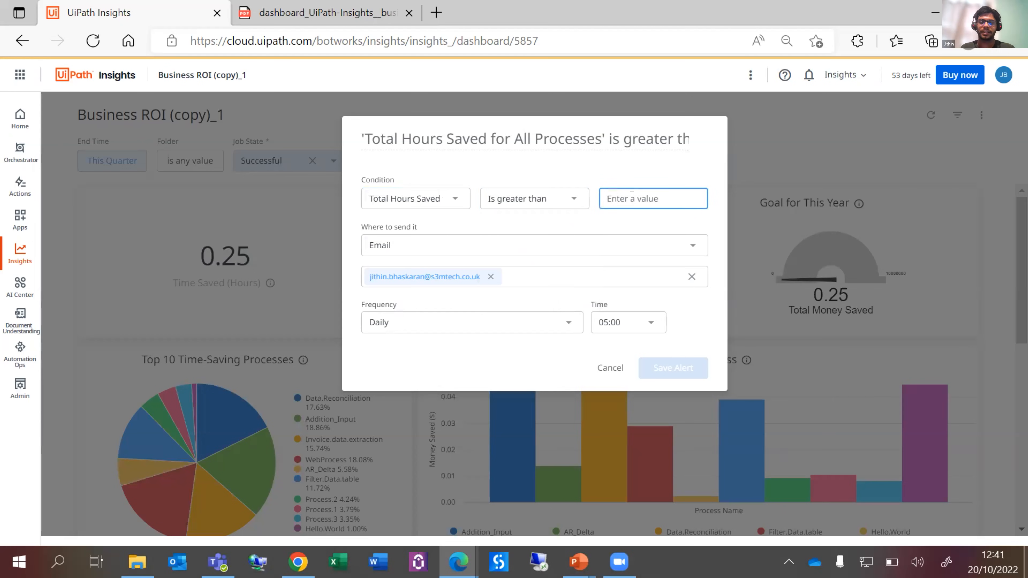
pyautogui.write('0.30')
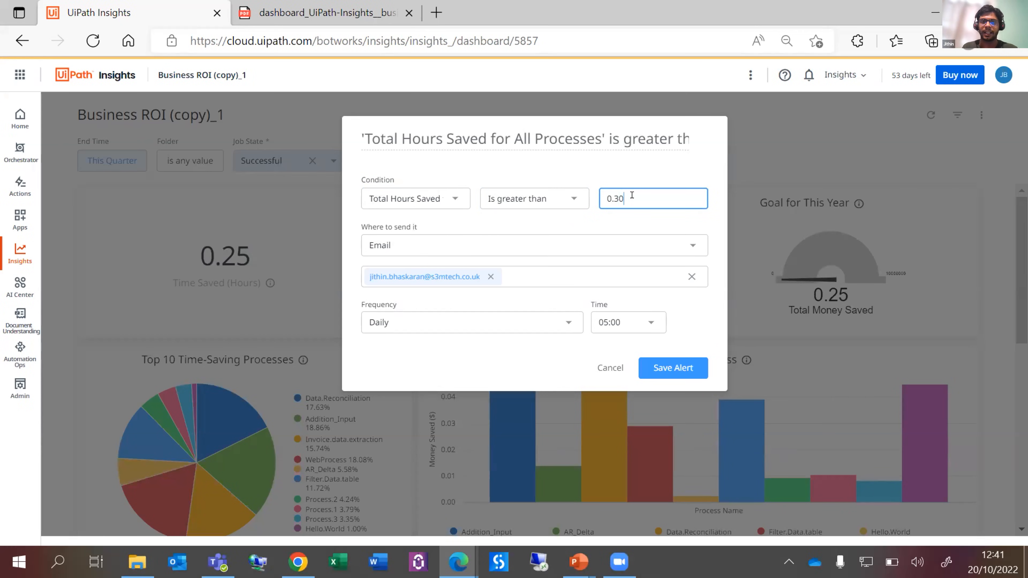
pyautogui.click(576, 200)
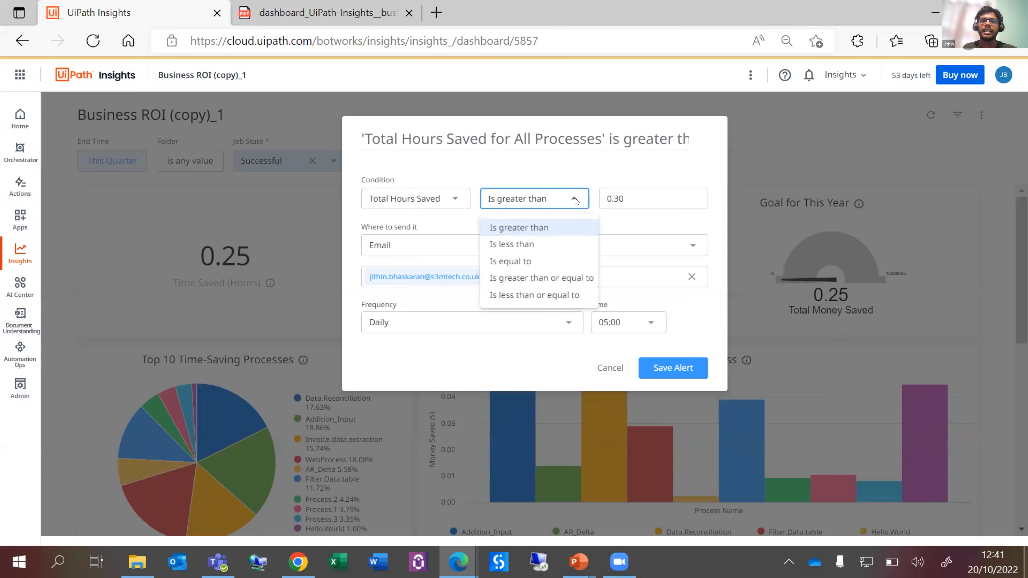
pyautogui.click(627, 221)
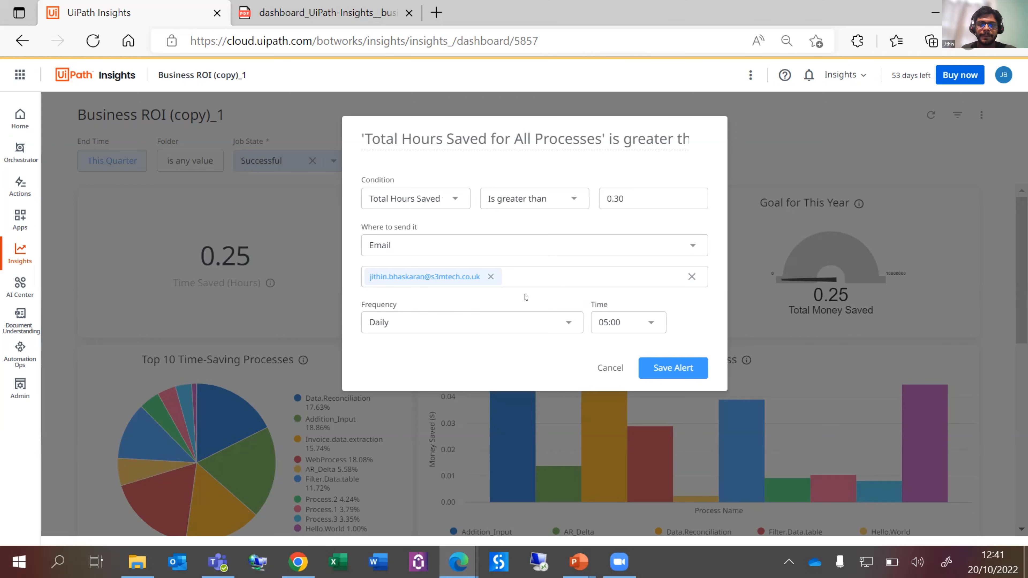
# - Review the alert frequency options, keep Daily at 05:00, save the alert and close the alerts list
pyautogui.click(569, 326)
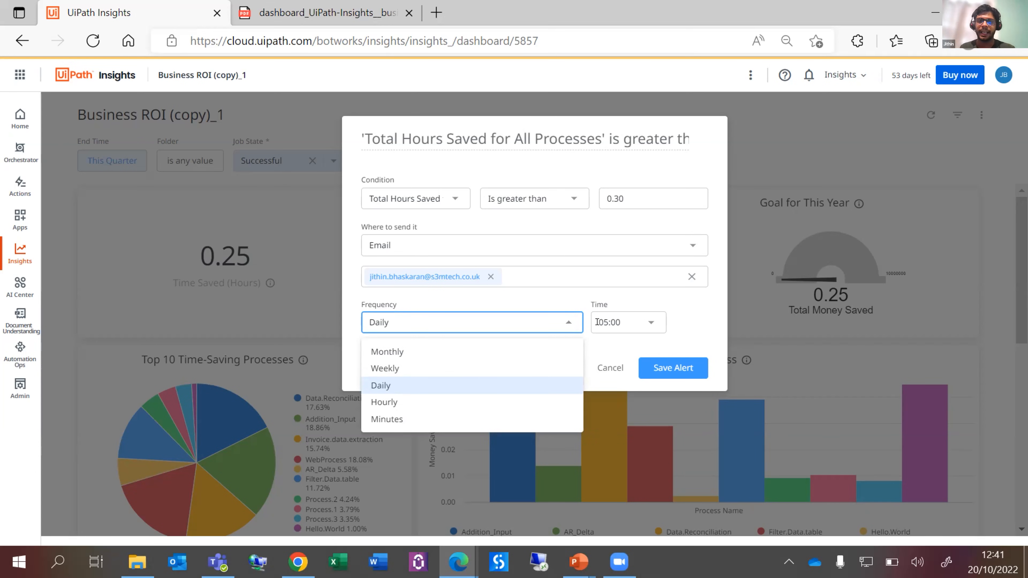
pyautogui.click(605, 349)
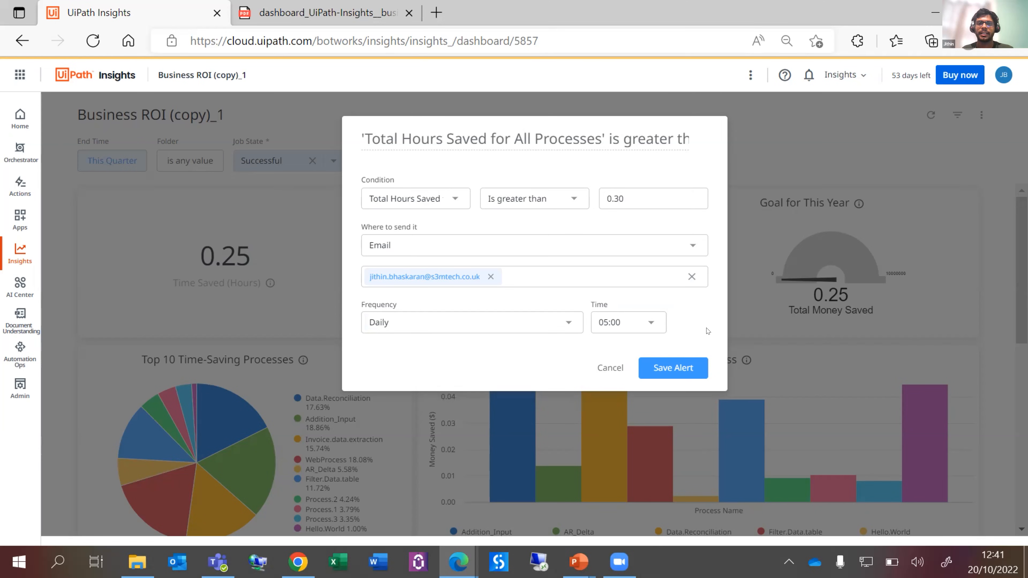
pyautogui.click(679, 372)
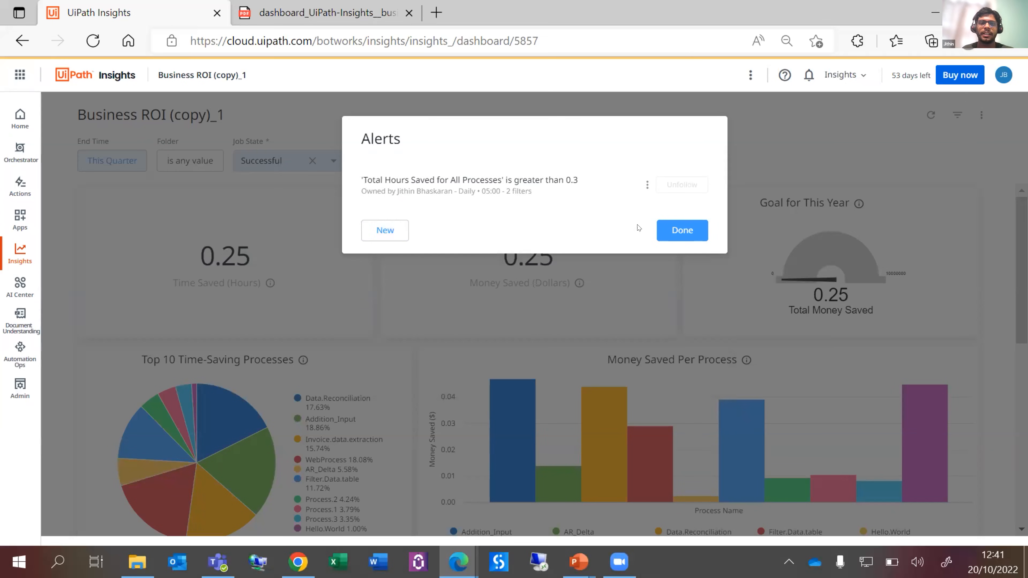
pyautogui.click(696, 230)
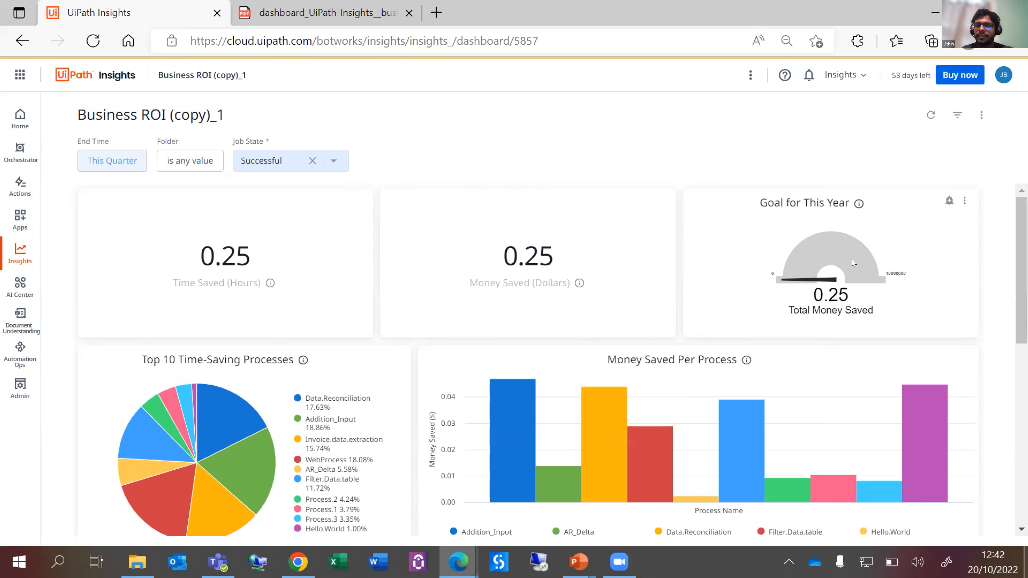
pyautogui.rightClick(827, 249)
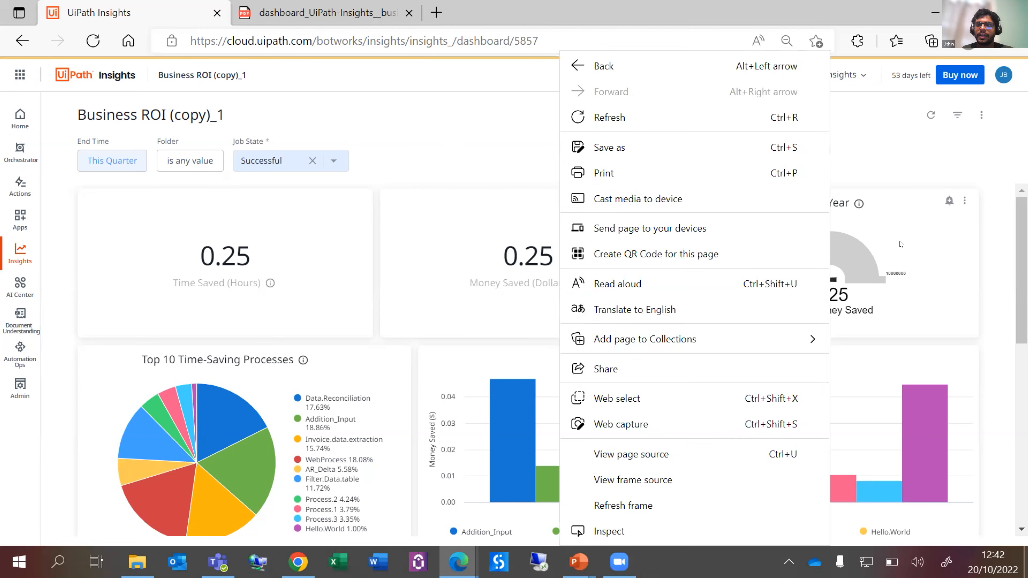
pyautogui.press('Escape')
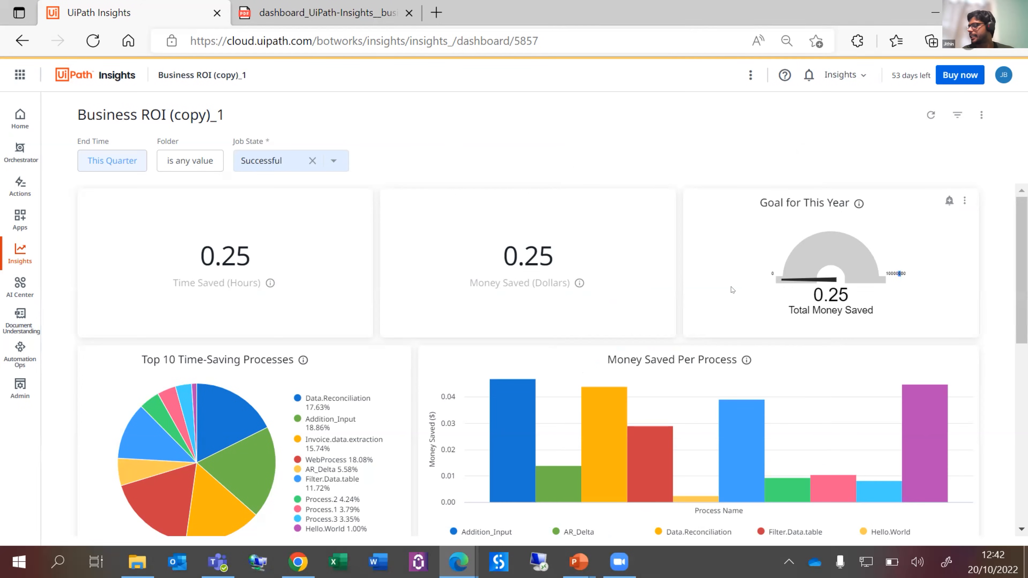
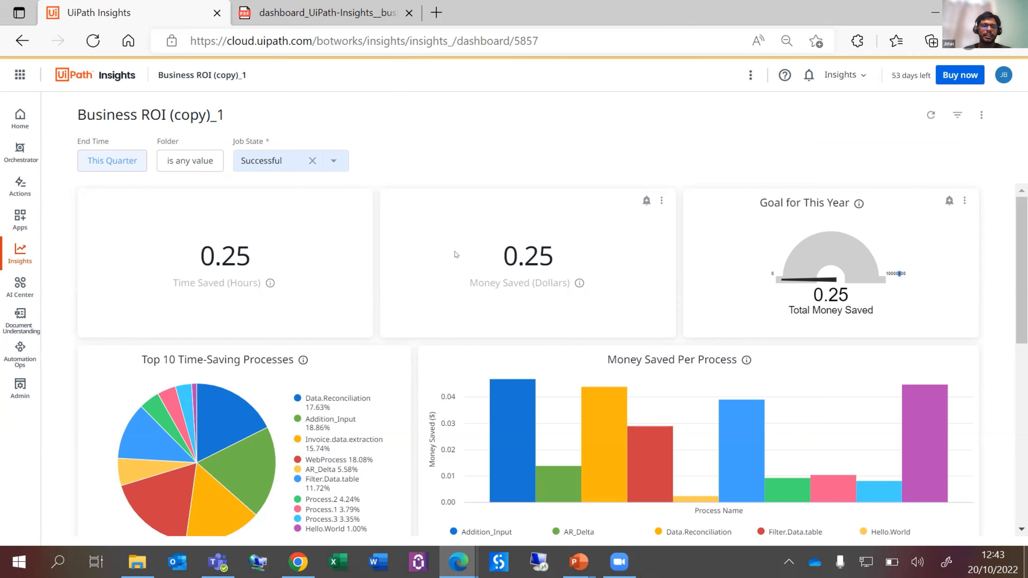
# - Switch to the PowerPoint slide show, glance past the alerts slide and back, and return to the Insights dashboard
pyautogui.hotkey('alt', 'Tab')
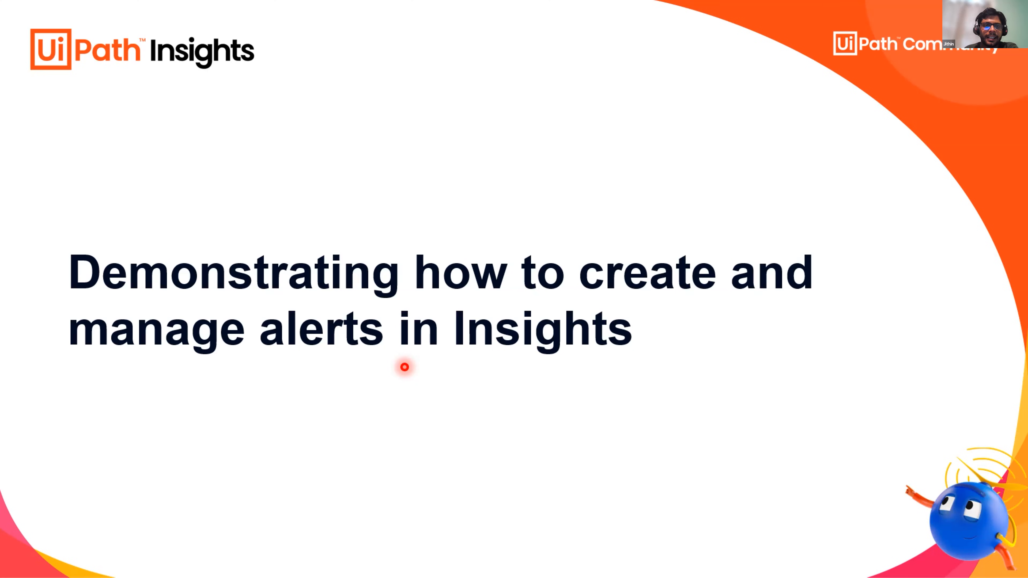
pyautogui.press('Right')
pyautogui.press('Left')
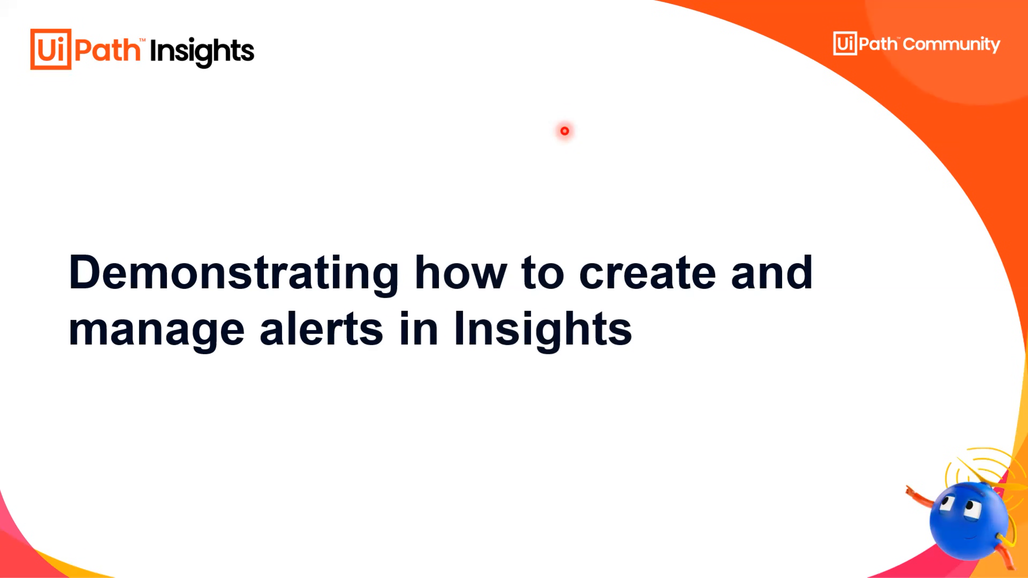
pyautogui.hotkey('alt', 'Tab')
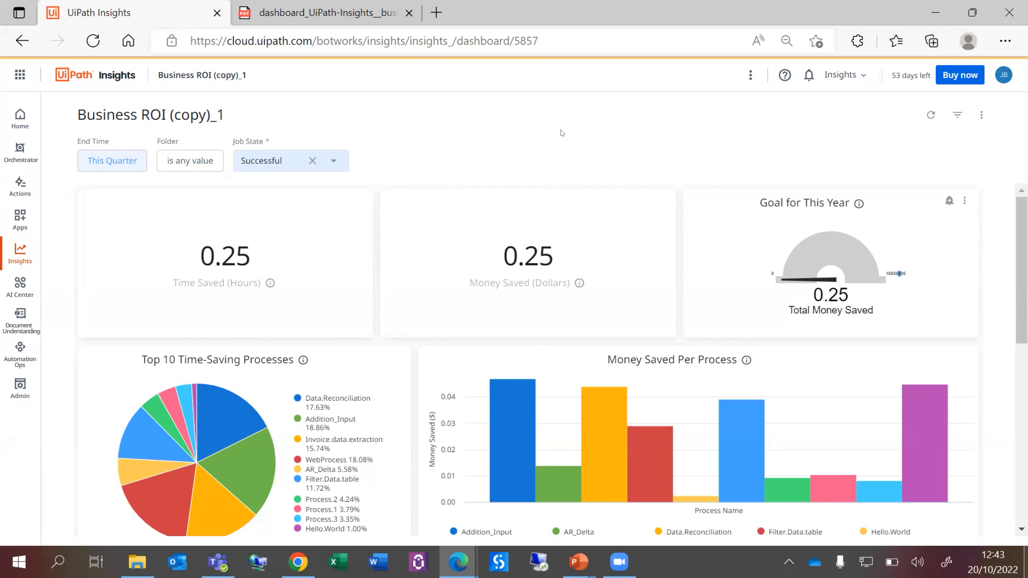
# - Open the ROI dataset configuration and set the AR_Delta process's manual time to 10 minutes
pyautogui.click(749, 75)
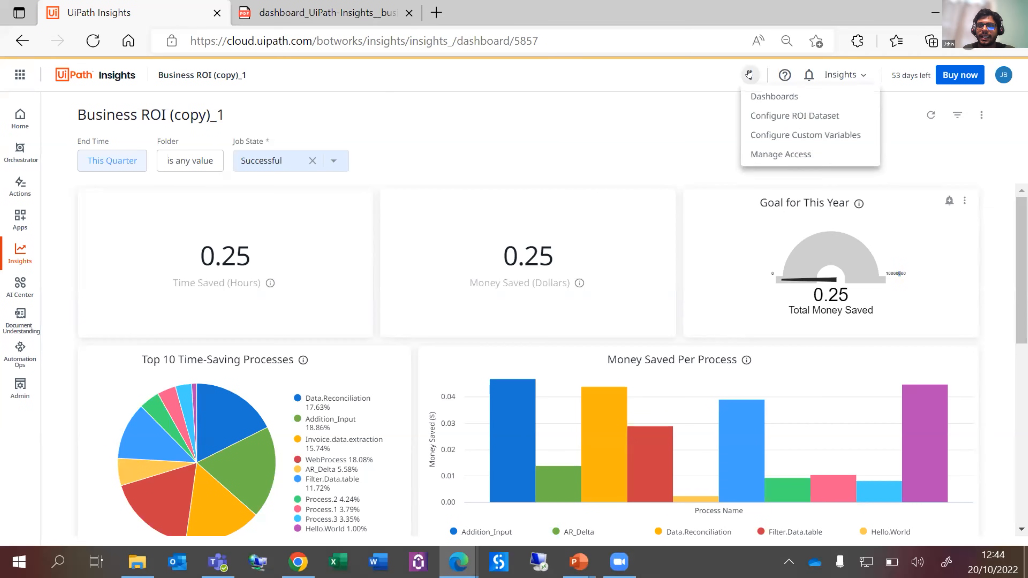
pyautogui.click(758, 116)
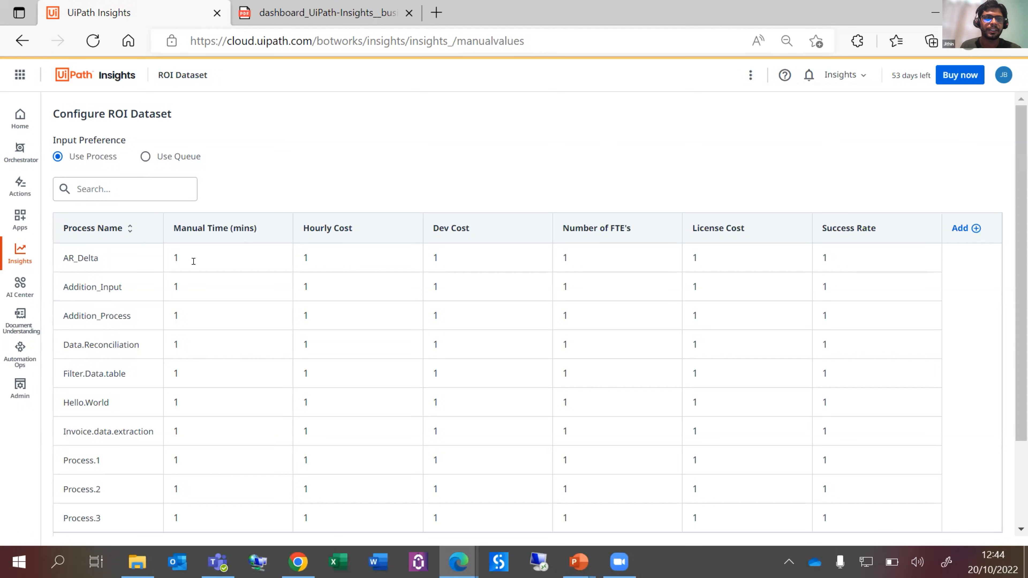
pyautogui.click(195, 252)
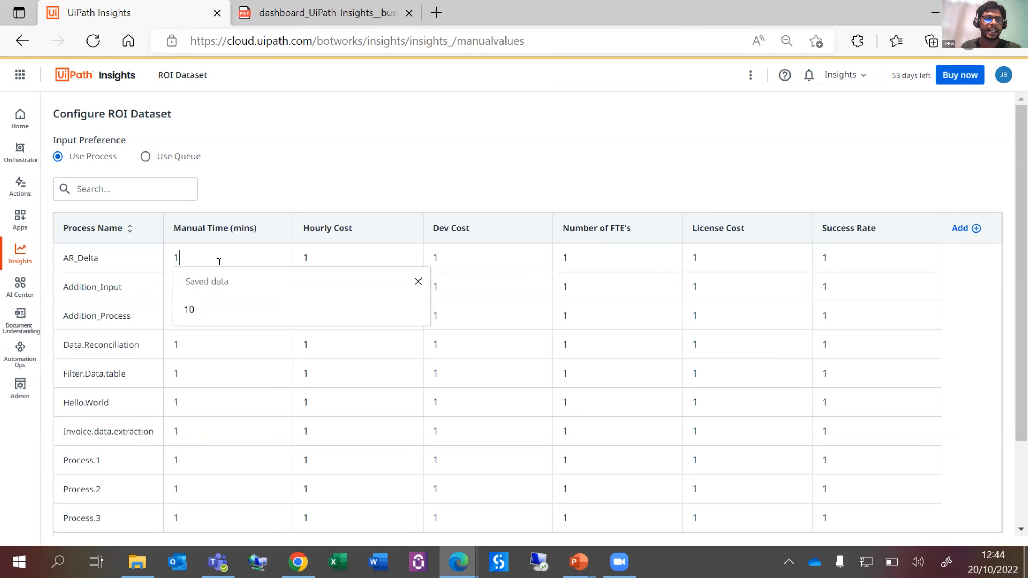
pyautogui.click(192, 308)
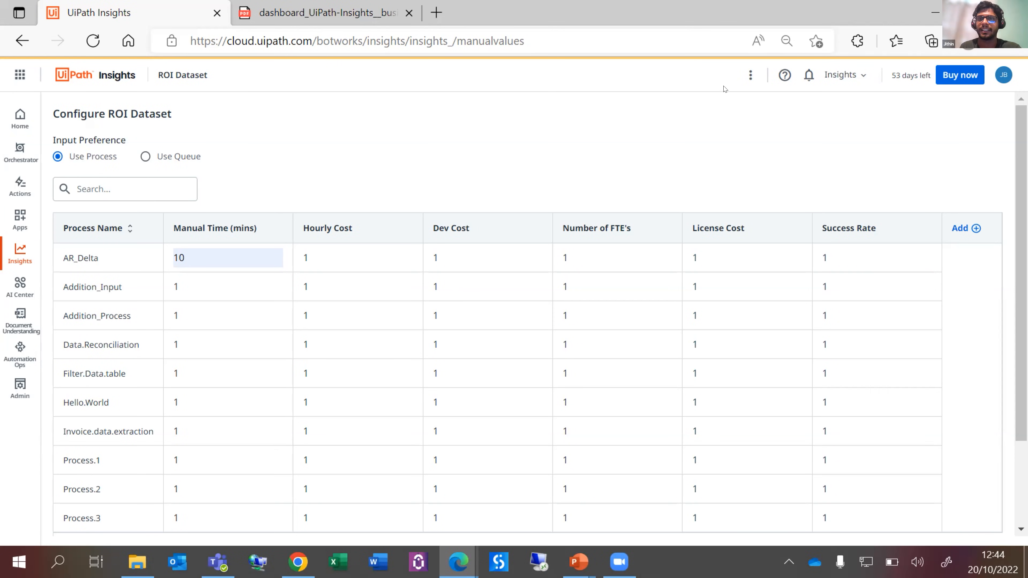
# - View the custom variables configuration, and reopen the Business ROI (copy)_1 dashboard from My Dashboards
pyautogui.click(744, 79)
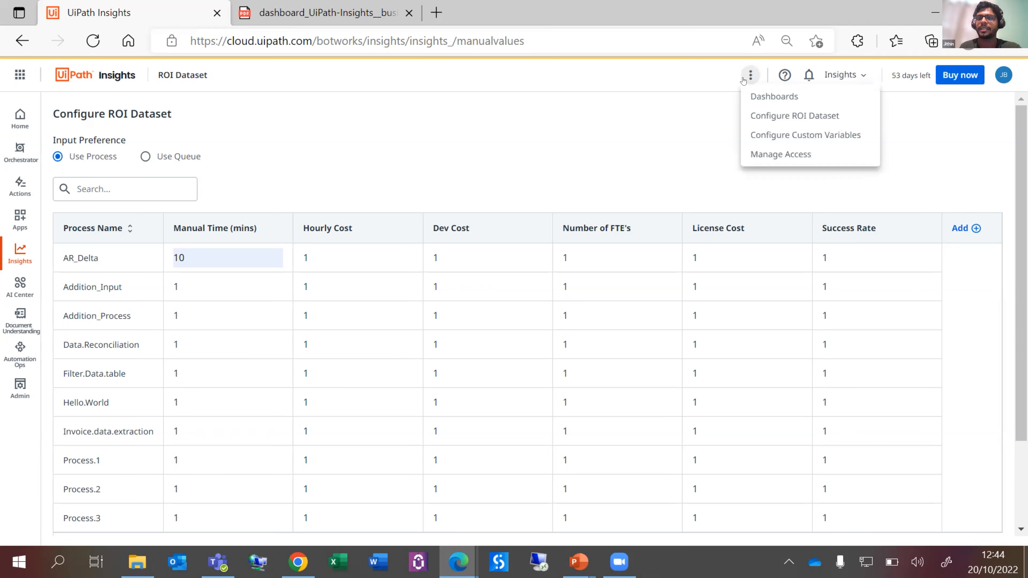
pyautogui.click(759, 135)
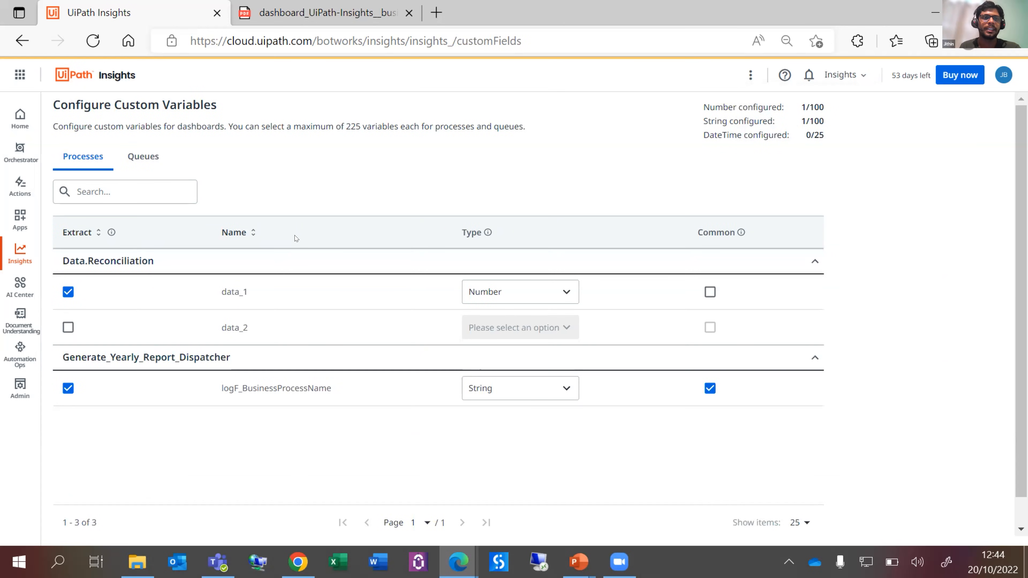
pyautogui.click(15, 260)
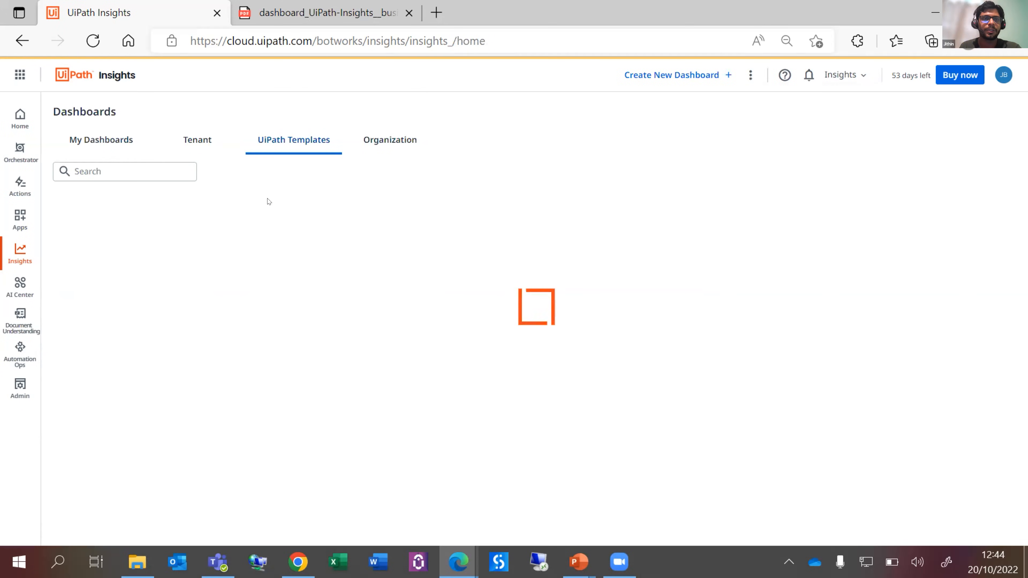
pyautogui.click(104, 140)
pyautogui.click(509, 244)
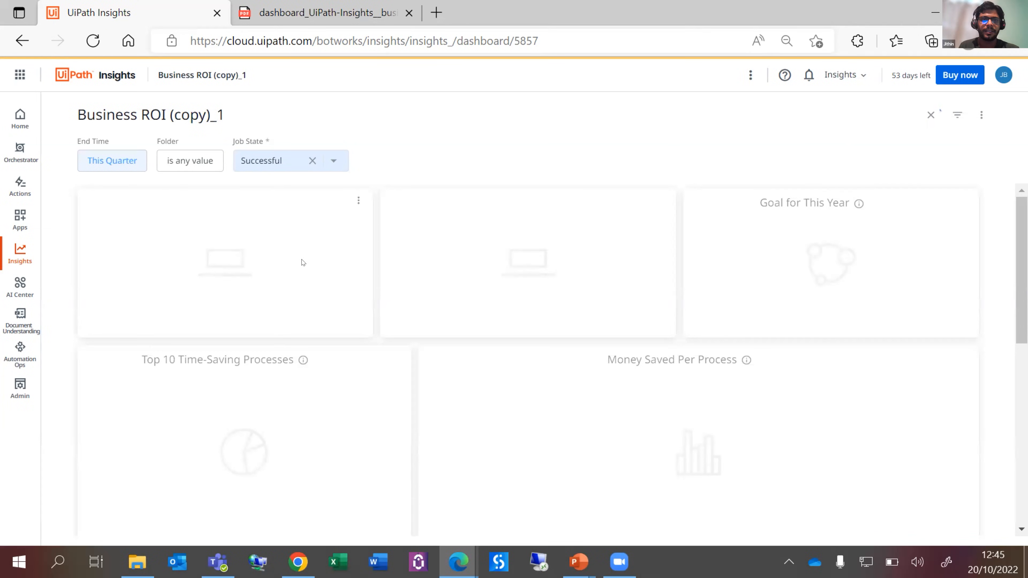
# - Explore the data behind the Top 10 Time-Saving Processes tile and list only the fields in use
pyautogui.click(357, 200)
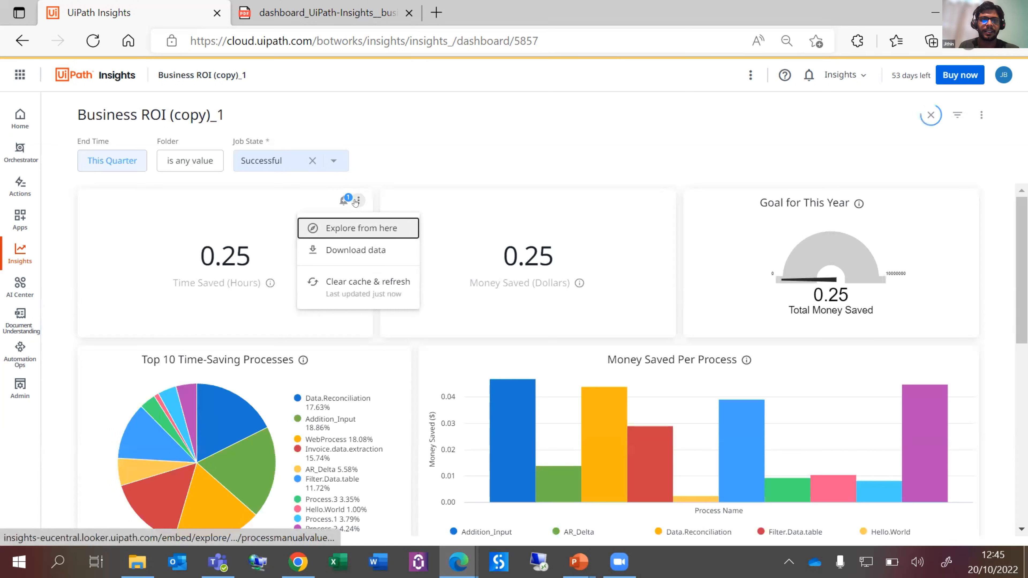
pyautogui.click(394, 357)
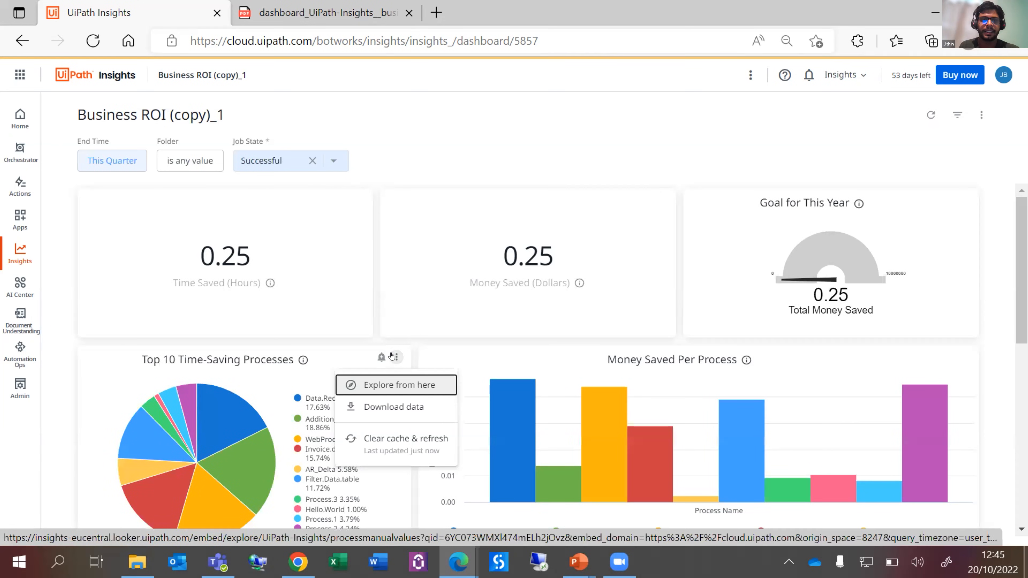
pyautogui.click(388, 384)
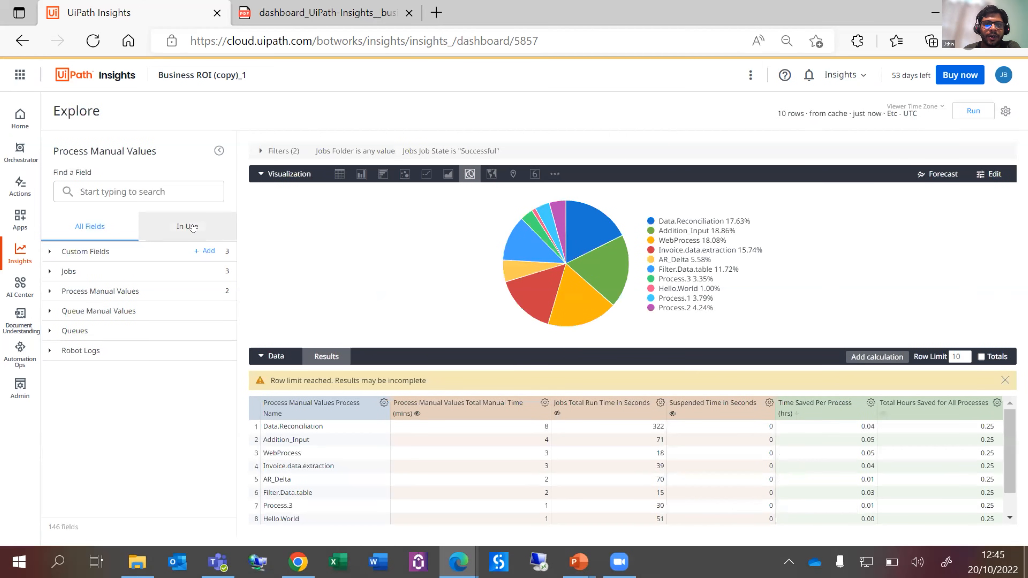
pyautogui.click(193, 228)
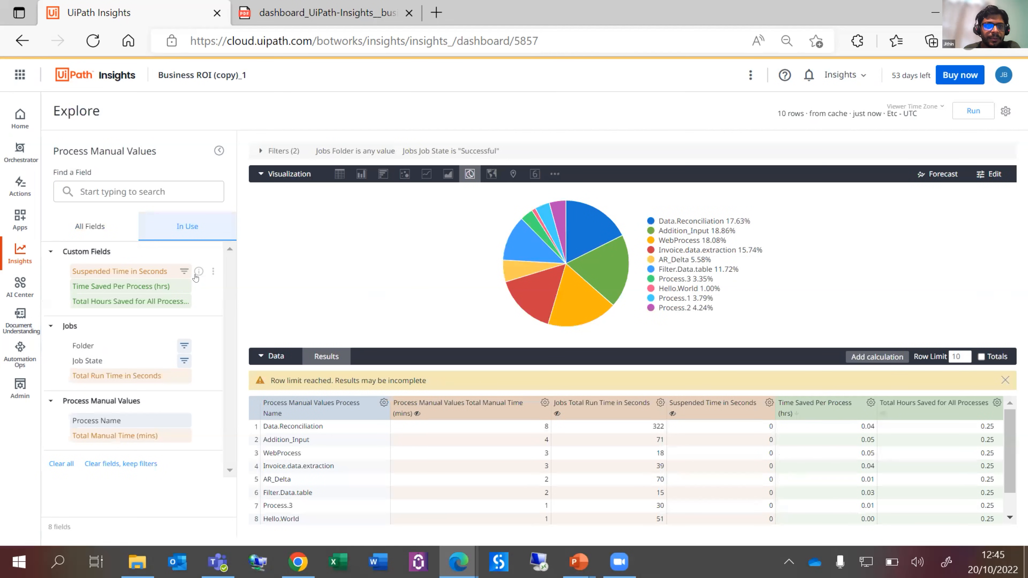
# - Review the table calculation behind the Time Saved Per Process (hrs) custom field and close it without saving
pyautogui.click(212, 271)
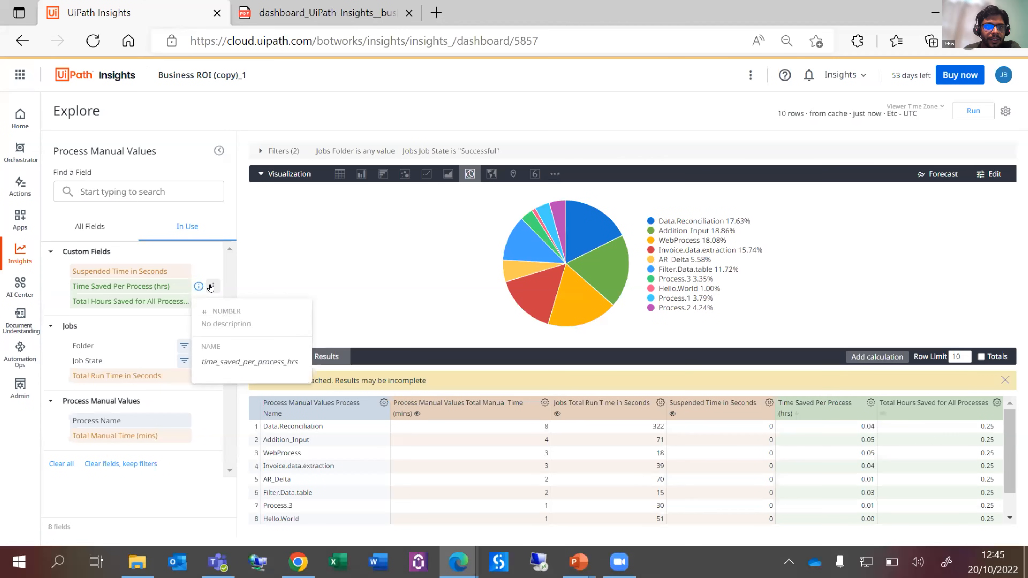
pyautogui.click(211, 286)
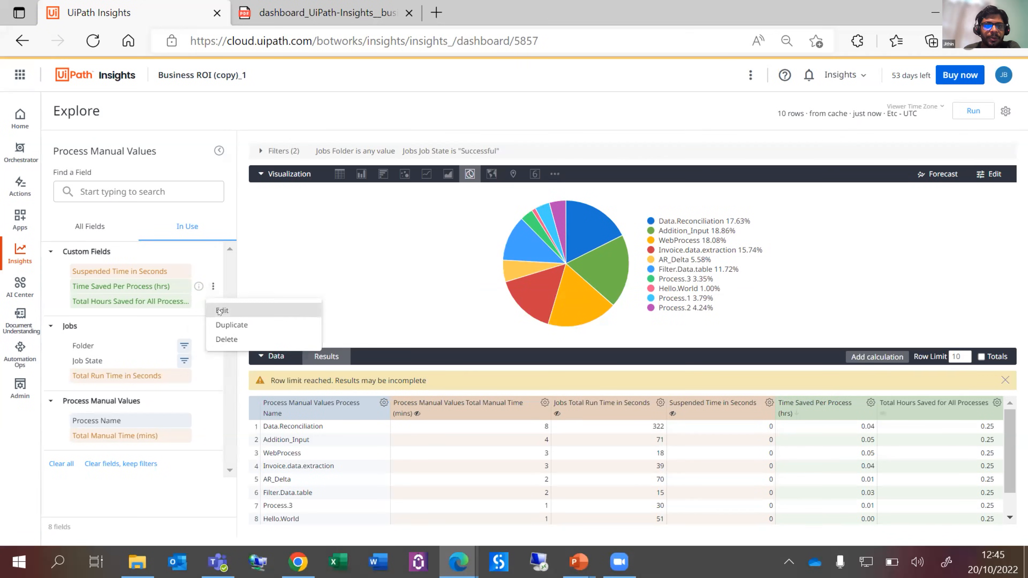
pyautogui.click(219, 310)
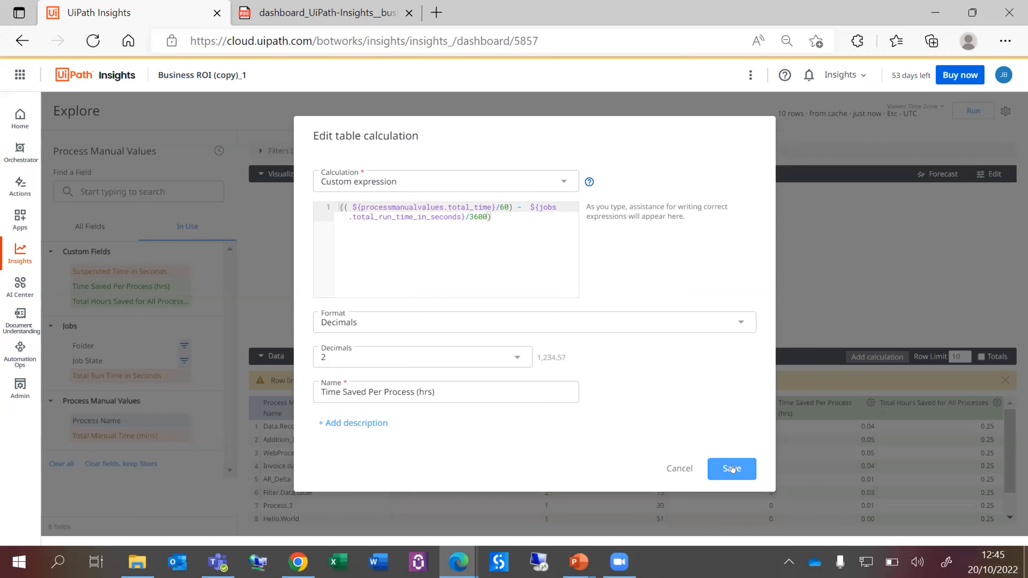
pyautogui.click(679, 468)
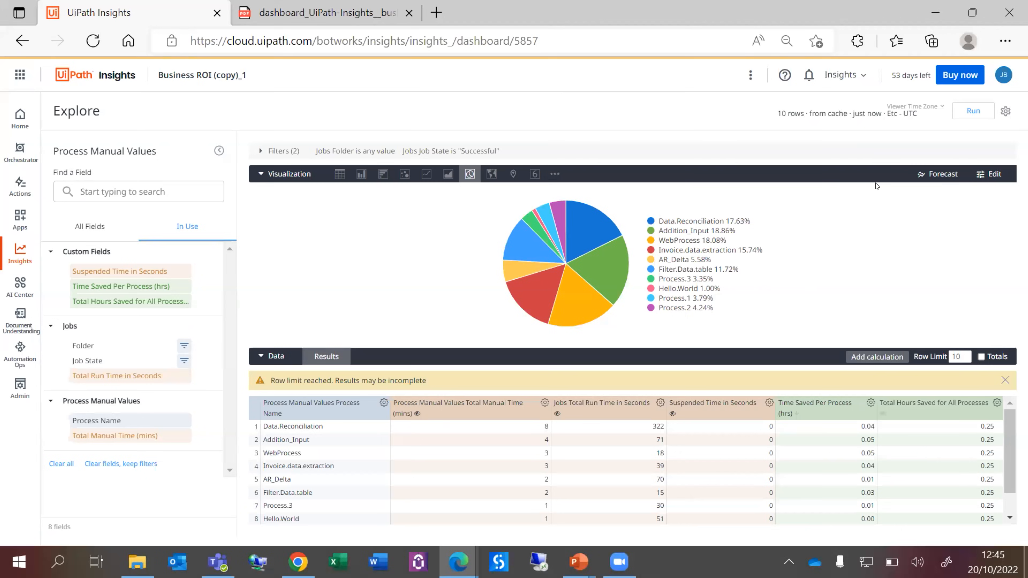
# - Advance the PowerPoint slide show to the Questions slide, and return to the Insights dashboards list in the browser
pyautogui.hotkey('alt', 'Tab')
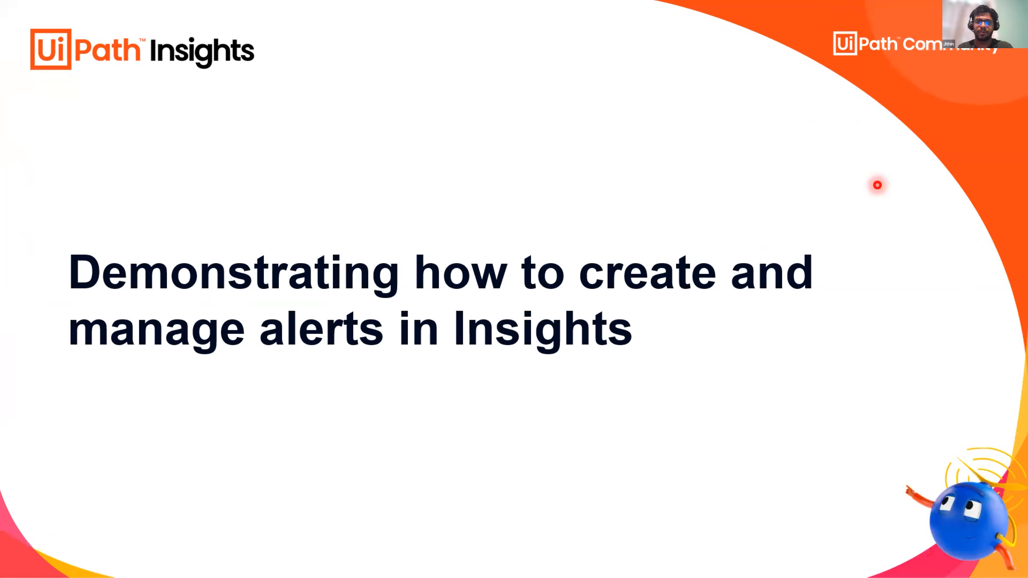
pyautogui.press('Right')
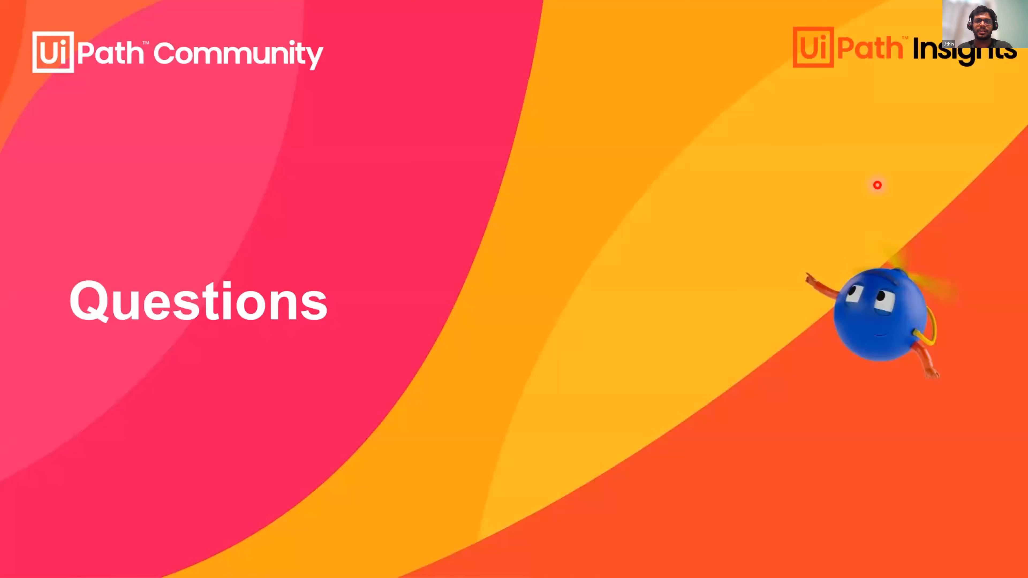
pyautogui.hotkey('alt', 'Tab')
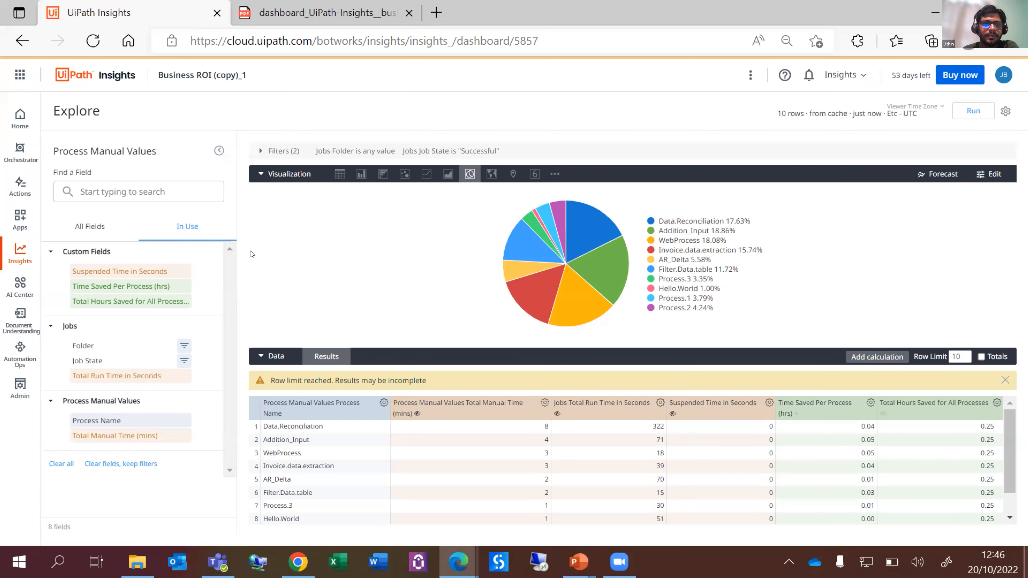
pyautogui.click(14, 255)
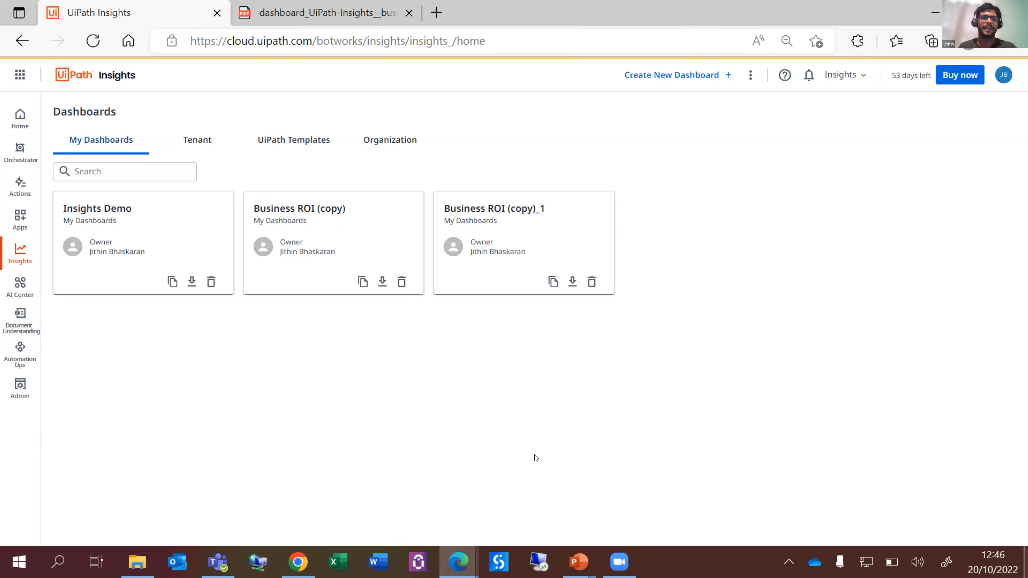
# - Switch to the other Edge window showing the UiPath Insights course on UiPath Academy
pyautogui.hotkey('alt', 'Tab')
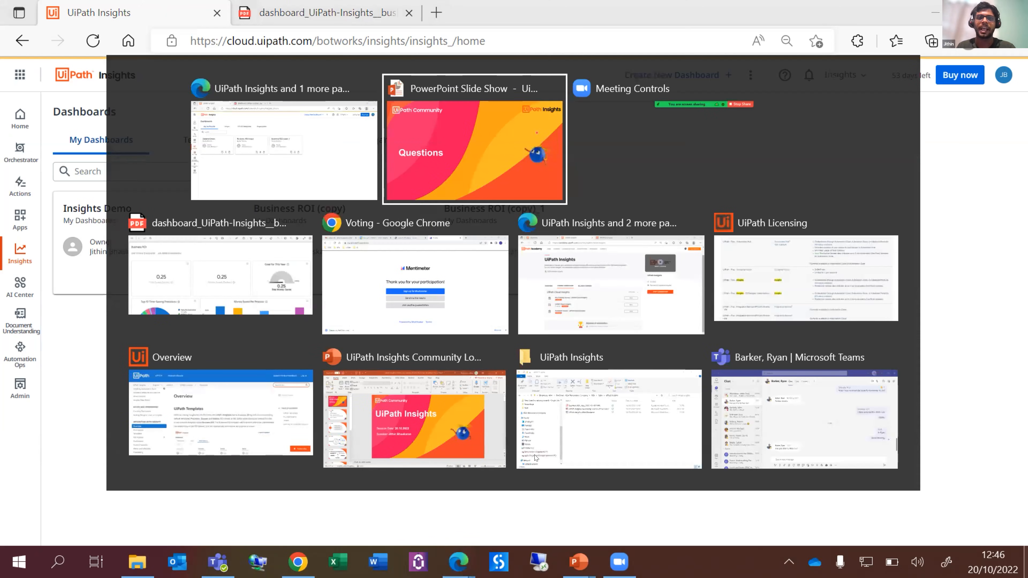
pyautogui.hotkey('alt', 'Tab')
pyautogui.hotkey('alt', 'Tab')
pyautogui.hotkey('alt', 'Tab')
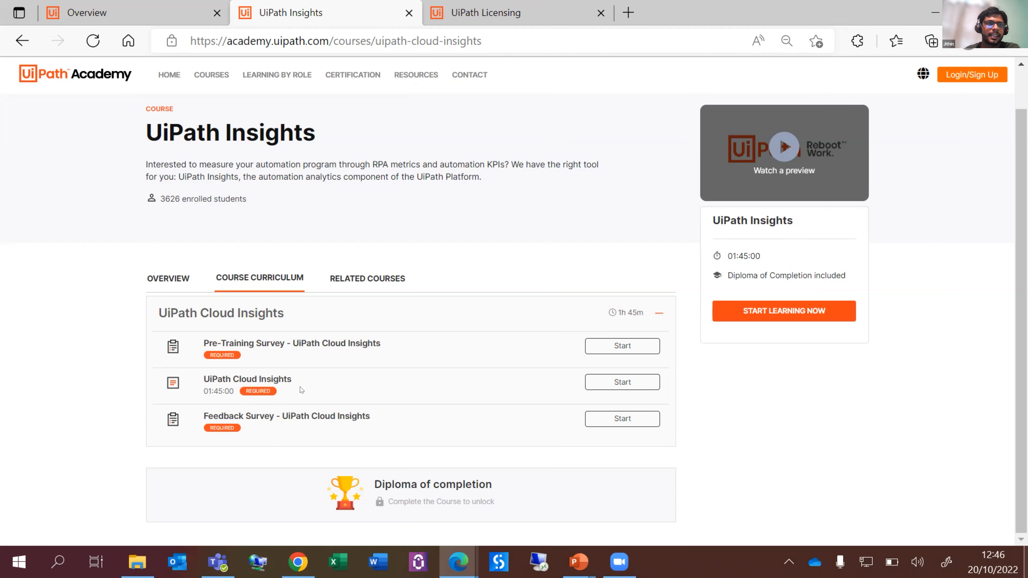
# - Read through the Insights documentation Overview page, covering UiPath Templates, My Dashboards and Tenant
pyautogui.click(191, 13)
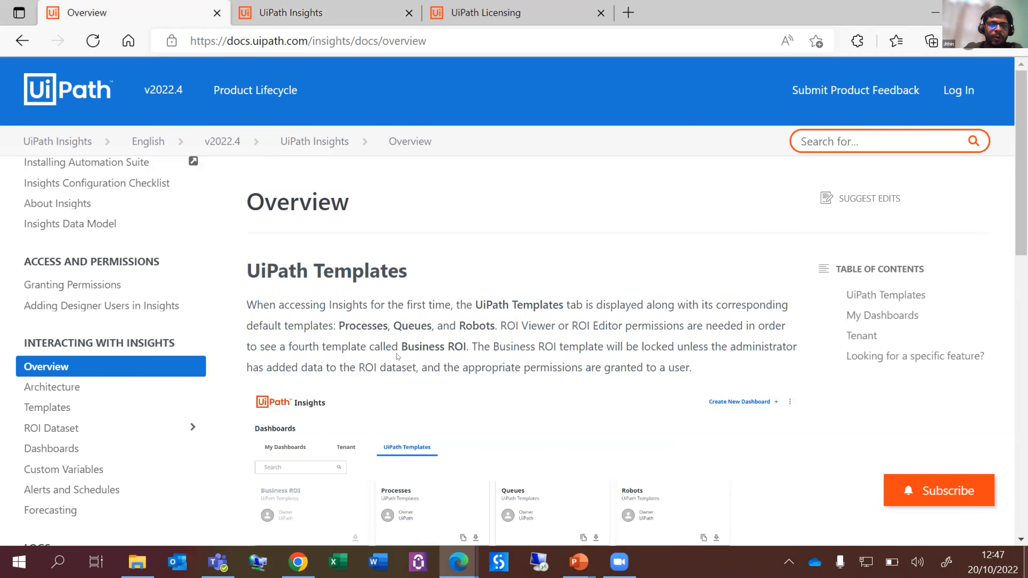
pyautogui.scroll(-6, 398, 356)
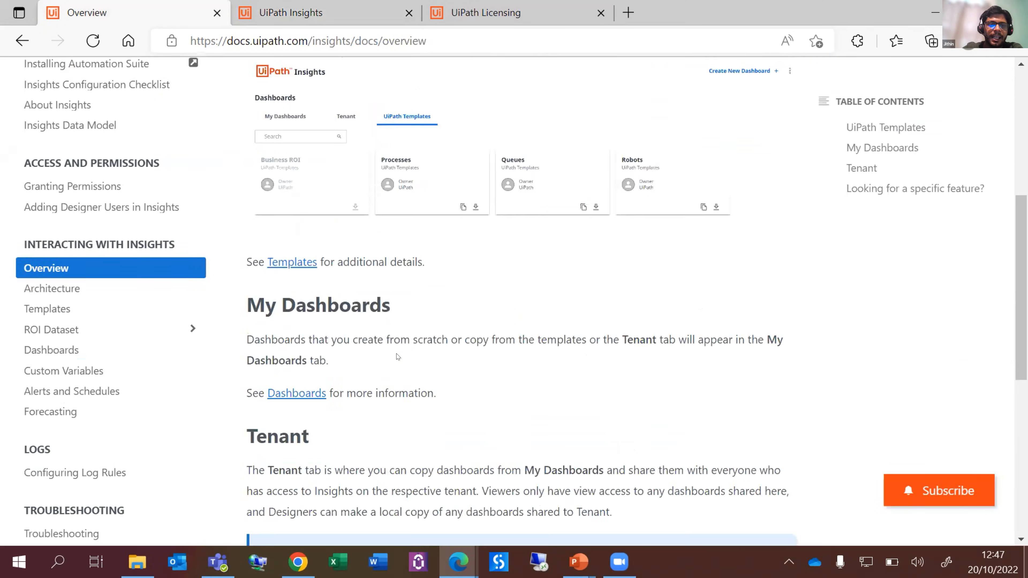
pyautogui.scroll(-5, 398, 356)
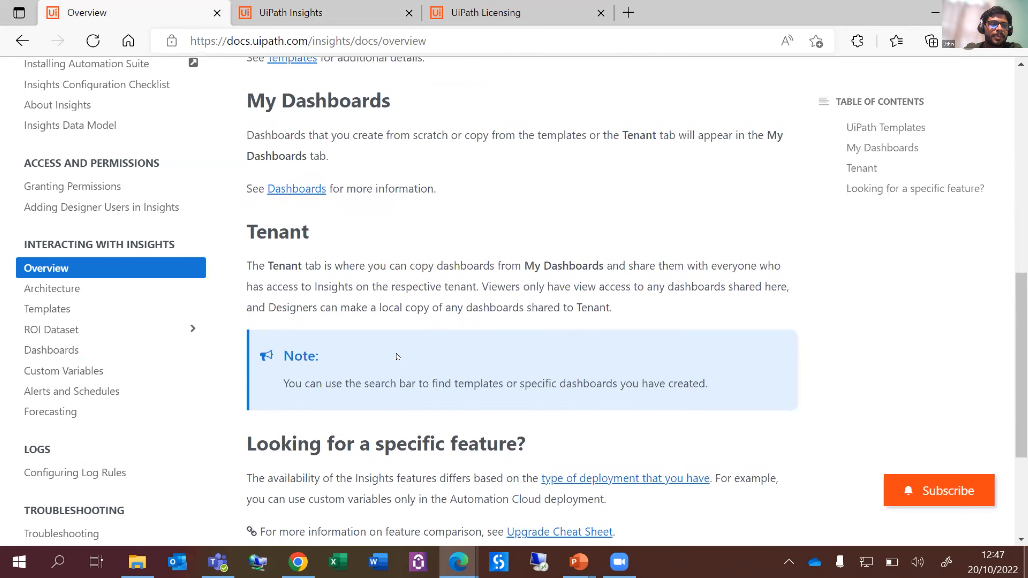
pyautogui.scroll(8, 396, 354)
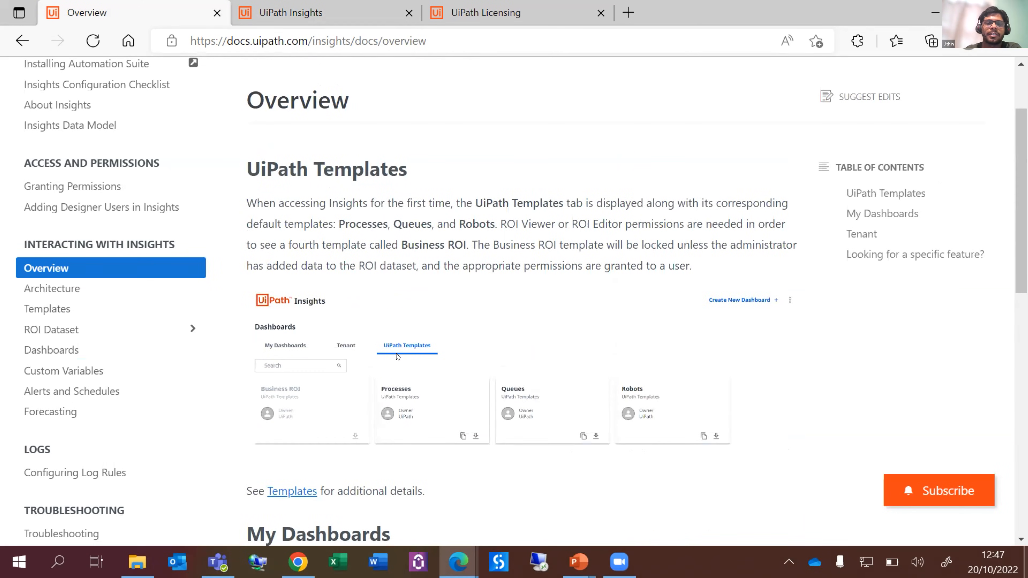
# - Show the UiPath Insights Academy course page again, and switch back to the Edge window with the Insights dashboards
pyautogui.click(292, 14)
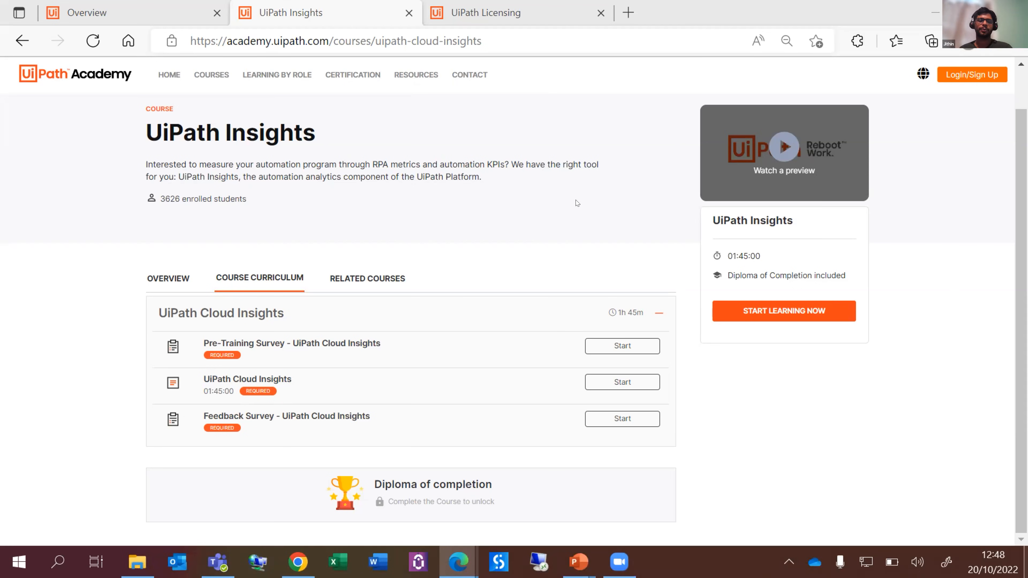
pyautogui.hotkey('alt', 'Tab')
pyautogui.hotkey('alt', 'Tab')
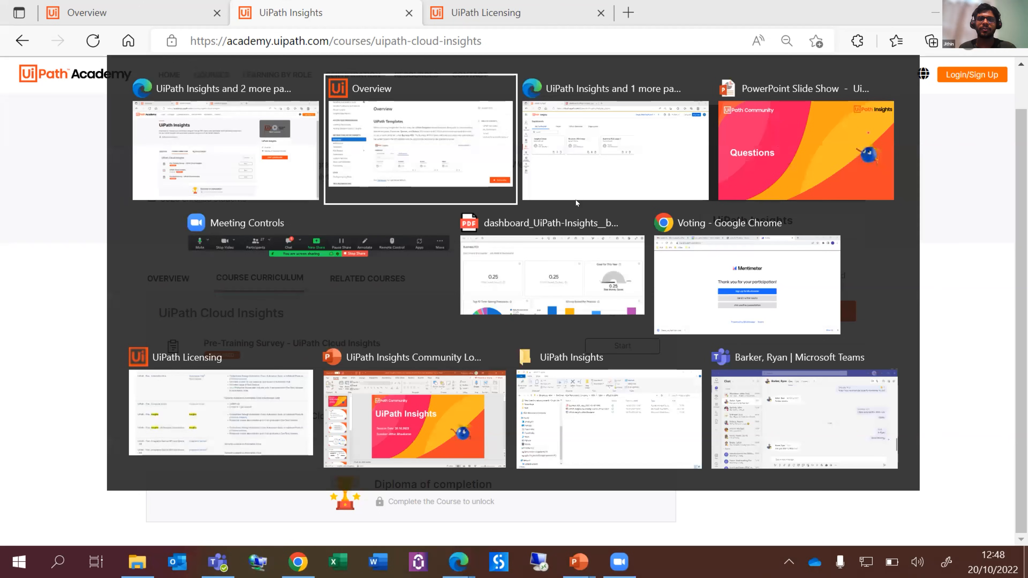
pyautogui.hotkey('alt', 'Tab')
pyautogui.hotkey('alt', 'Tab')
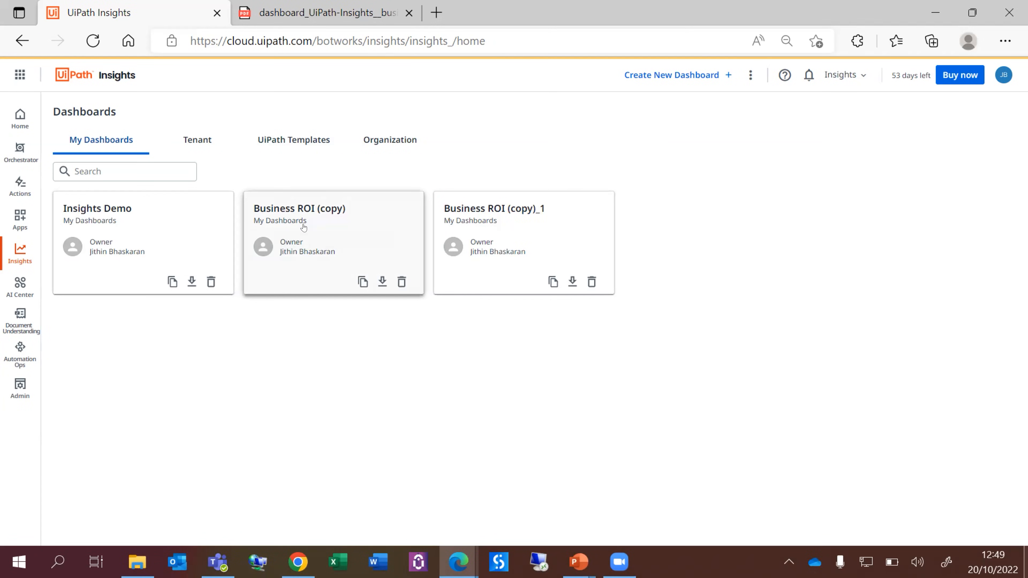
# - Open the Processes dashboard from UiPath Templates and examine its job info, process status, faulted jobs and weekly runs tiles
pyautogui.click(296, 142)
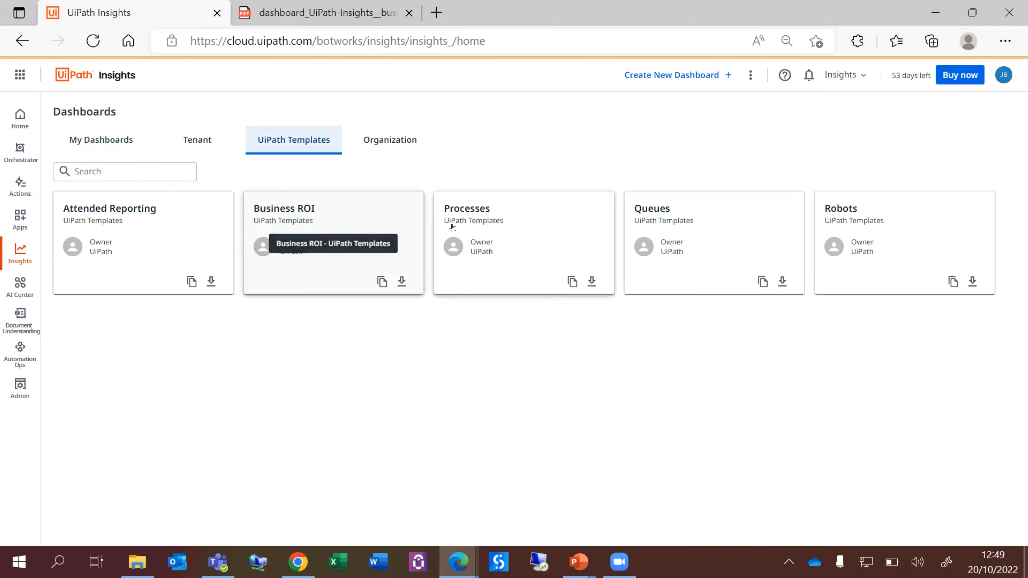
pyautogui.click(486, 245)
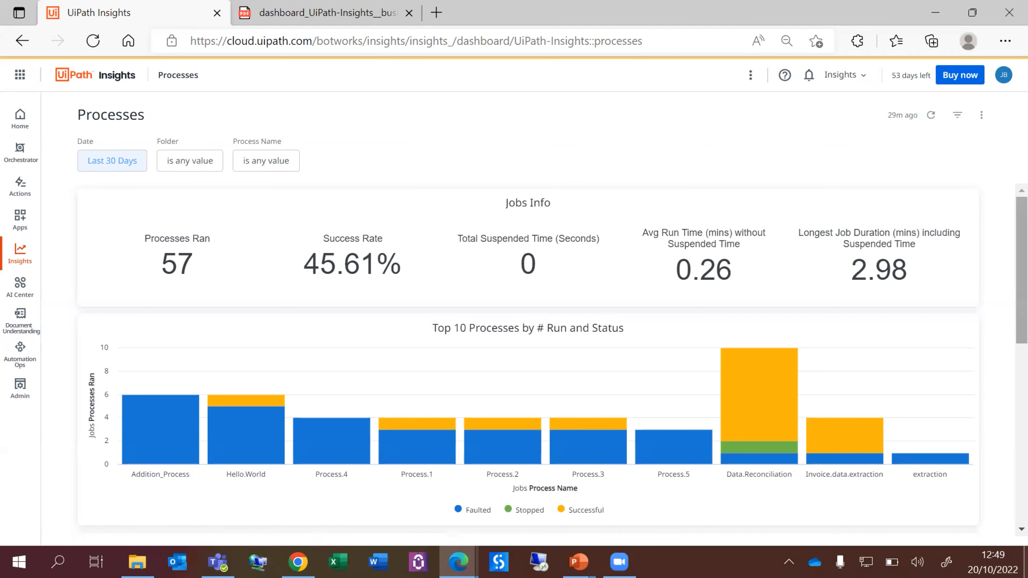
pyautogui.scroll(-2, 1014, 245)
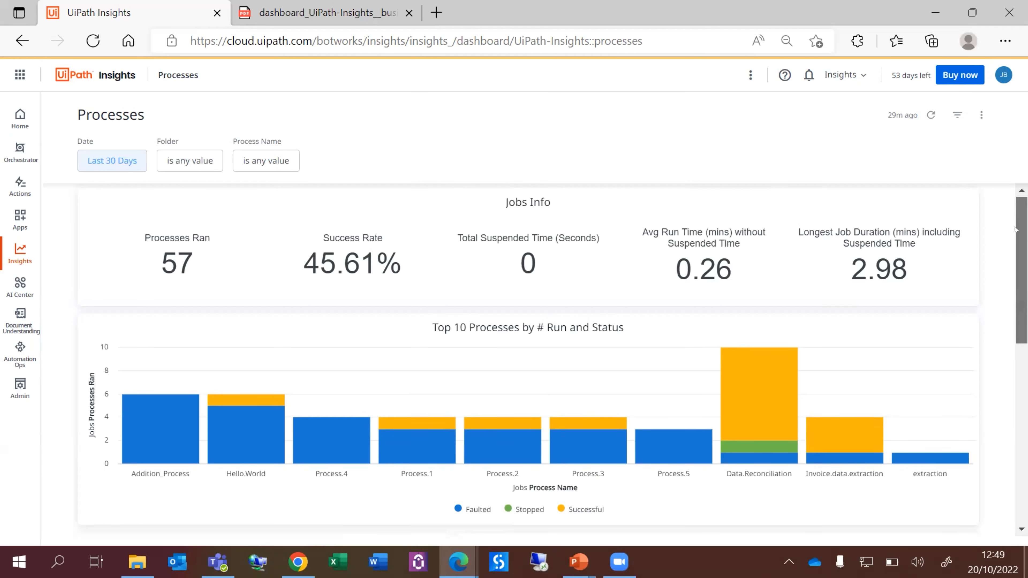
pyautogui.scroll(-3, 1014, 245)
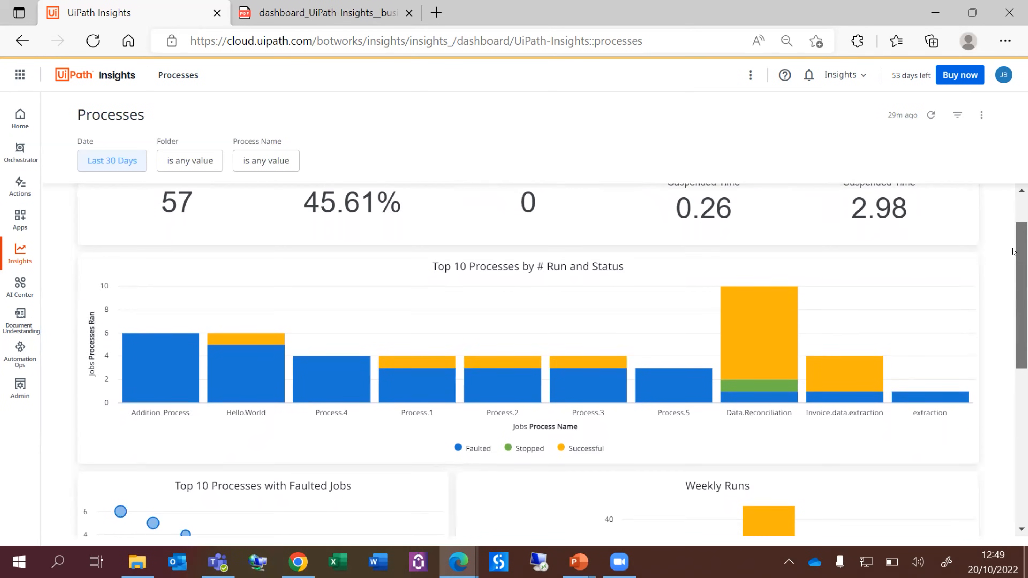
pyautogui.scroll(-2, 1013, 278)
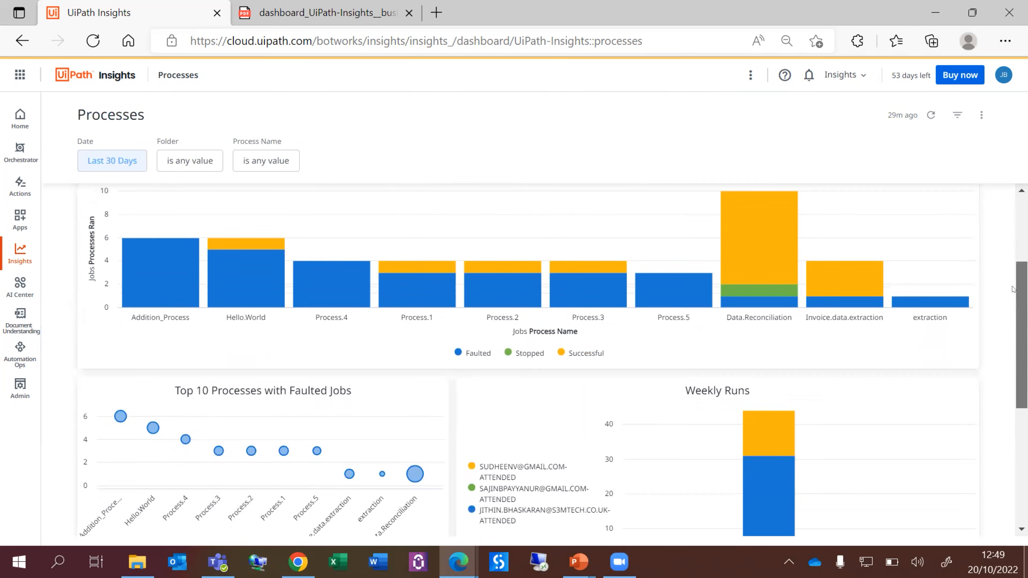
pyautogui.scroll(-1, 1012, 299)
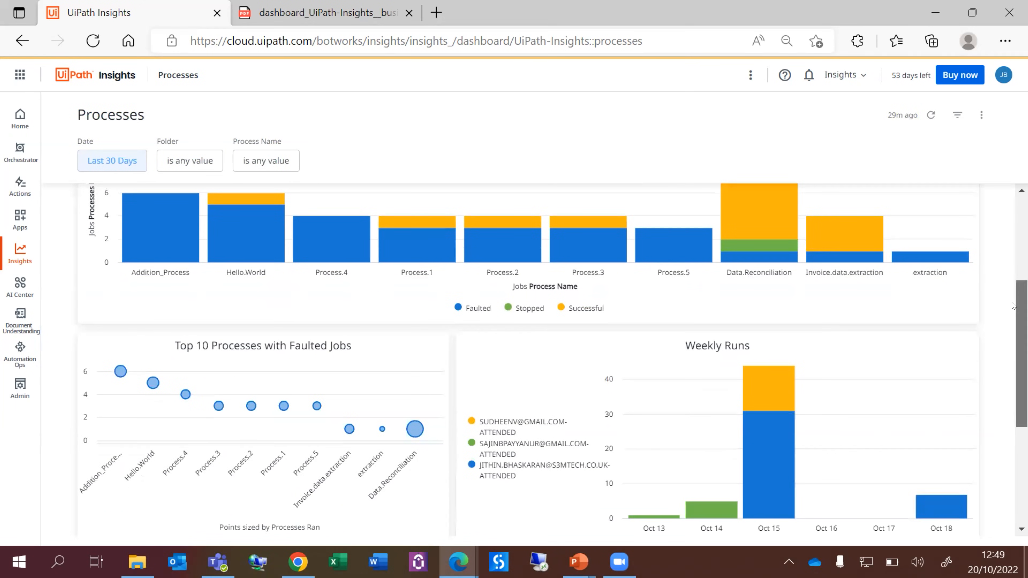
# - Examine the Error Details table, resizing its columns and filtering the Processes dashboard by the Addition_Process error reason
pyautogui.scroll(-3, 1013, 305)
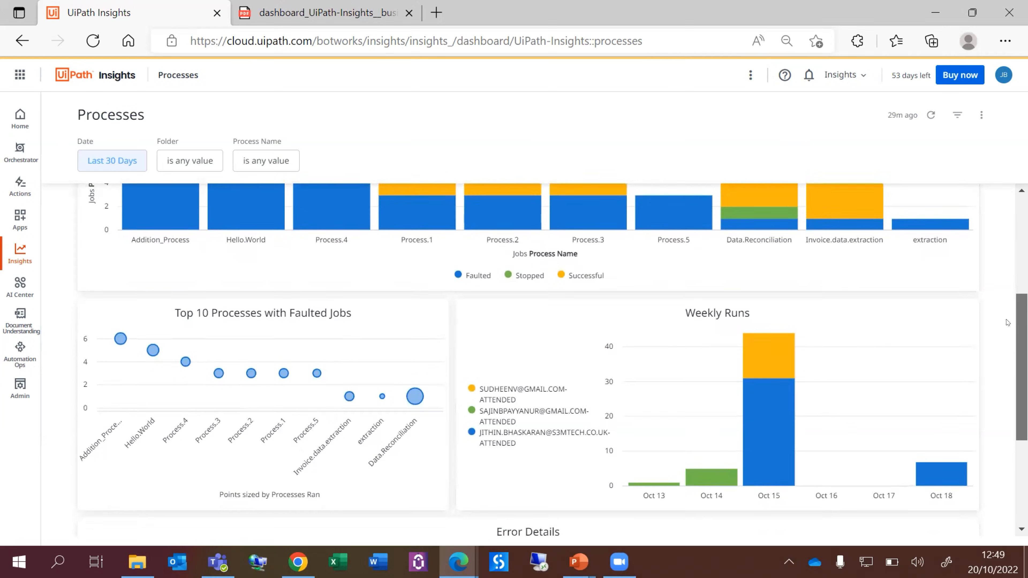
pyautogui.scroll(-3, 1003, 346)
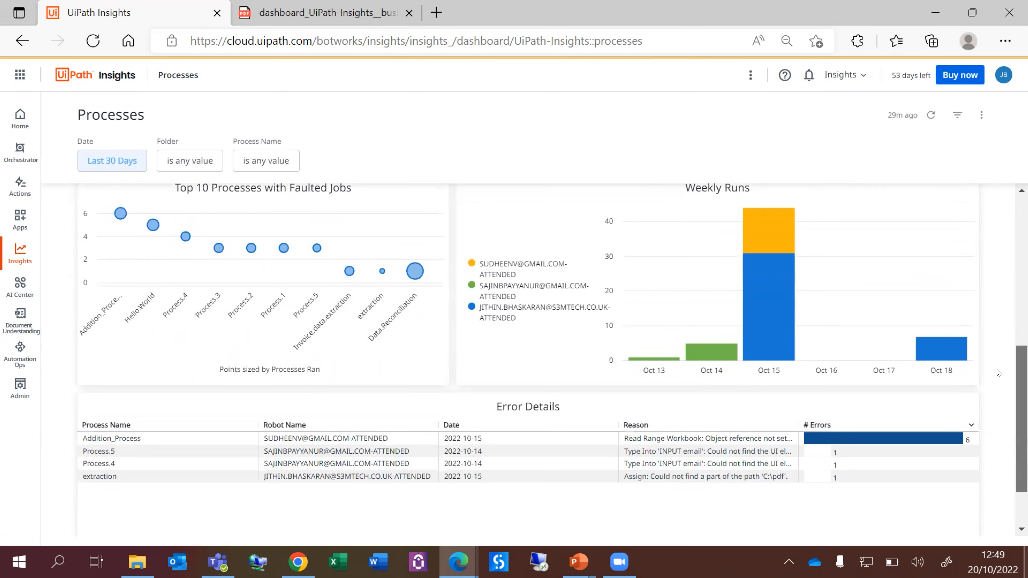
pyautogui.scroll(-3, 998, 372)
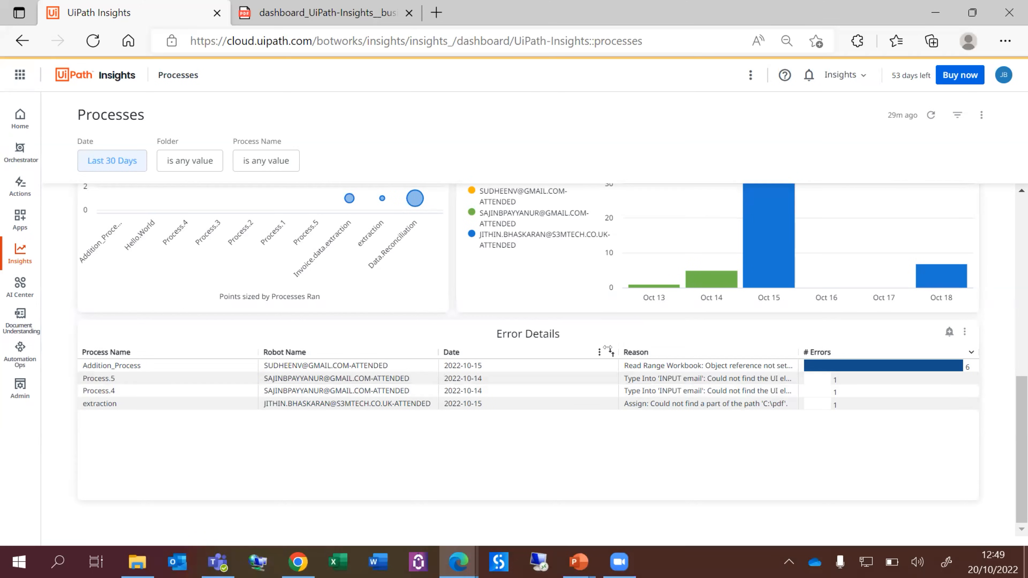
pyautogui.moveTo(607, 348); pyautogui.dragTo(526, 364)
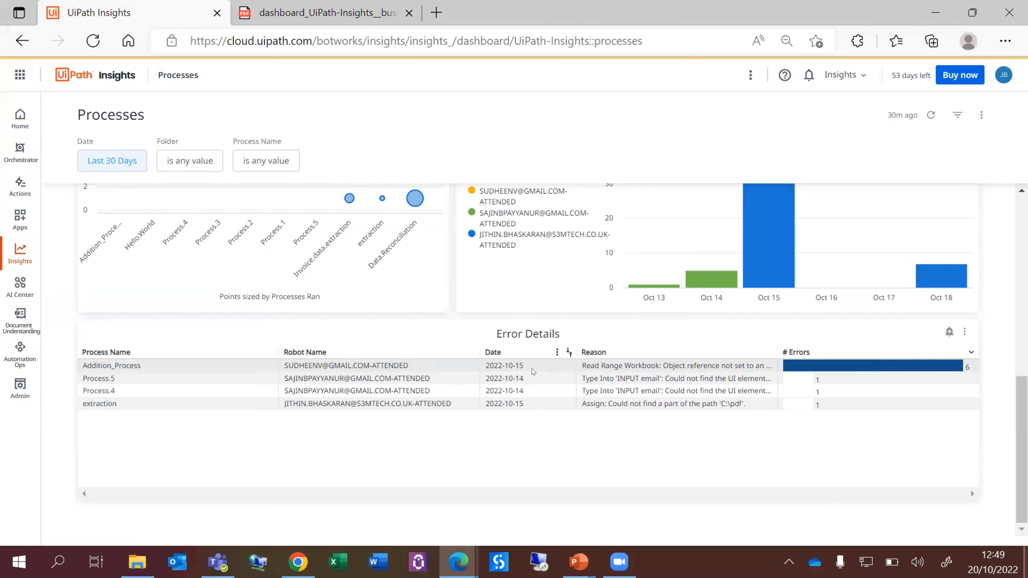
pyautogui.click(642, 365)
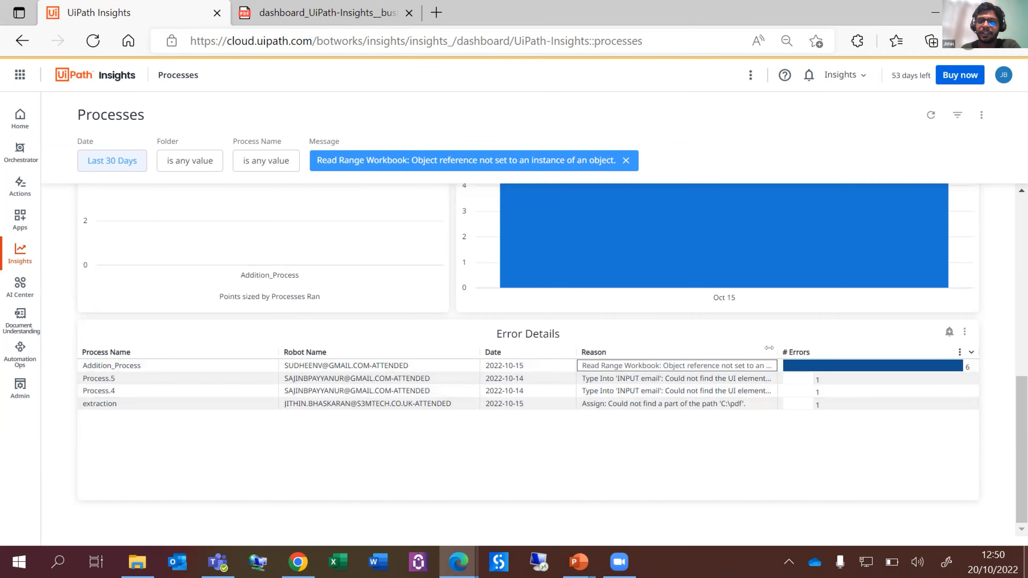
pyautogui.moveTo(768, 351); pyautogui.dragTo(739, 361)
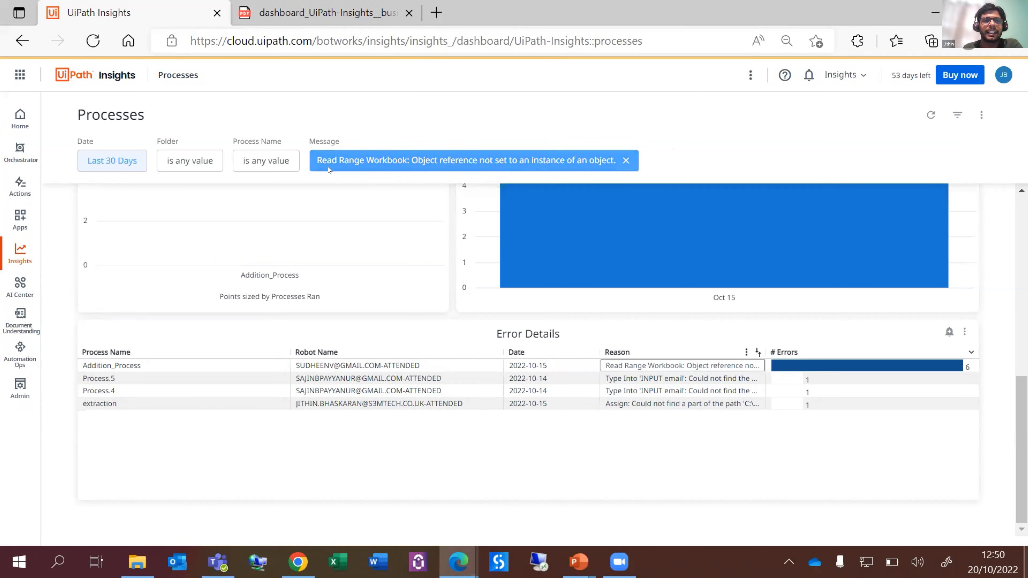
# - Return to the Insights dashboards list, show the Tenant dashboards and view the available configuration and access options
pyautogui.click(20, 253)
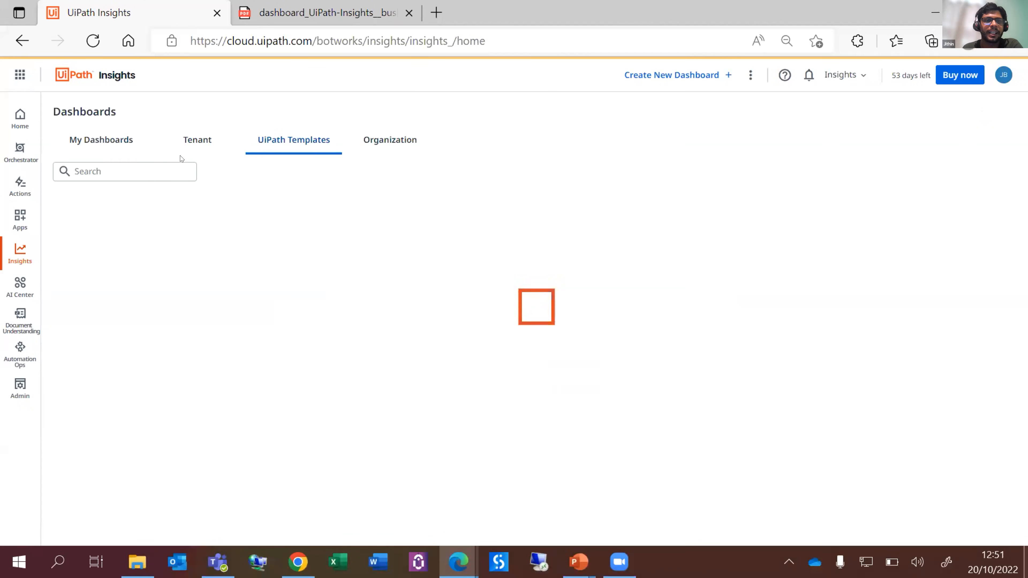
pyautogui.click(194, 140)
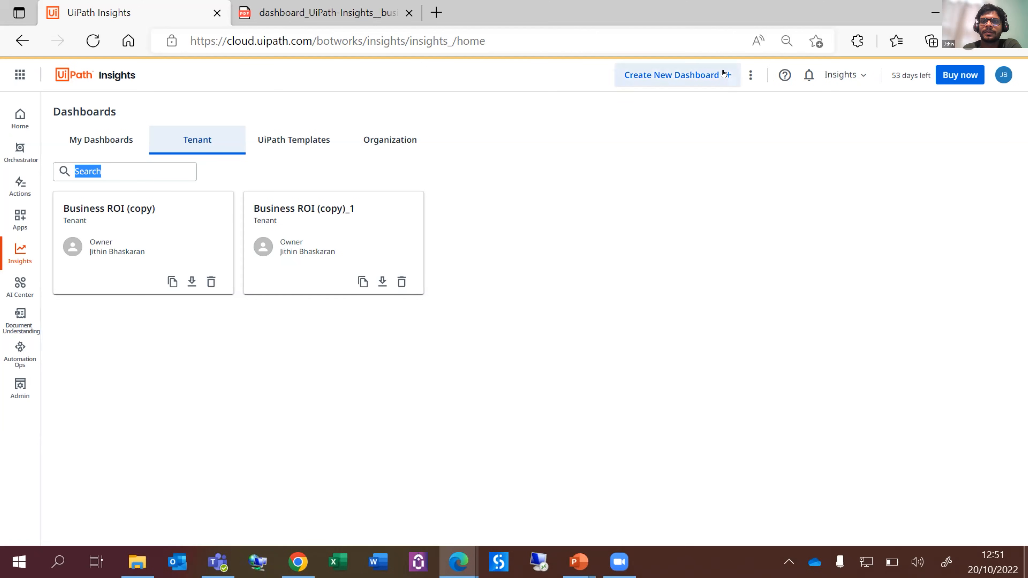
pyautogui.click(749, 76)
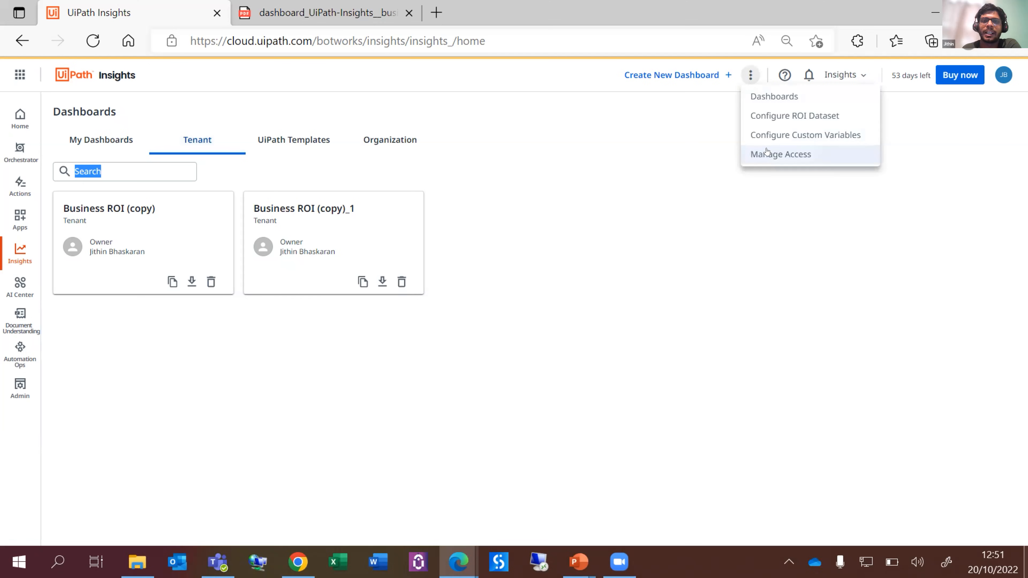
pyautogui.click(198, 140)
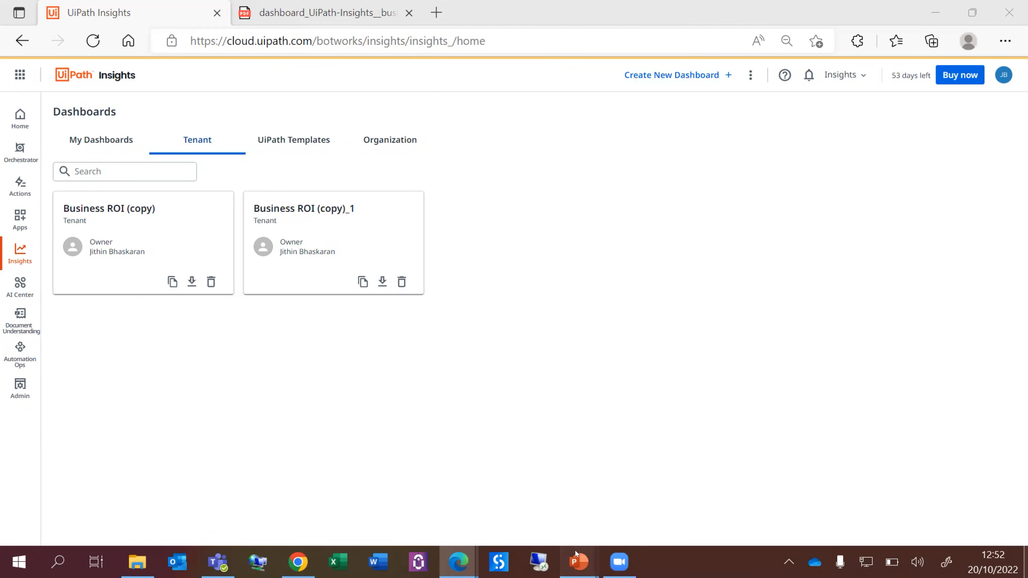
# - Switch to the open PowerPoint presentation
pyautogui.moveTo(575, 550)
pyautogui.click(638, 483)
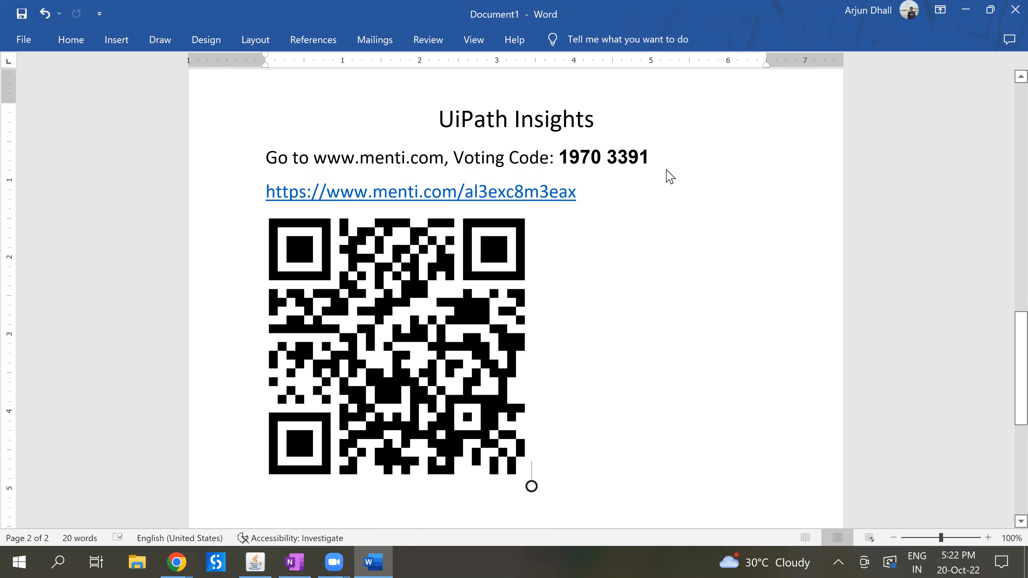
# - Copy the Menti voting code from the Word document and switch to the UiPath Insights Mentimeter quiz in Chrome
pyautogui.moveTo(653, 168); pyautogui.dragTo(583, 172)
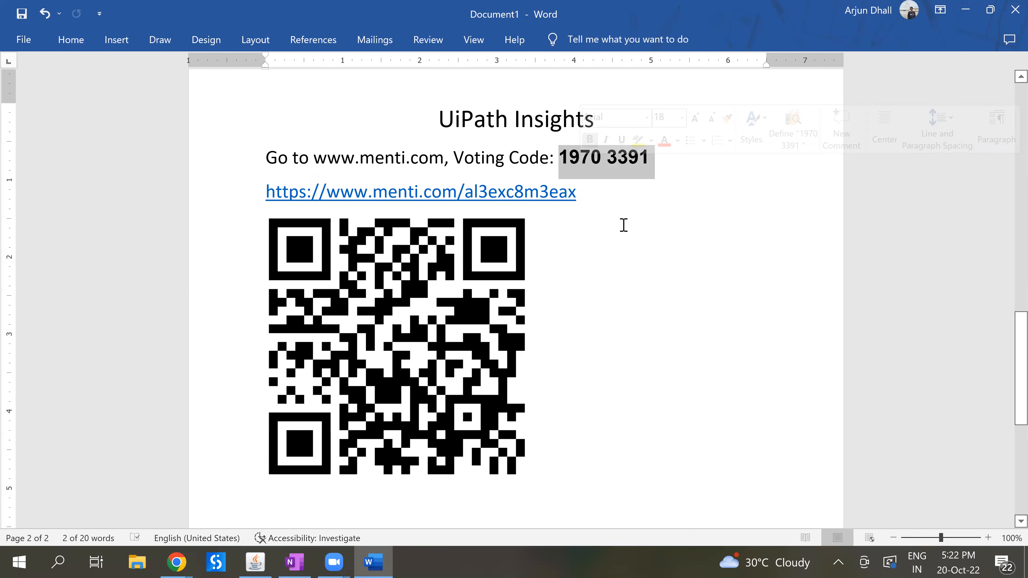
pyautogui.hotkey('ctrl', 'c')
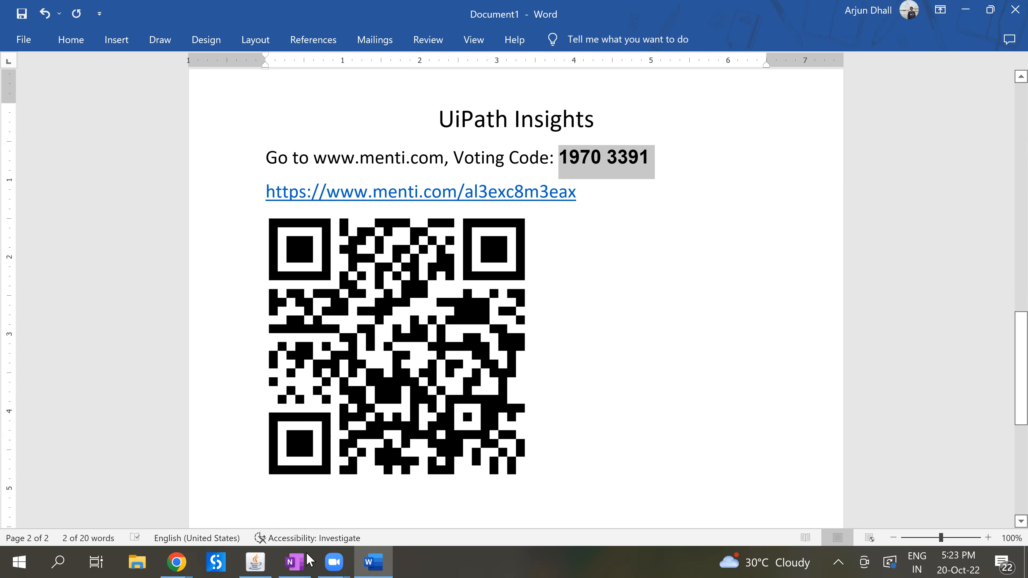
pyautogui.click(278, 549)
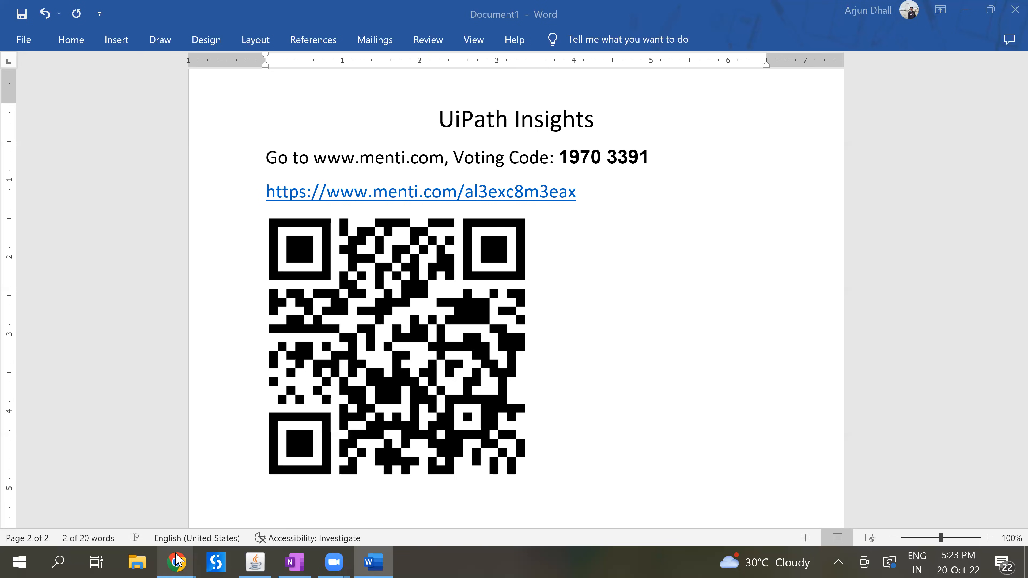
pyautogui.click(263, 506)
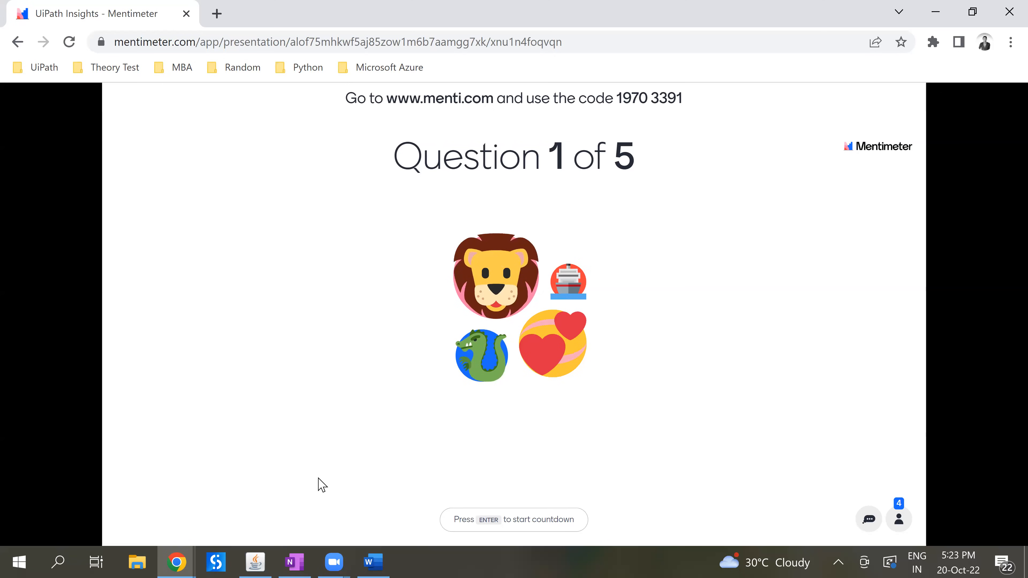
# - Show the joining link and QR code in Word again, checking the Mentimeter quiz lobby in Chrome in between
pyautogui.click(373, 562)
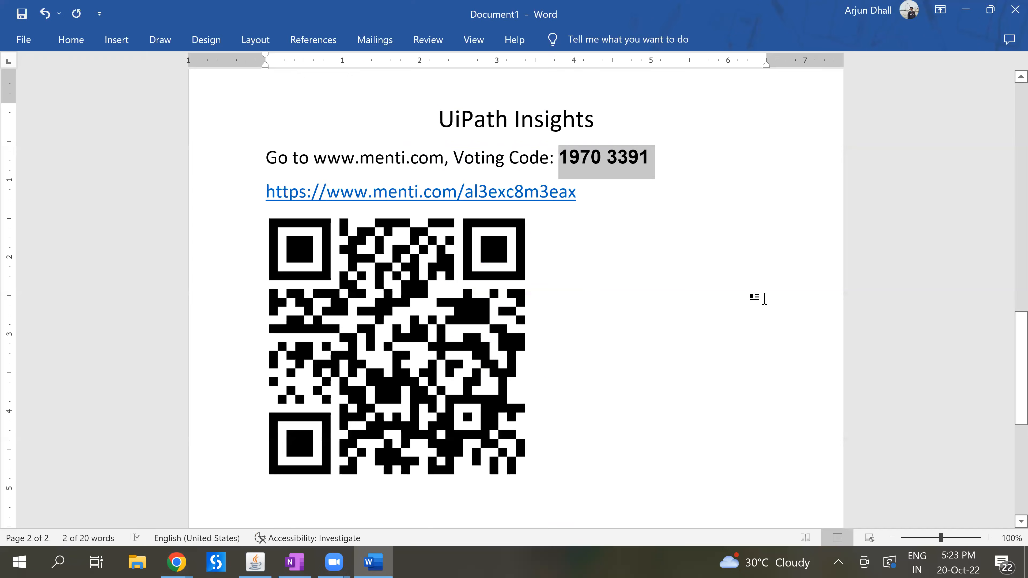
pyautogui.click(768, 298)
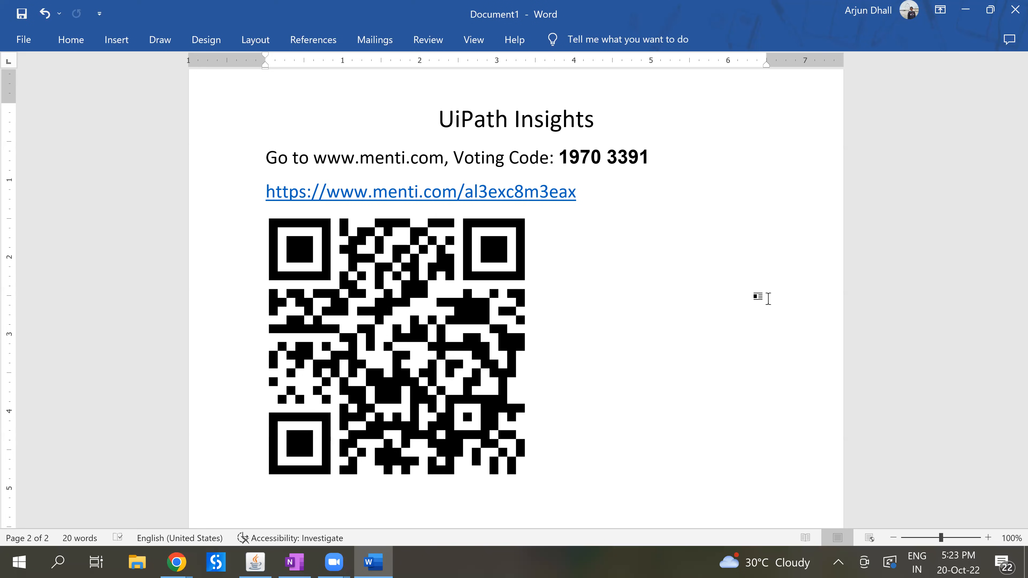
pyautogui.click(181, 554)
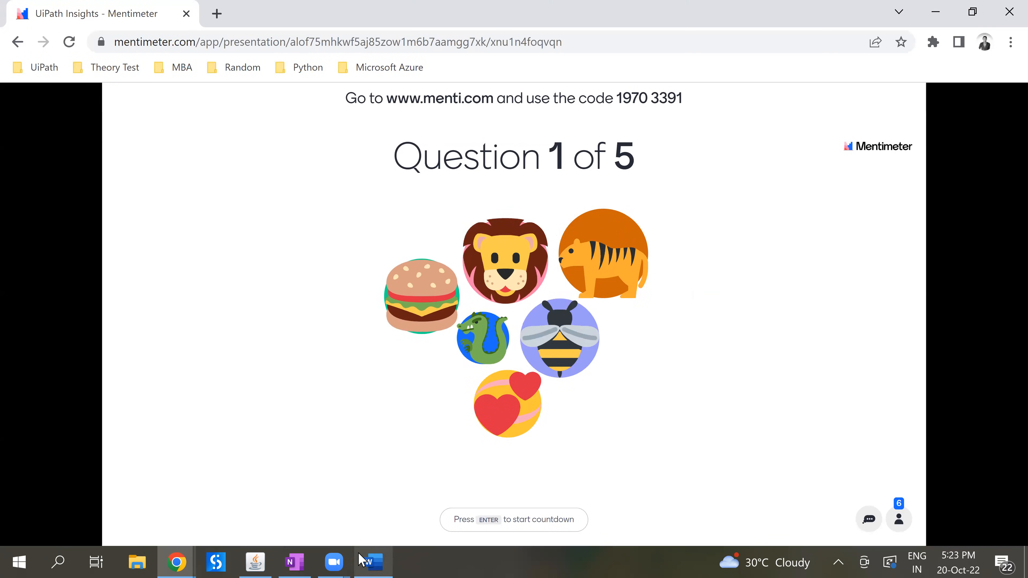
pyautogui.moveTo(362, 560)
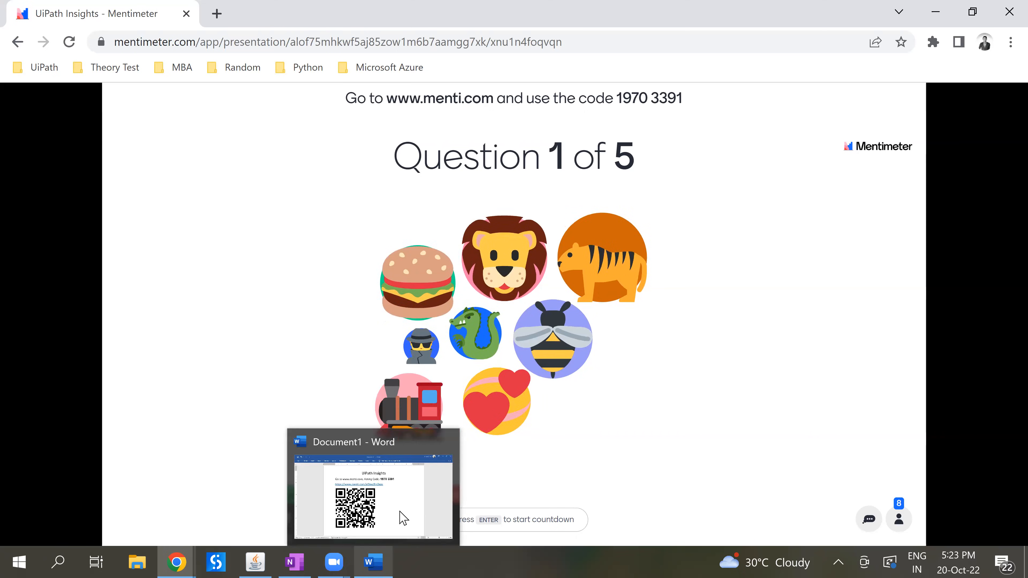
pyautogui.click(402, 517)
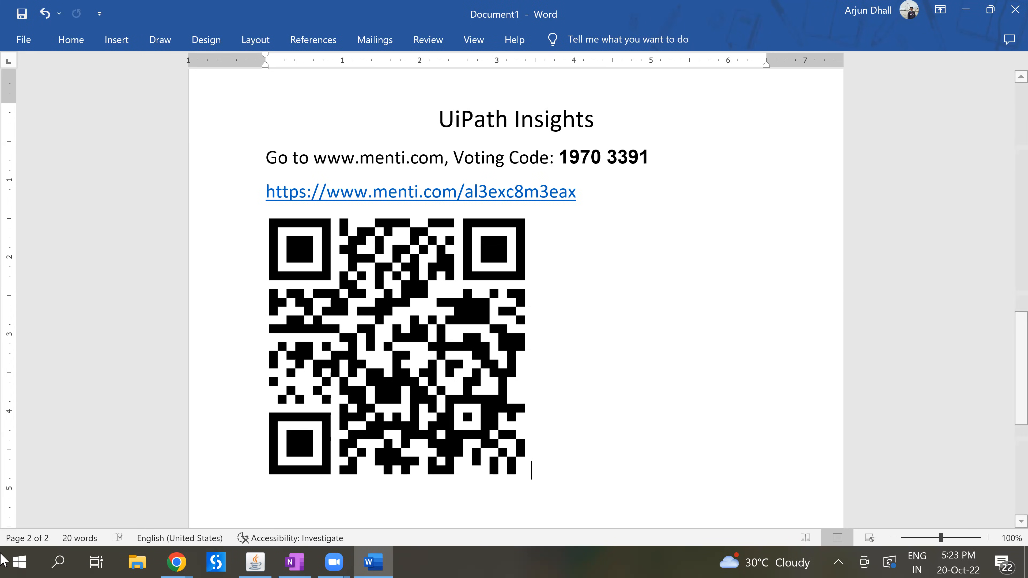
# - Switch to the Mentimeter quiz in Chrome and start the countdown for question 1
pyautogui.click(251, 516)
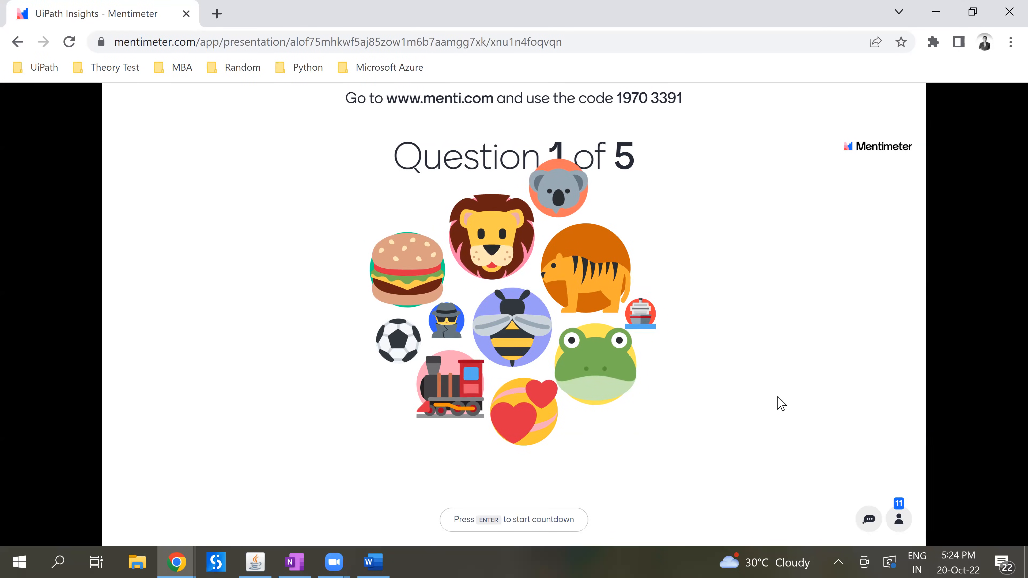
pyautogui.press('Return')
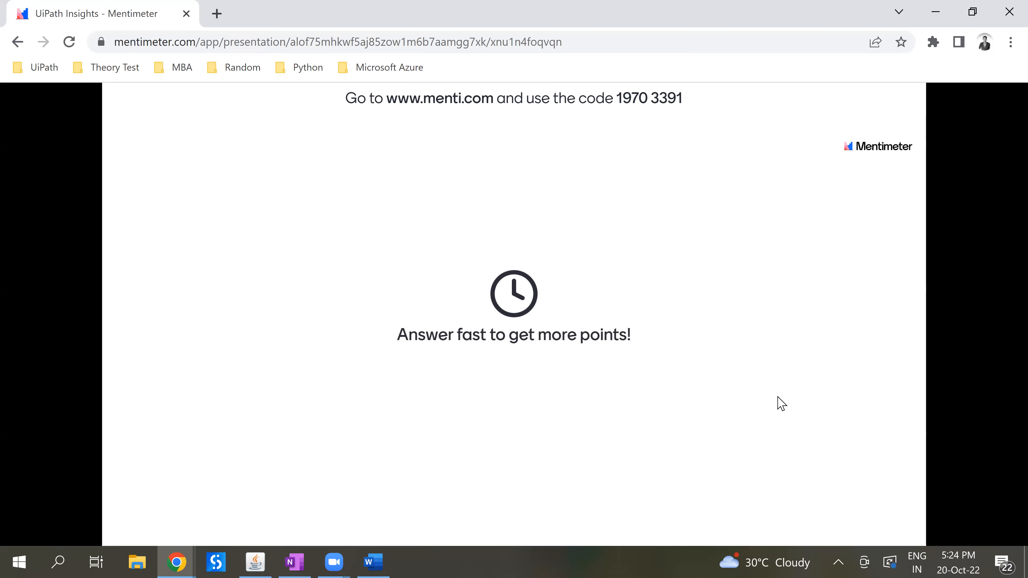